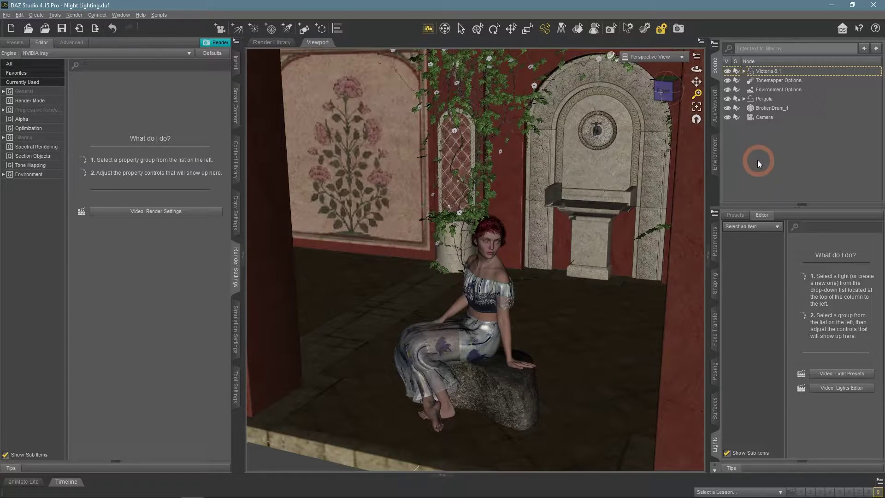
- Orbit around the seated woman and view the pergola scene through the scene camera
{"action": "mouse_move", "coordinate": [696, 69]}
{"action": "left_mouse_down"}
{"action": "mouse_move", "coordinate": [687, 69]}
{"action": "mouse_move", "coordinate": [697, 81]}
{"action": "left_mouse_up"}
{"action": "left_click", "coordinate": [650, 56]}
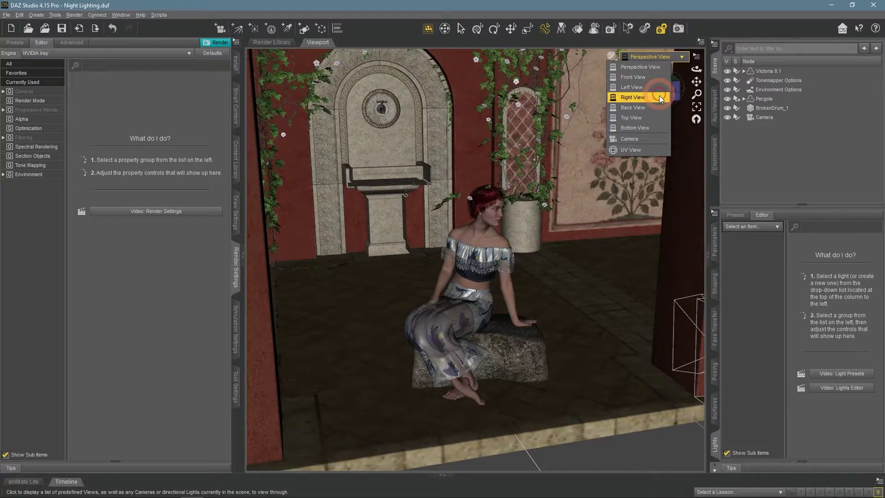
{"action": "left_click", "coordinate": [646, 138]}
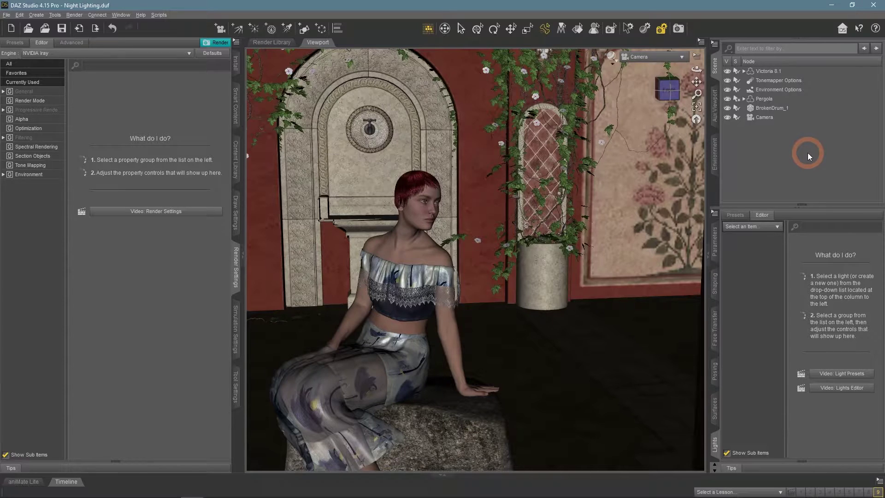
- Try Filament (PBR) shading, return to Texture Shaded, and show the Environment render settings
{"action": "left_click", "coordinate": [612, 56]}
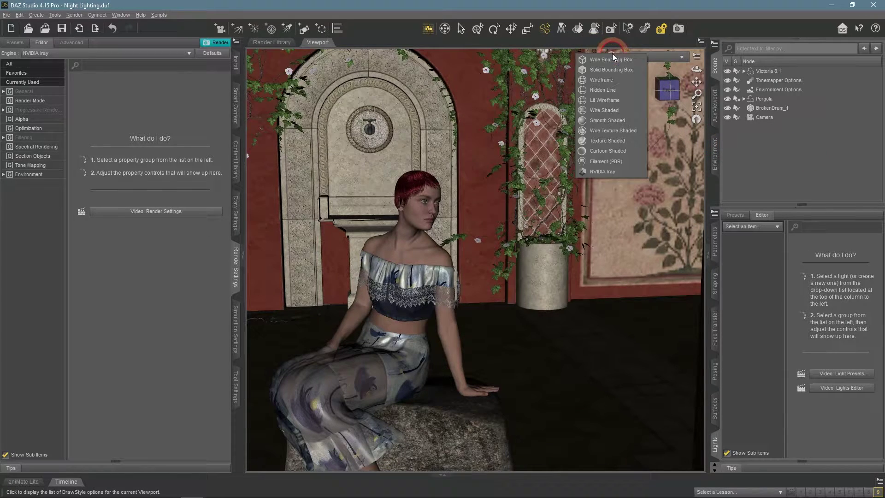
{"action": "left_click", "coordinate": [635, 162]}
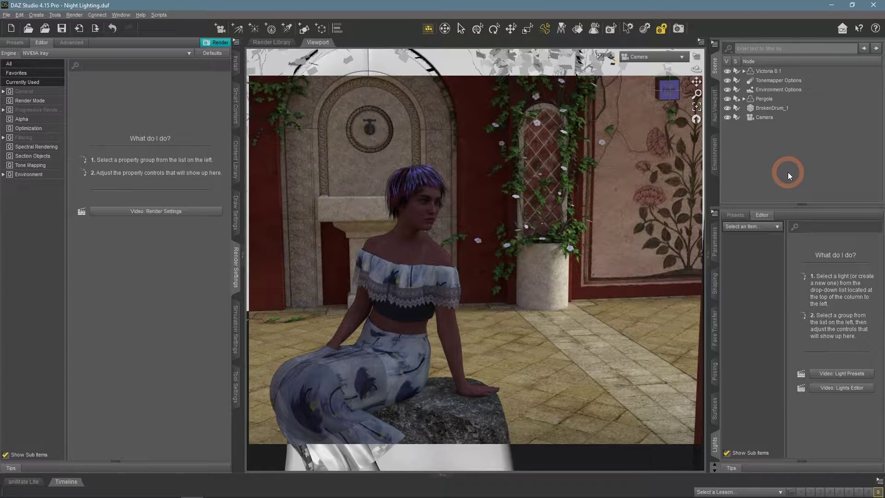
{"action": "left_click", "coordinate": [613, 57]}
{"action": "left_click", "coordinate": [624, 145]}
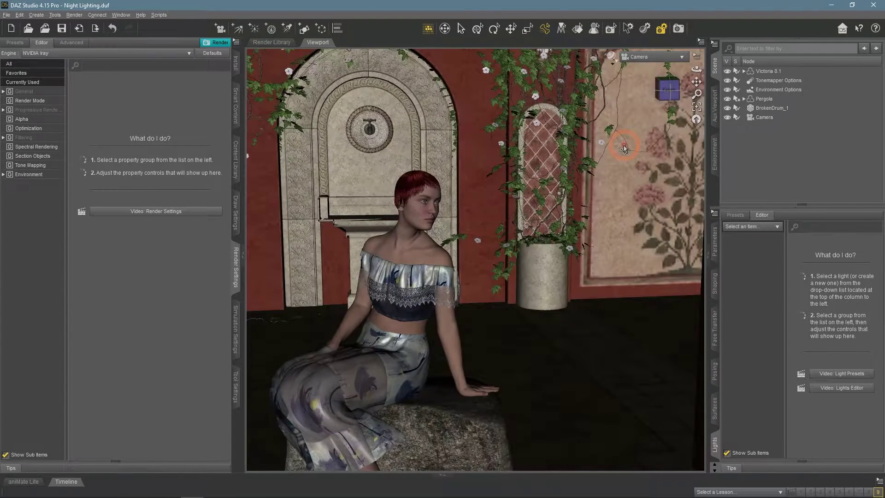
{"action": "left_click", "coordinate": [456, 137]}
{"action": "left_click", "coordinate": [40, 177]}
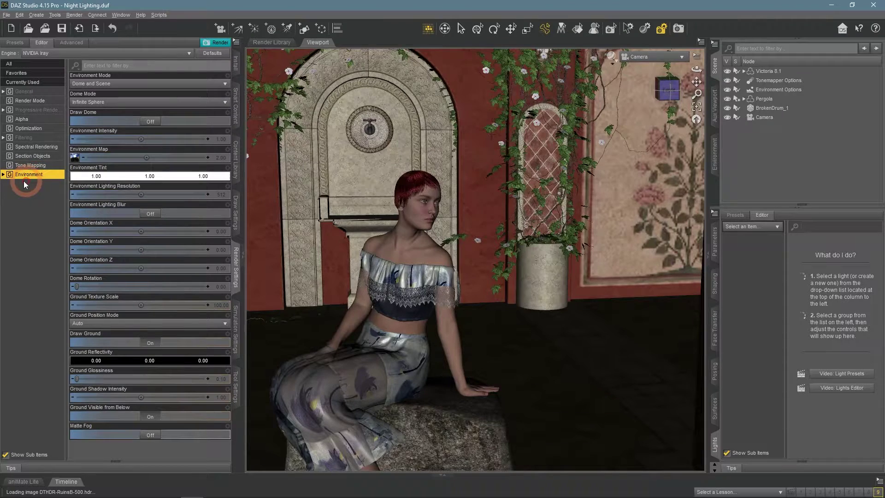
{"action": "mouse_move", "coordinate": [73, 159]}
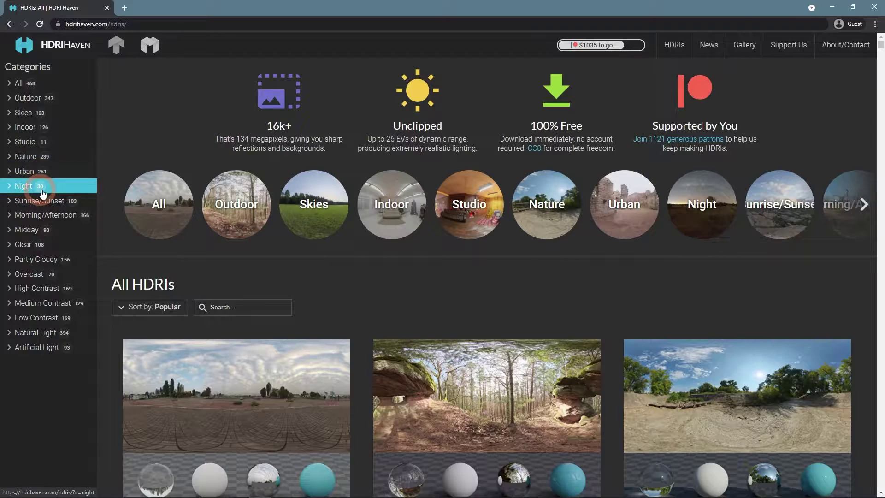
- Filter HDRI Haven to the Night category and open the Satara Night (No Lamps) HDRI page
{"action": "left_click", "coordinate": [22, 189]}
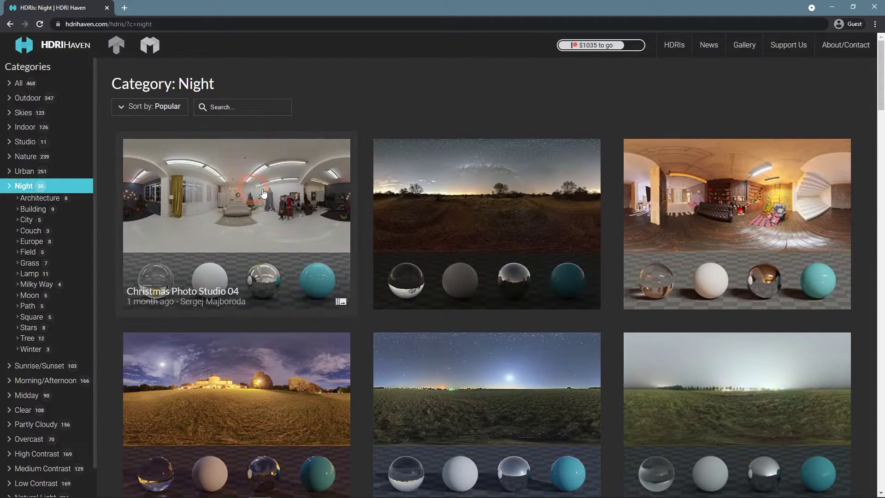
{"action": "left_click", "coordinate": [216, 268]}
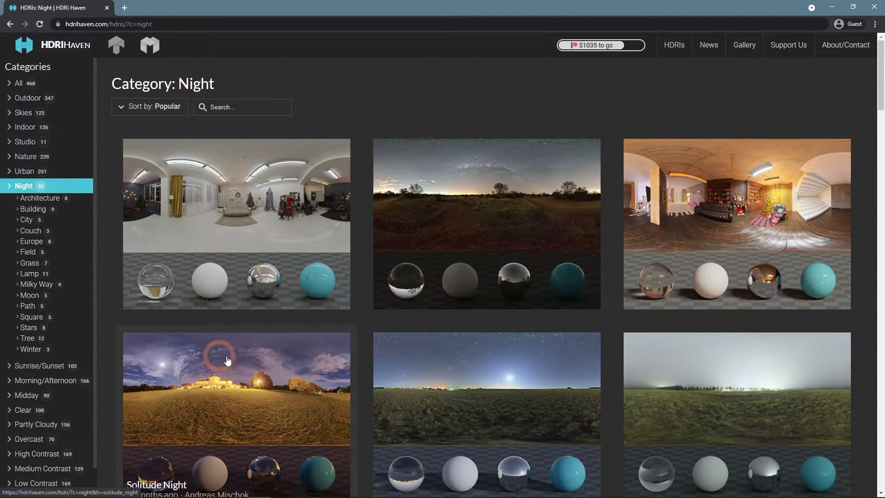
{"action": "scroll", "coordinate": [530, 162], "scroll_direction": "down", "scroll_amount": 5}
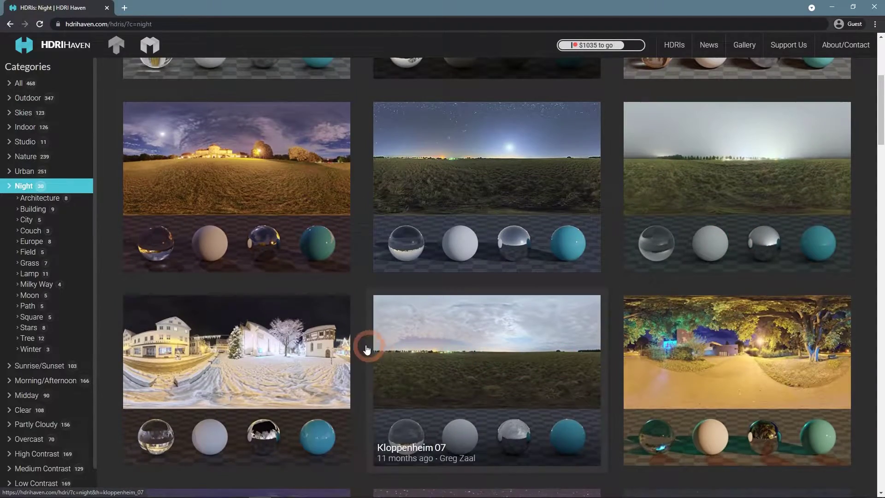
{"action": "scroll", "coordinate": [202, 262], "scroll_direction": "down", "scroll_amount": 6}
{"action": "scroll", "coordinate": [203, 262], "scroll_direction": "down", "scroll_amount": 4}
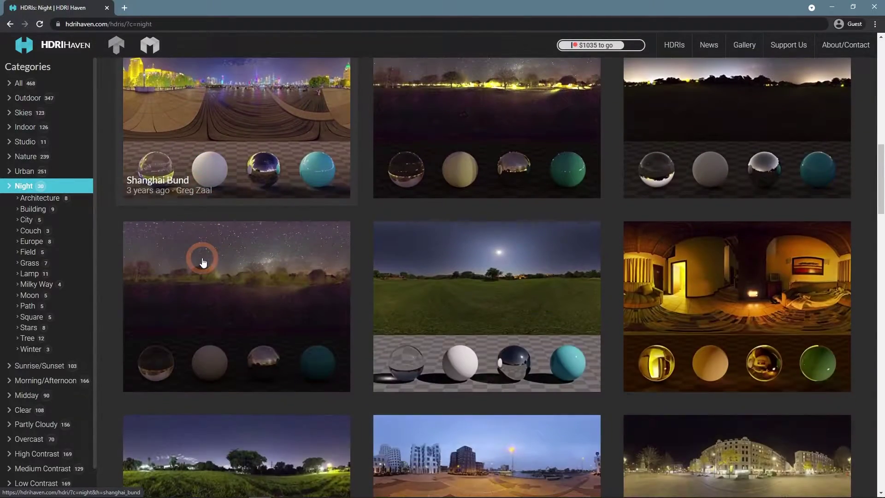
{"action": "scroll", "coordinate": [203, 262], "scroll_direction": "down", "scroll_amount": 4}
{"action": "scroll", "coordinate": [203, 262], "scroll_direction": "down", "scroll_amount": 3}
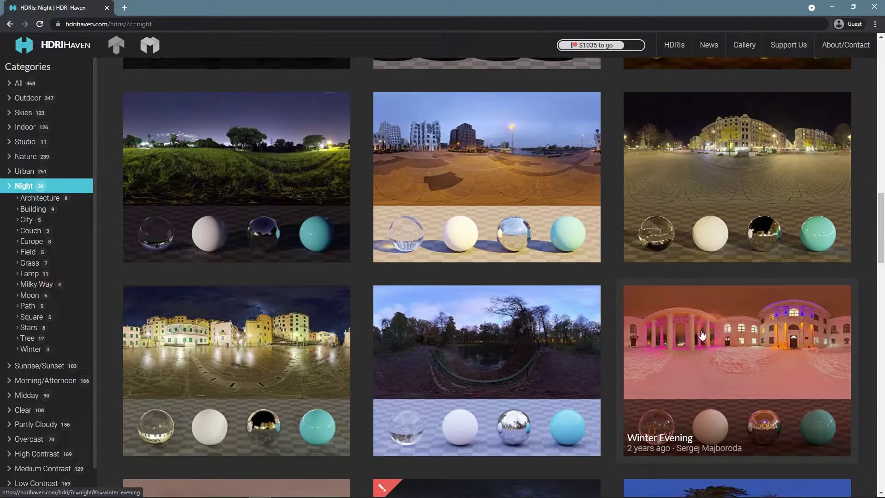
{"action": "scroll", "coordinate": [562, 326], "scroll_direction": "up", "scroll_amount": 7}
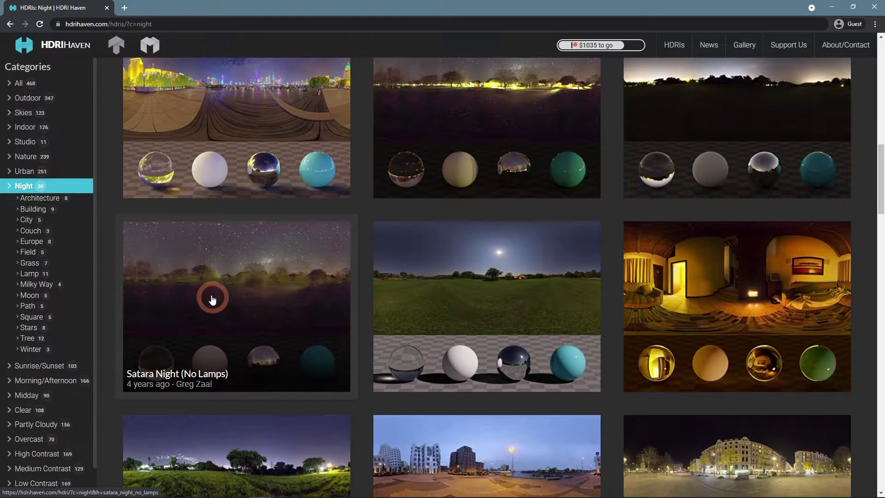
{"action": "left_click", "coordinate": [250, 278]}
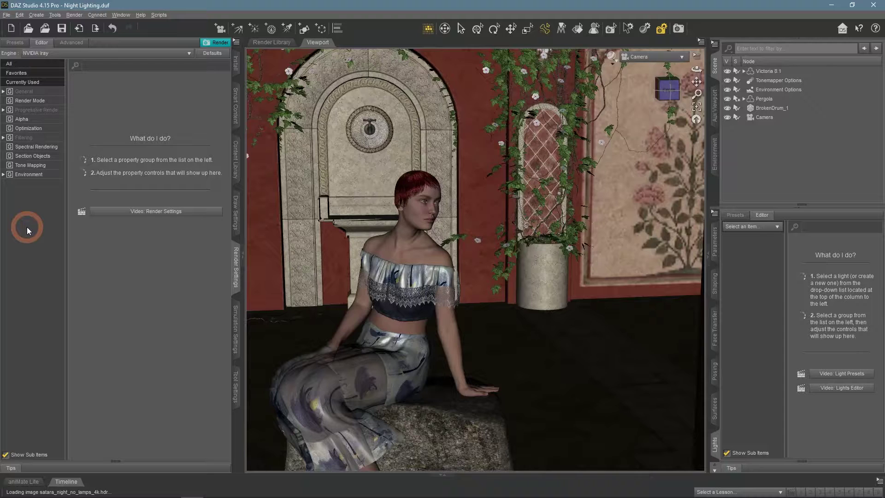
- Show the Environment settings and preview the Satara night HDRI lighting in the viewport
{"action": "left_click", "coordinate": [28, 175]}
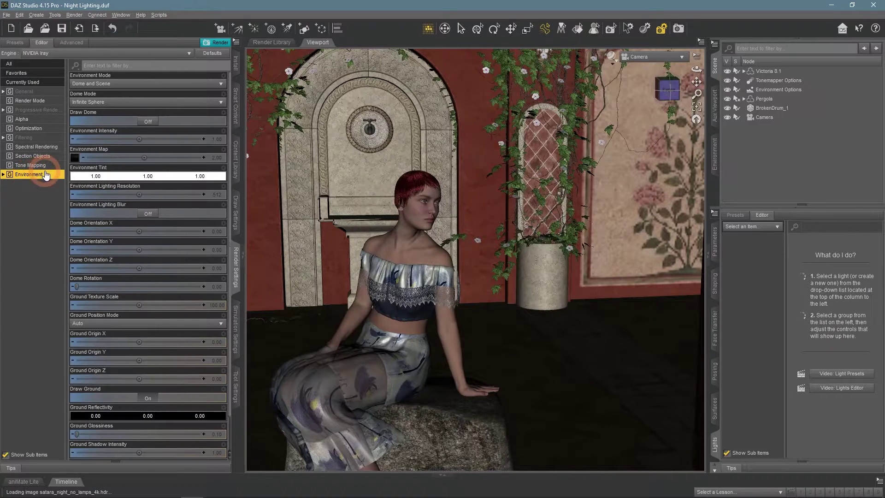
{"action": "mouse_move", "coordinate": [75, 158]}
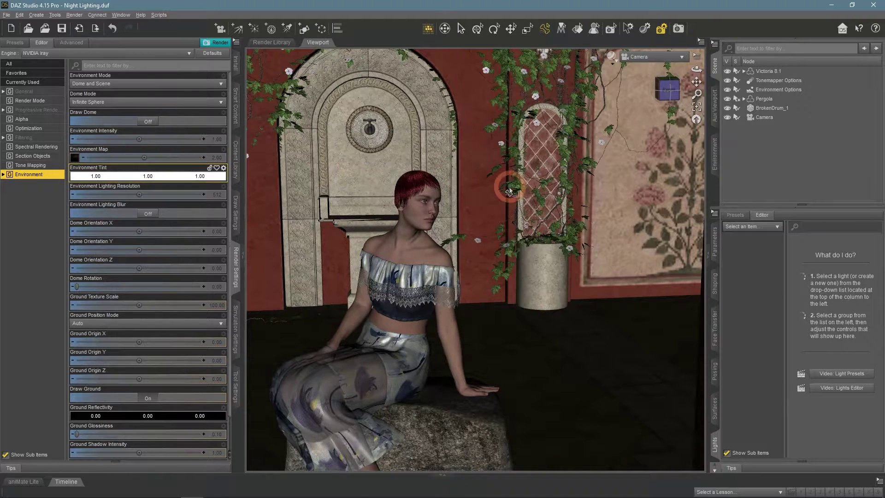
{"action": "left_click", "coordinate": [610, 56]}
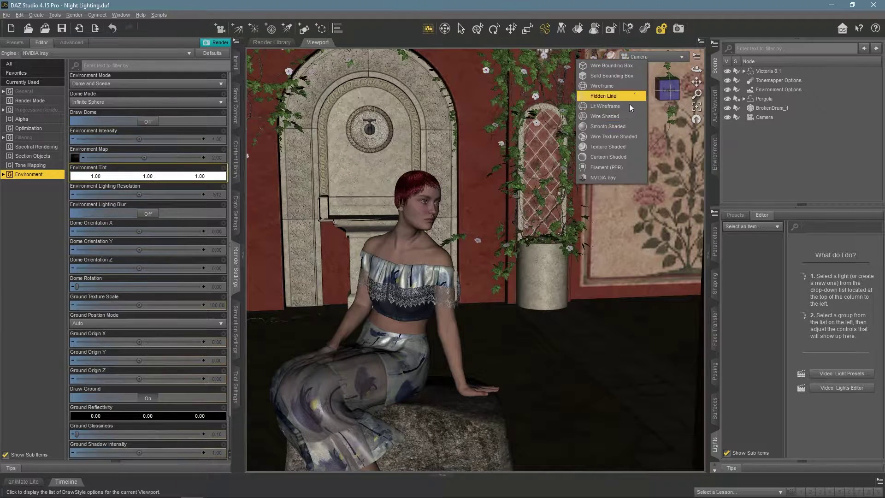
{"action": "left_click", "coordinate": [633, 166]}
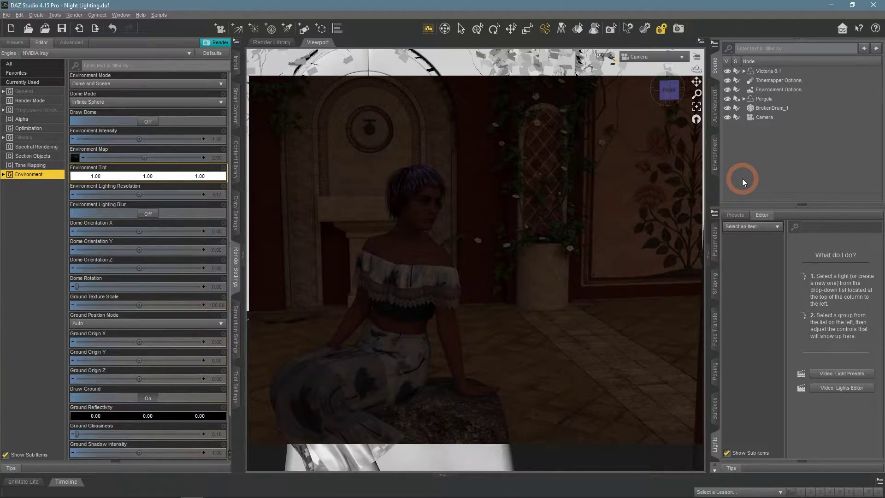
- Set Environment Intensity to 3.00
{"action": "left_click", "coordinate": [219, 140]}
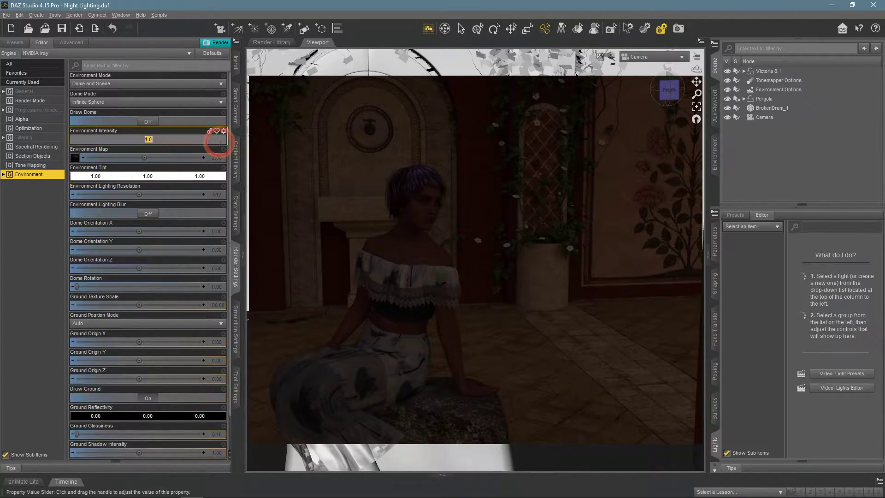
{"action": "type", "text": "3"}
{"action": "key", "text": "Return"}
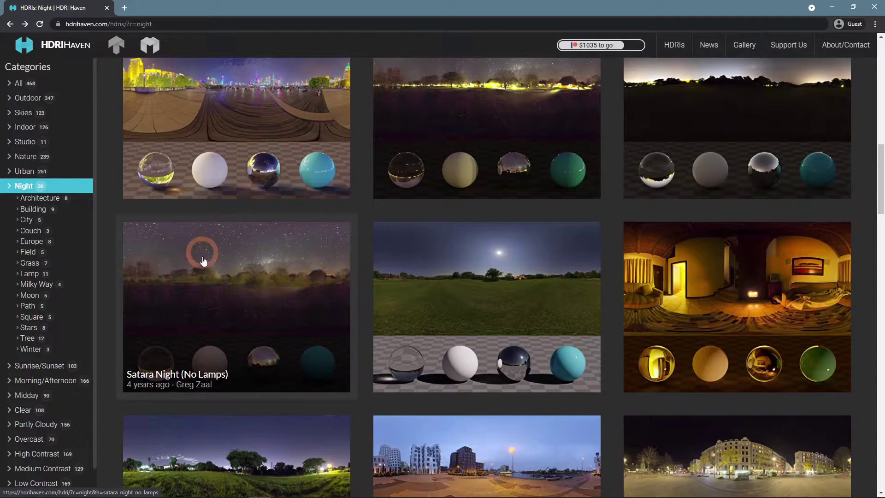
- Compare the lamp-lit Satara Night HDRI with the no-lamps version in the Night grid
{"action": "scroll", "coordinate": [325, 368], "scroll_direction": "up", "scroll_amount": 3}
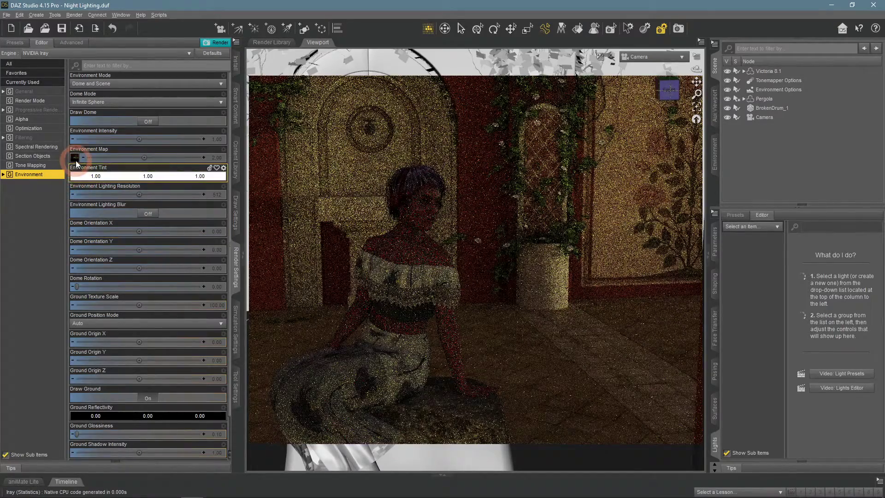
{"action": "mouse_move", "coordinate": [77, 165]}
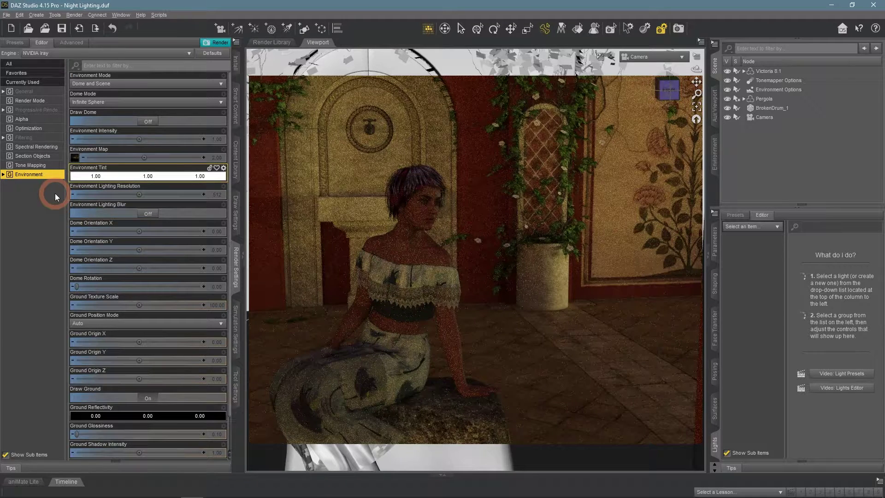
- Switch the viewport from the grainy Iray preview back to Texture Shaded display
{"action": "left_click", "coordinate": [609, 57]}
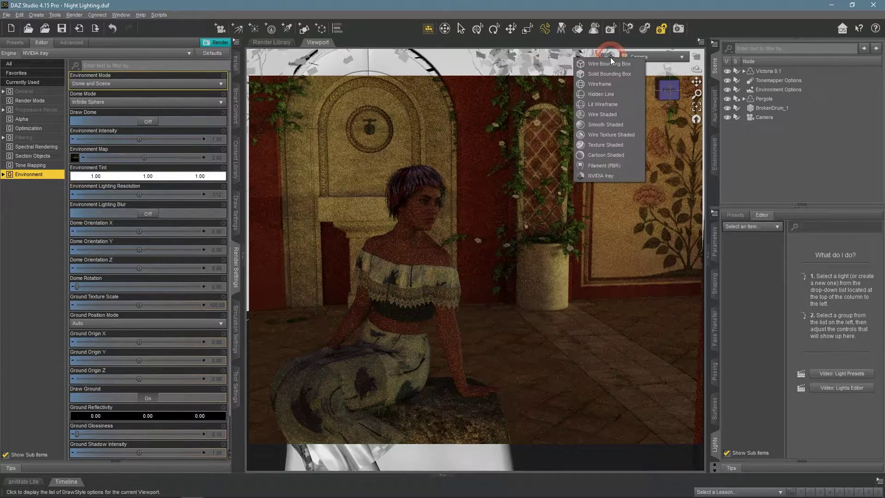
{"action": "left_click", "coordinate": [607, 144]}
{"action": "left_click", "coordinate": [776, 157]}
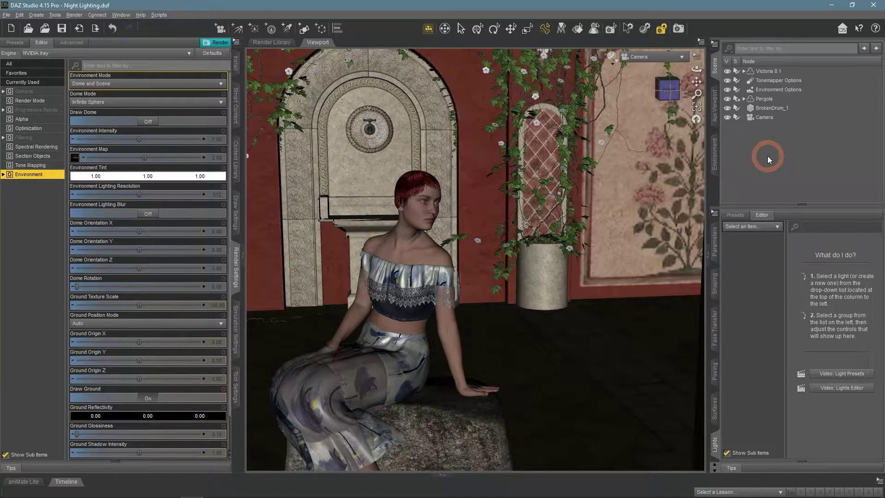
{"action": "left_click", "coordinate": [139, 129]}
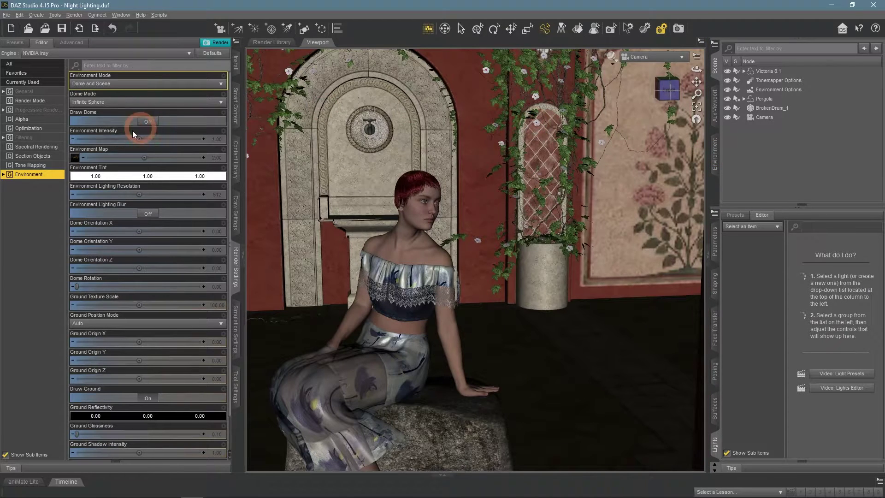
- Inspect the Tone Mapping White Point, leaving it unchanged
{"action": "left_click", "coordinate": [24, 172]}
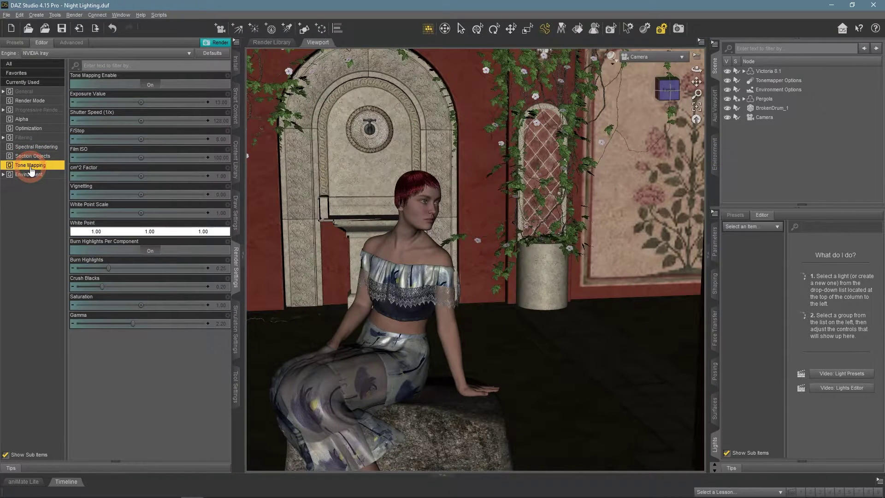
{"action": "left_click", "coordinate": [25, 165]}
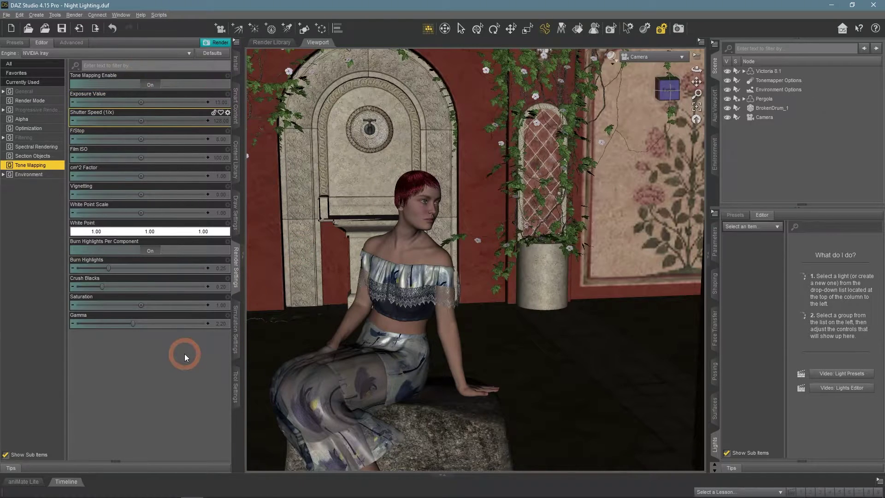
{"action": "left_click", "coordinate": [110, 234]}
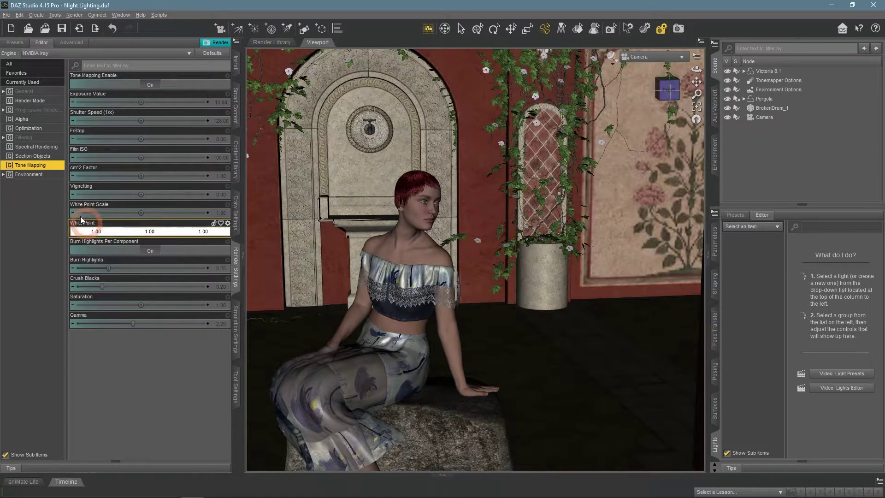
{"action": "left_click", "coordinate": [18, 181]}
- Set Environment Mode to Sun-Sky Only and switch the viewport to the NVIDIA Iray preview
{"action": "left_click", "coordinate": [28, 177]}
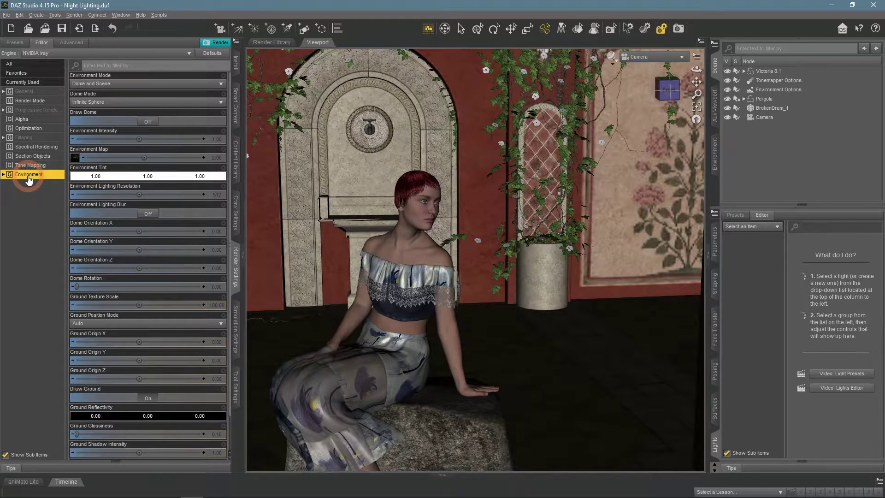
{"action": "left_click", "coordinate": [101, 85]}
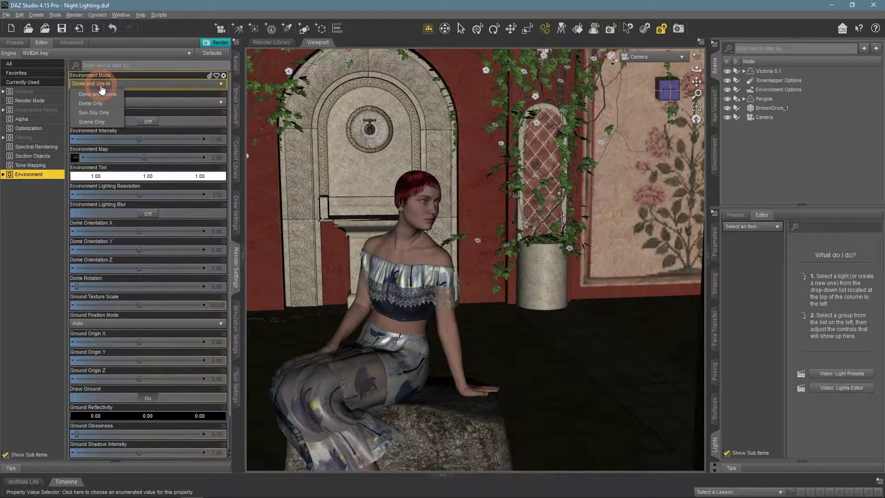
{"action": "left_click", "coordinate": [95, 114]}
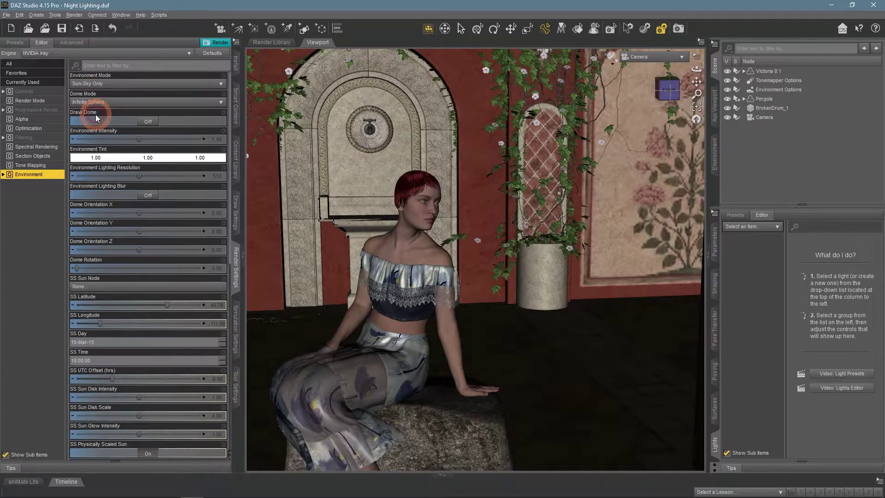
{"action": "left_click", "coordinate": [612, 57]}
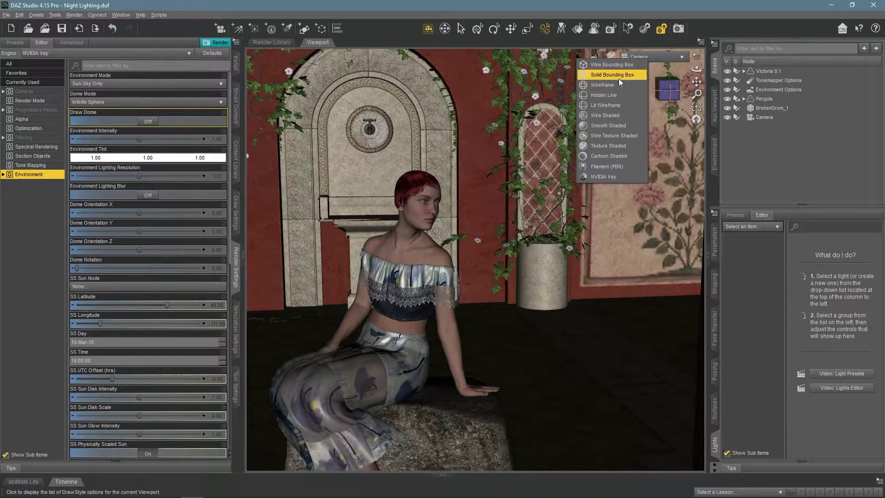
{"action": "left_click", "coordinate": [620, 175]}
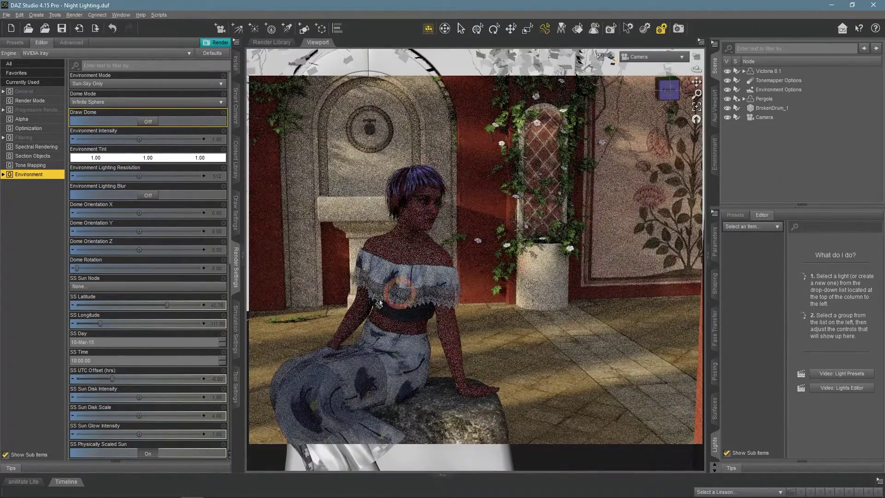
- Drag SS Latitude to 45.33, SS Longitude to -146.00 and SS Sun Disk Intensity to about 0.48
{"action": "mouse_move", "coordinate": [167, 306]}
{"action": "left_mouse_down"}
{"action": "mouse_move", "coordinate": [89, 303]}
{"action": "mouse_move", "coordinate": [157, 305]}
{"action": "left_mouse_up"}
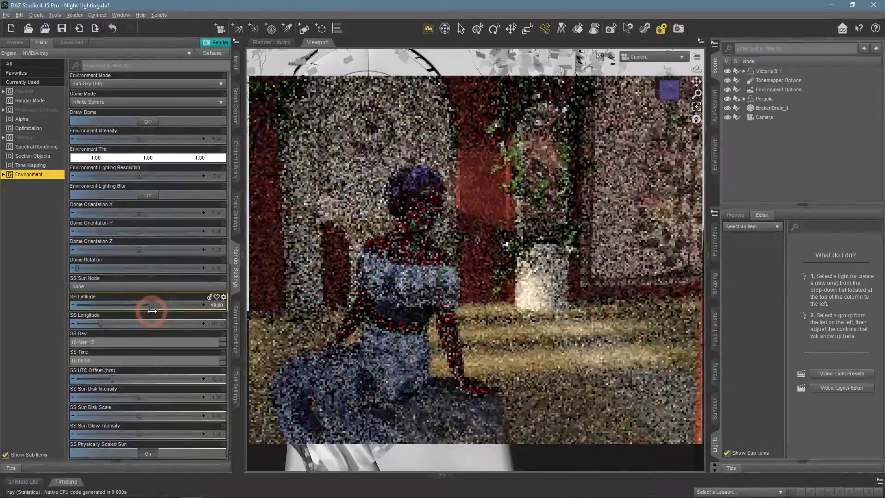
{"action": "mouse_move", "coordinate": [100, 323]}
{"action": "left_mouse_down"}
{"action": "mouse_move", "coordinate": [113, 324]}
{"action": "mouse_move", "coordinate": [86, 318]}
{"action": "mouse_move", "coordinate": [169, 303]}
{"action": "left_mouse_up"}
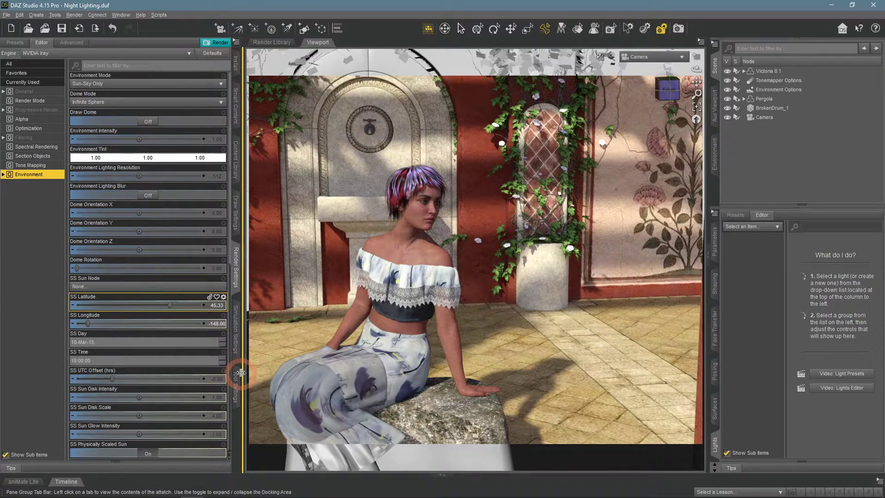
{"action": "left_click", "coordinate": [87, 392]}
{"action": "mouse_move", "coordinate": [139, 397]}
{"action": "left_mouse_down"}
{"action": "mouse_move", "coordinate": [188, 396]}
{"action": "mouse_move", "coordinate": [141, 398]}
{"action": "left_mouse_up"}
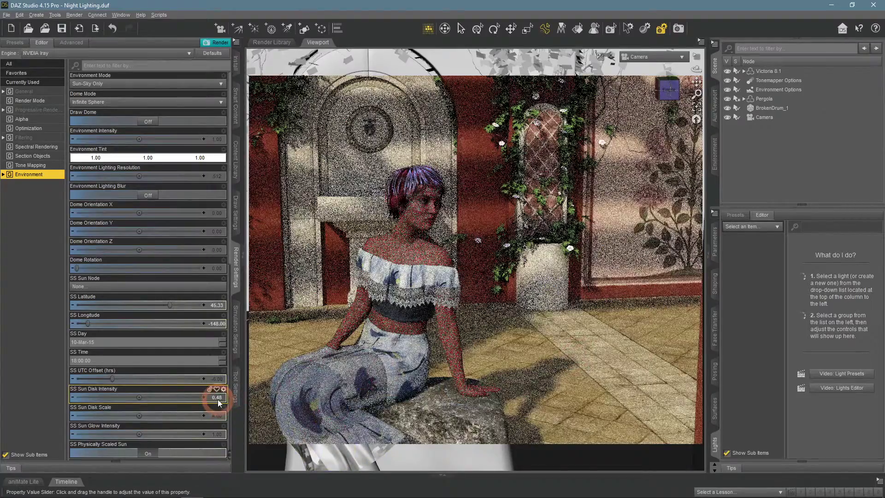
- Set SS Sun Disk Intensity to 0.00 and Environment Intensity to 0.65, then deselect everything
{"action": "left_click", "coordinate": [217, 398]}
{"action": "type", "text": "0"}
{"action": "key", "text": "Return"}
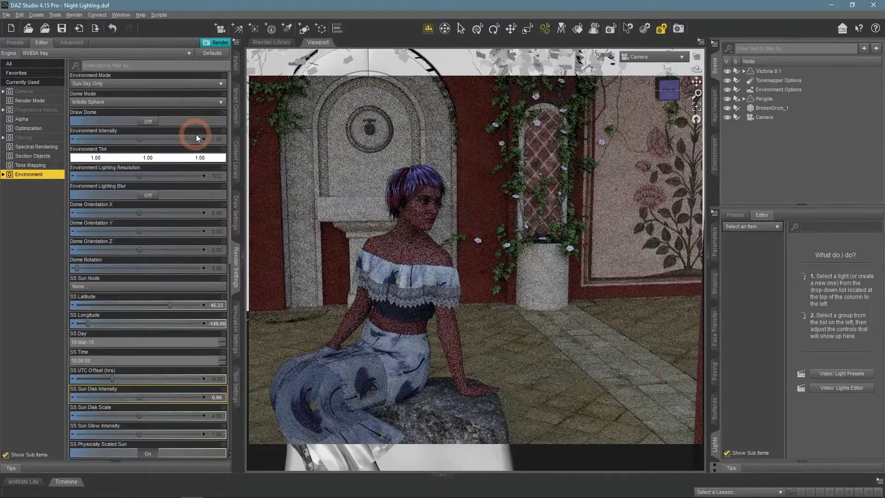
{"action": "left_click", "coordinate": [218, 139]}
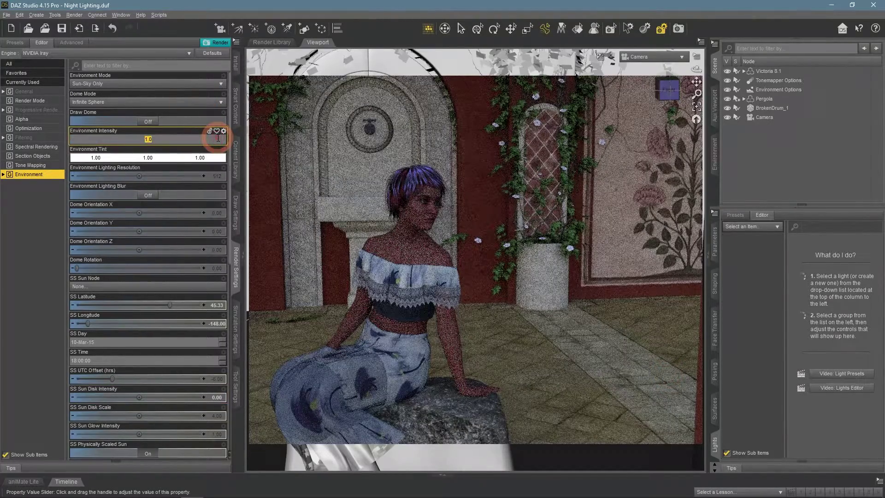
{"action": "type", "text": "0.65"}
{"action": "key", "text": "Return"}
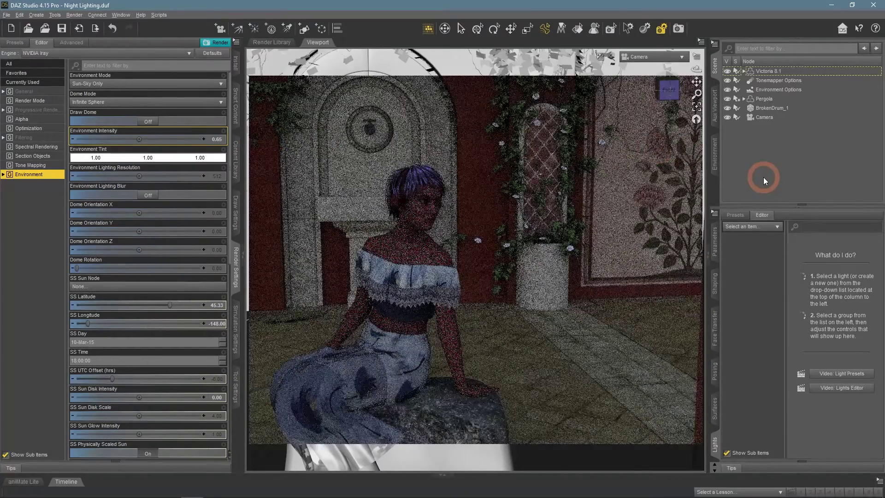
{"action": "left_click", "coordinate": [763, 177]}
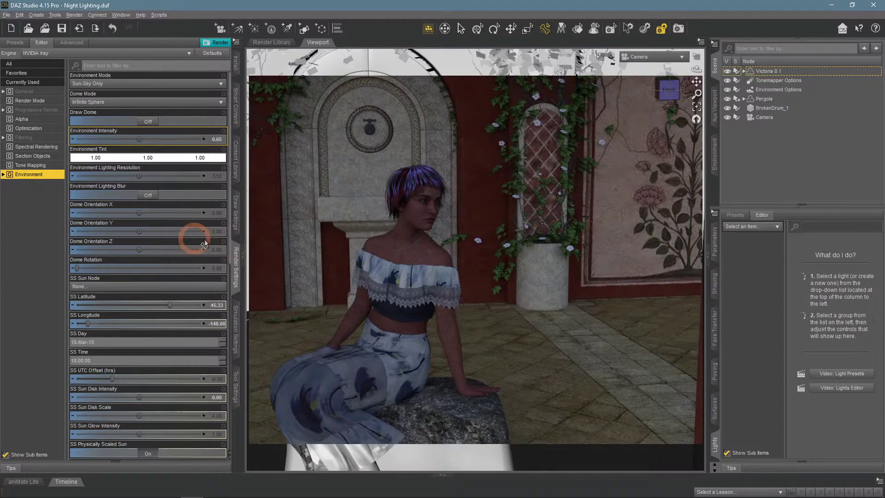
- Tint the Tone Mapping White Point through several pale and stronger yellows in Select Color
{"action": "left_click", "coordinate": [23, 165]}
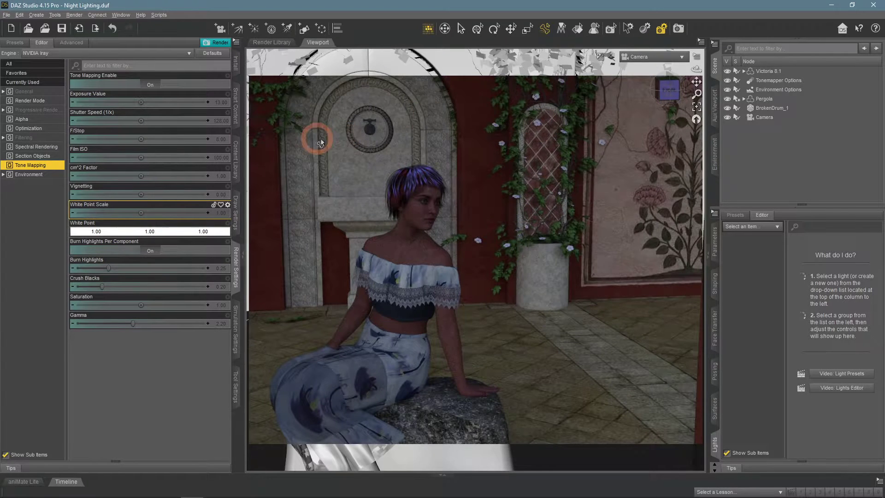
{"action": "left_click", "coordinate": [219, 235]}
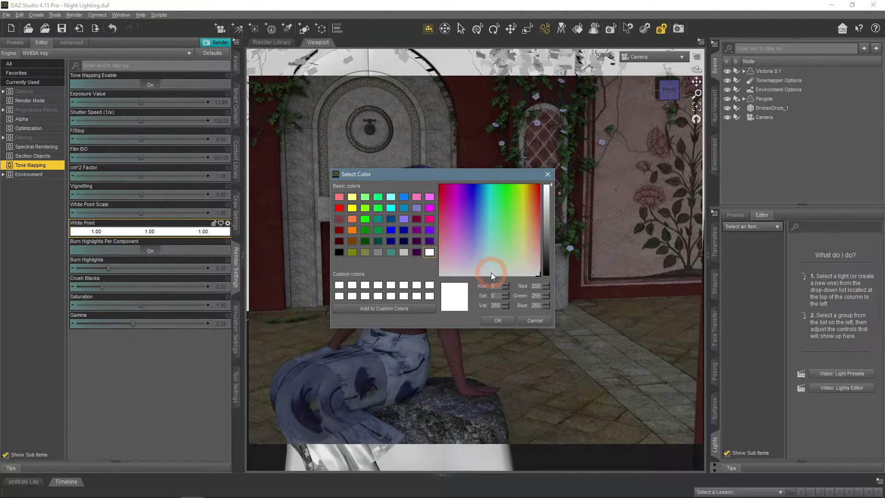
{"action": "left_click", "coordinate": [526, 259]}
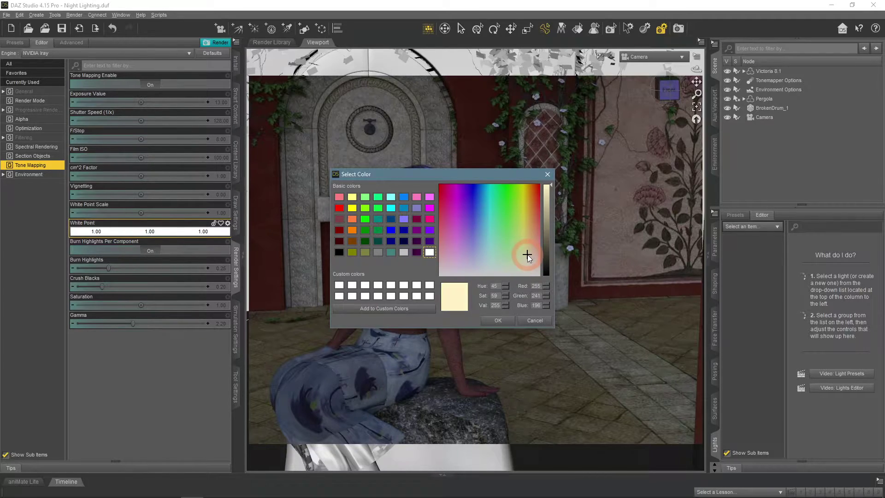
{"action": "left_click", "coordinate": [510, 322]}
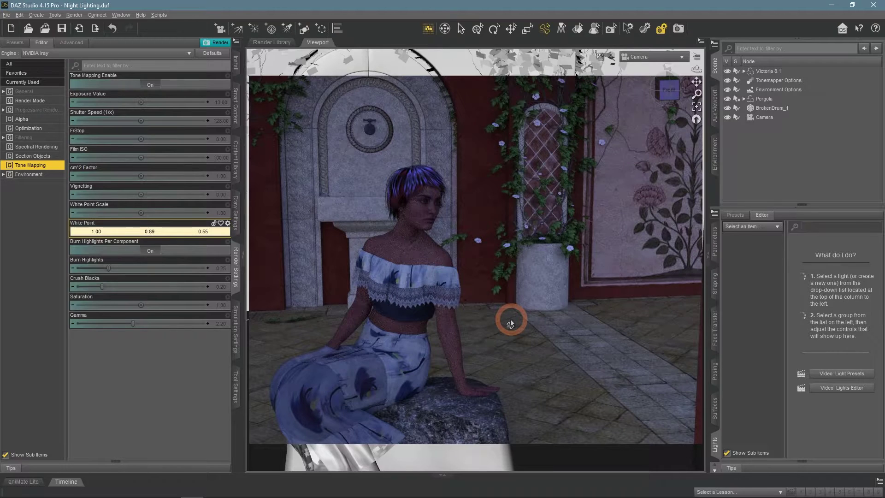
{"action": "left_click", "coordinate": [222, 233]}
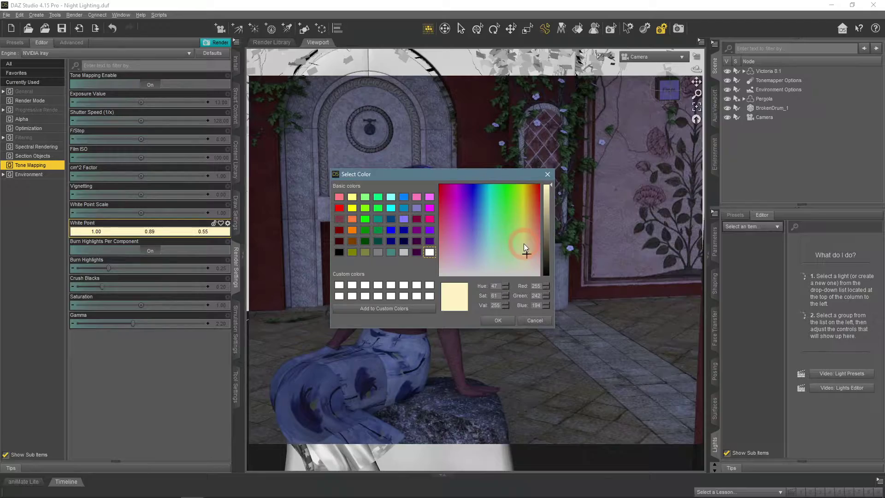
{"action": "left_click", "coordinate": [507, 320]}
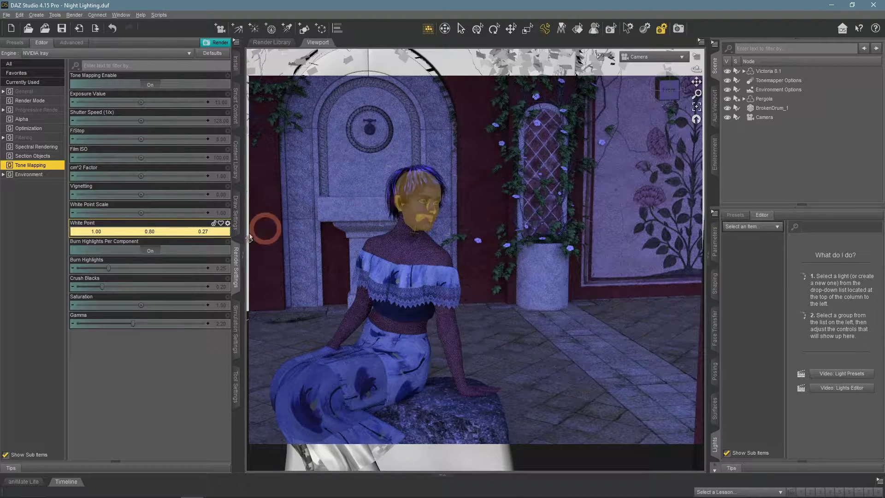
{"action": "left_click", "coordinate": [178, 233]}
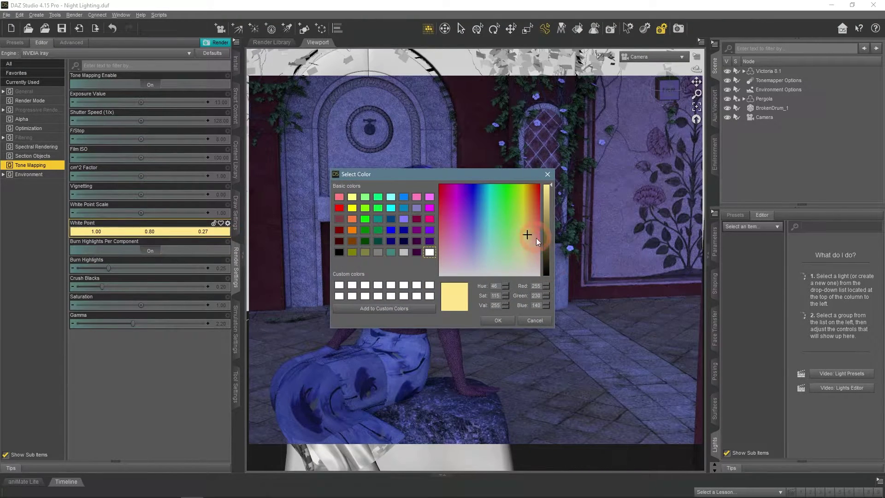
{"action": "left_click", "coordinate": [521, 239]}
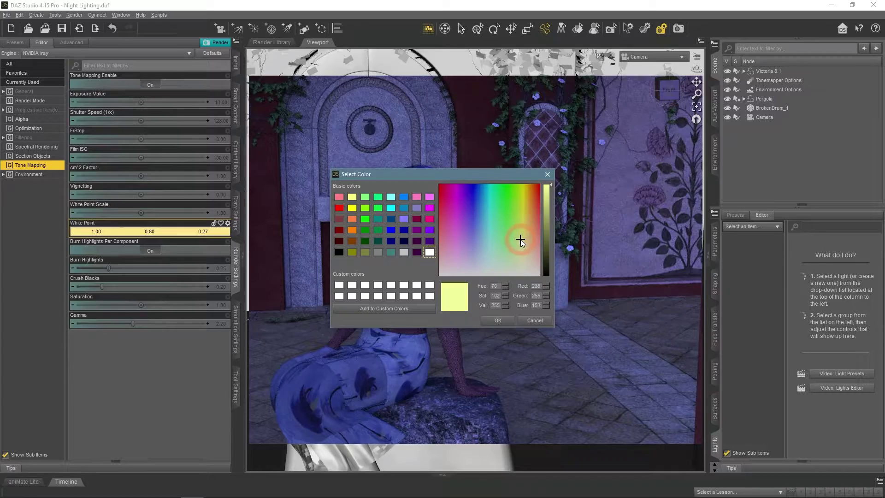
{"action": "left_click", "coordinate": [506, 323]}
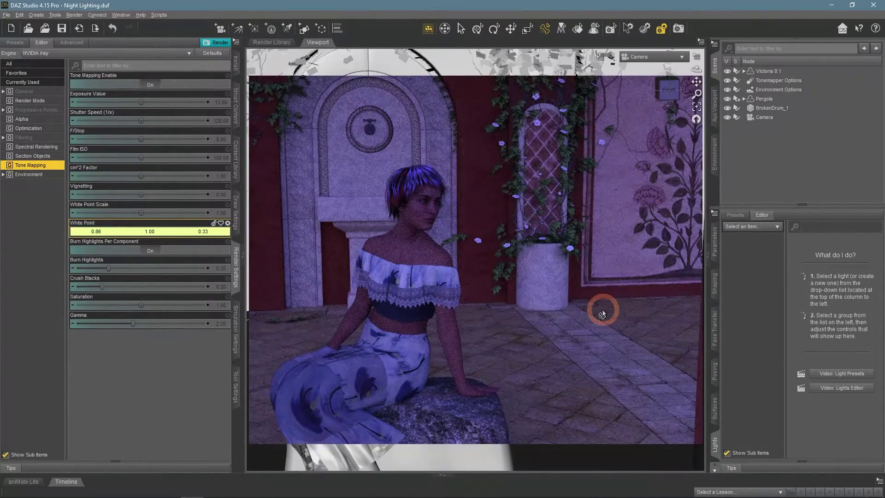
- Set White Point to 1.00/0.97/0.63, then lower green to 0.85 and blue to 0.50
{"action": "left_click", "coordinate": [183, 238]}
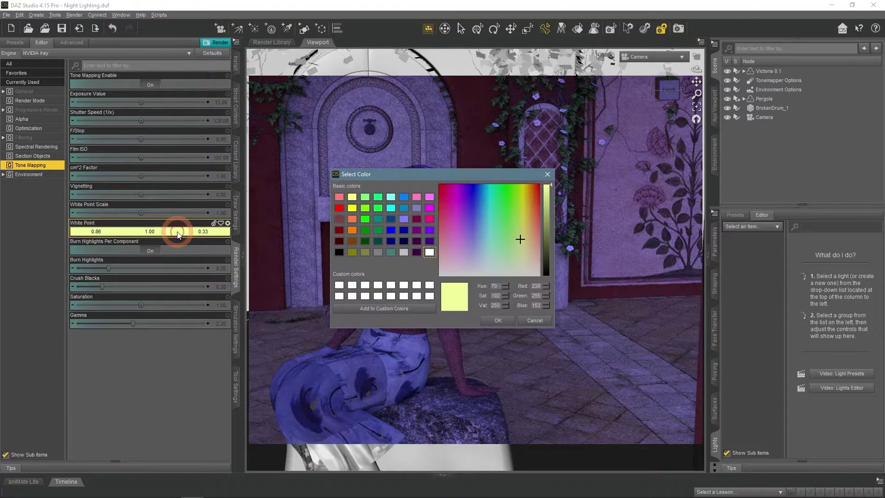
{"action": "left_click", "coordinate": [526, 255]}
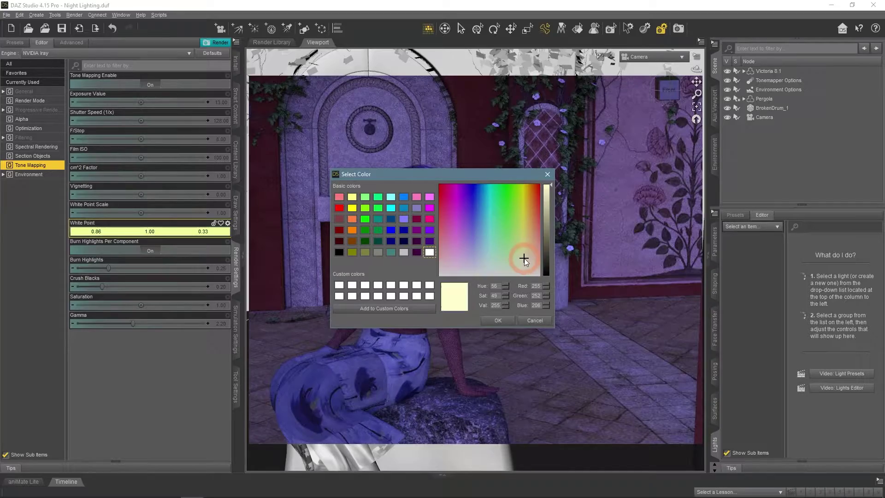
{"action": "left_click", "coordinate": [524, 258]}
{"action": "left_click", "coordinate": [503, 320]}
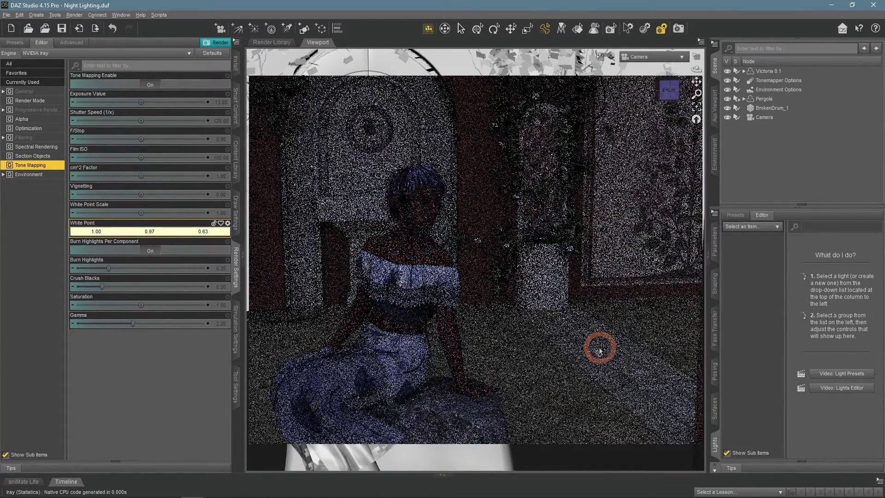
{"action": "left_click_drag", "start_coordinate": [148, 231], "coordinate": [138, 236]}
{"action": "left_click_drag", "start_coordinate": [203, 231], "coordinate": [185, 379]}
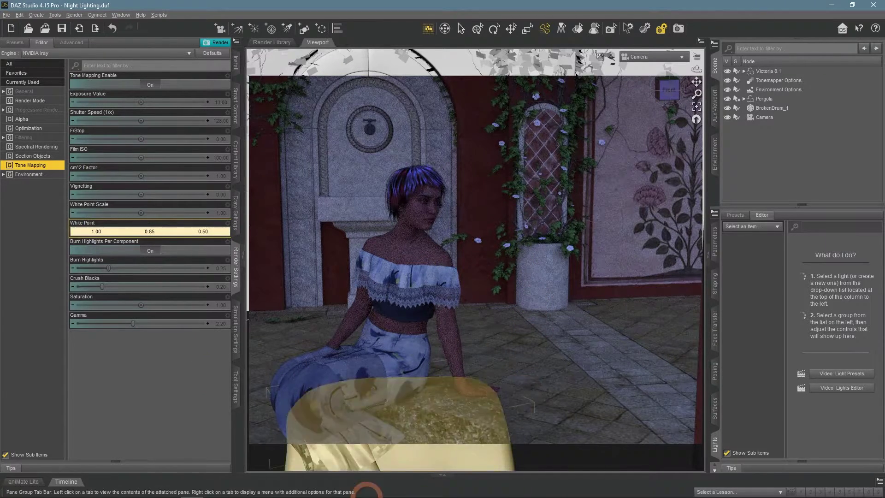
- Set SS Sun Disk Intensity to 0.20 and Environment Intensity to 0.40
{"action": "left_click", "coordinate": [36, 175]}
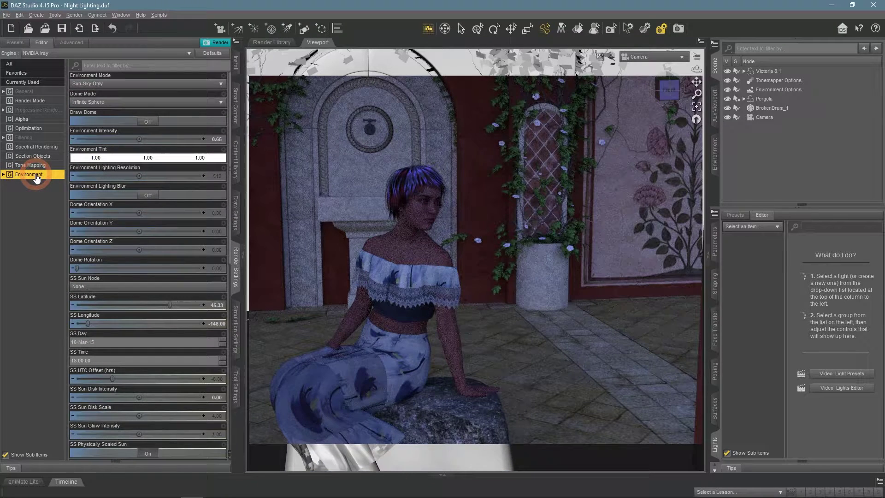
{"action": "left_click", "coordinate": [216, 398]}
{"action": "type", "text": "0.2"}
{"action": "key", "text": "Return"}
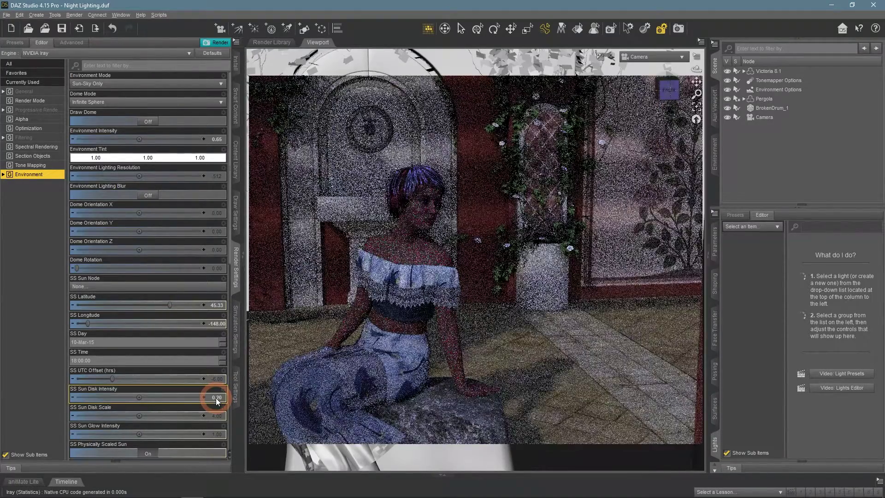
{"action": "left_click", "coordinate": [220, 139]}
{"action": "type", "text": "0"}
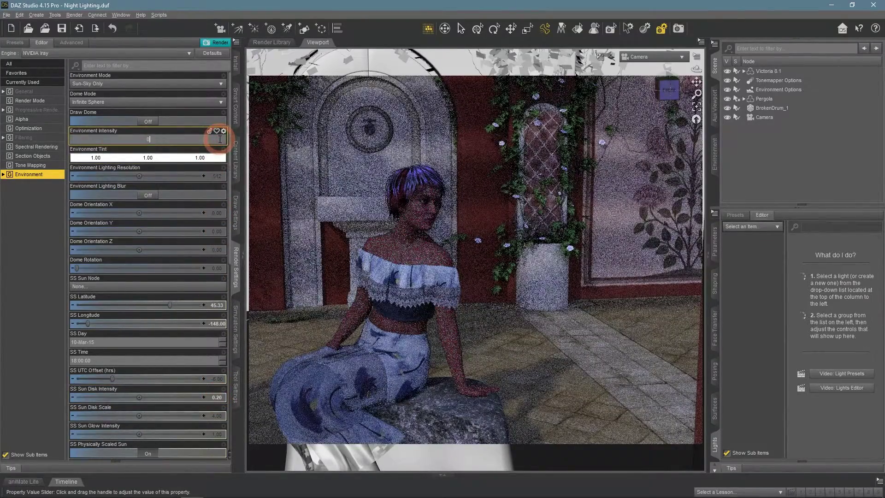
{"action": "type", "text": ".4"}
{"action": "key", "text": "Return"}
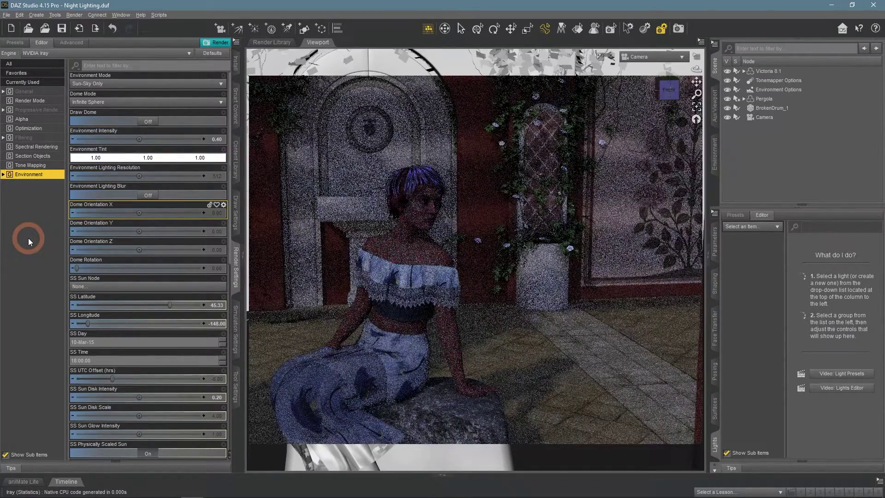
- Pick a warm pale yellow Tone Mapping White Point of 1.00/0.88/0.45
{"action": "left_click", "coordinate": [30, 165]}
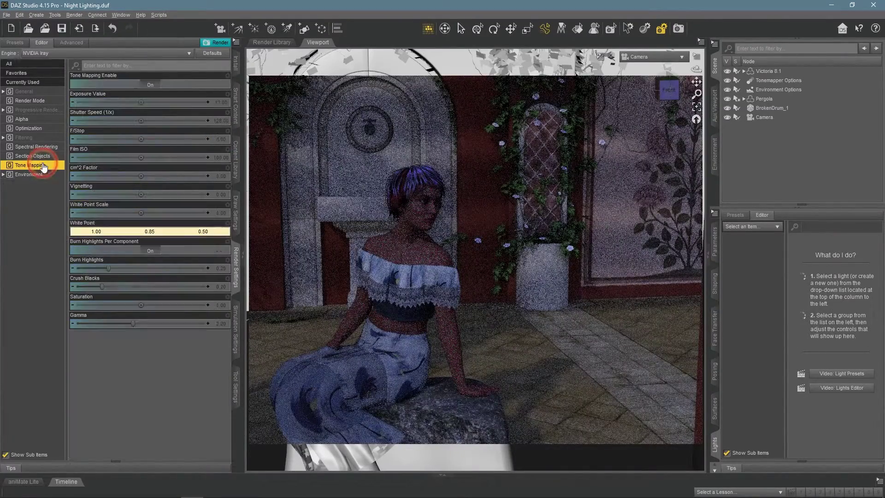
{"action": "left_click", "coordinate": [175, 236]}
{"action": "left_click", "coordinate": [528, 252]}
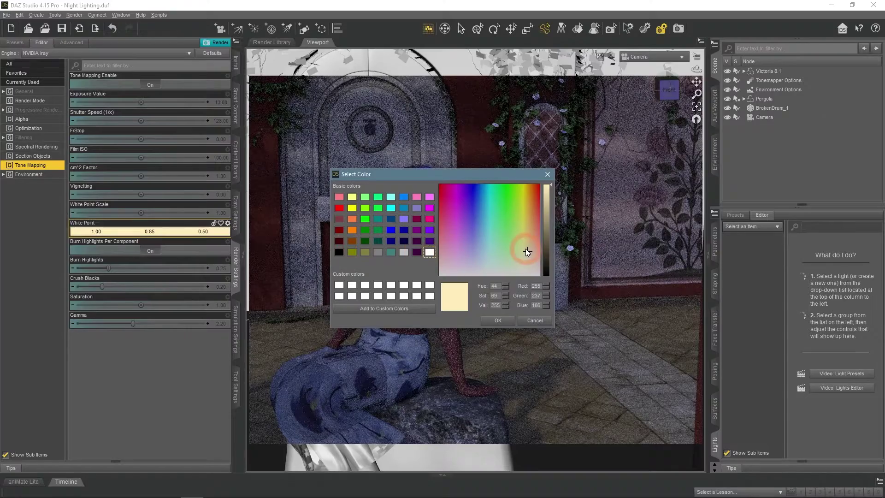
{"action": "left_click", "coordinate": [498, 320]}
{"action": "left_click", "coordinate": [46, 298]}
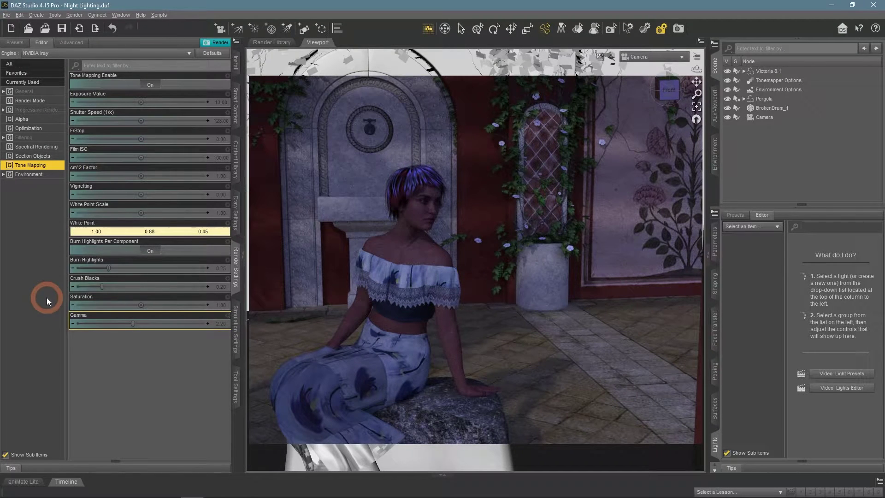
- Switch the viewport to Texture Shaded and set Environment Mode to Dome and Scene
{"action": "left_click", "coordinate": [601, 57]}
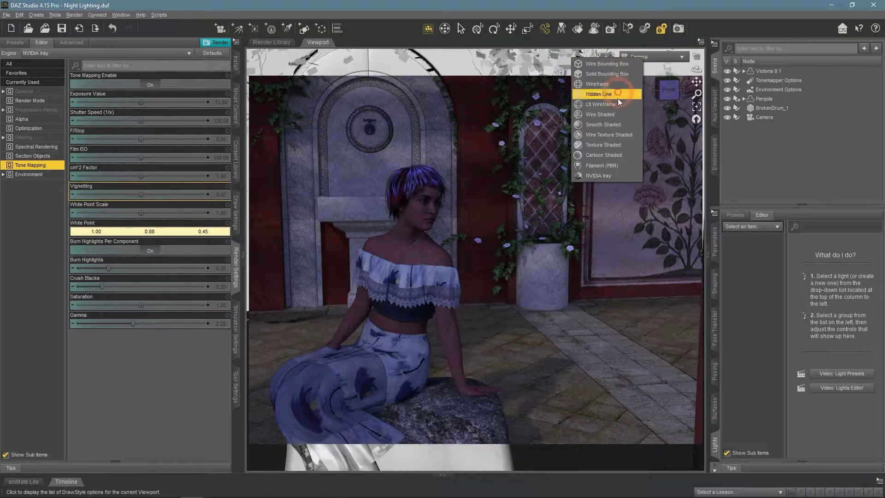
{"action": "left_click", "coordinate": [612, 144]}
{"action": "left_click", "coordinate": [32, 175]}
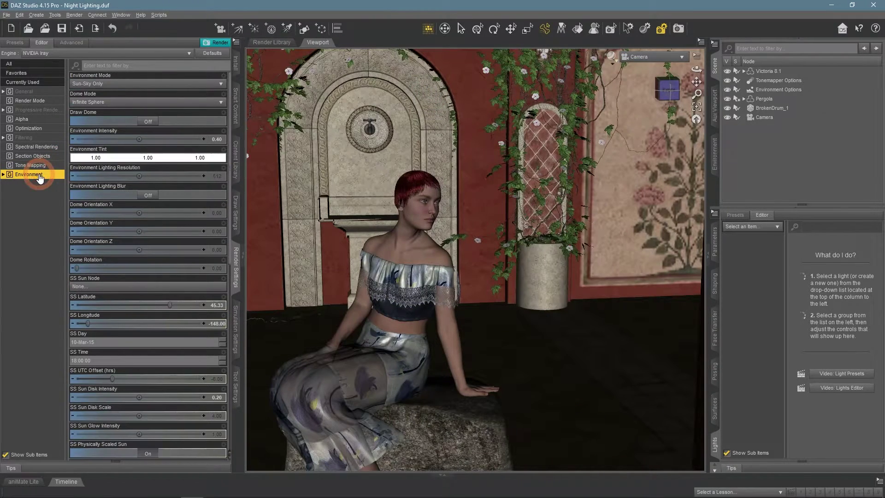
{"action": "left_click", "coordinate": [102, 86]}
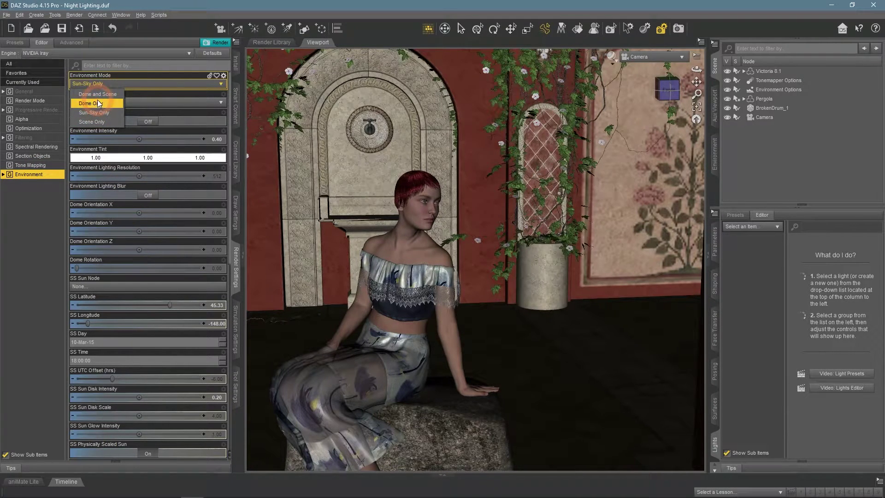
{"action": "left_click", "coordinate": [96, 94]}
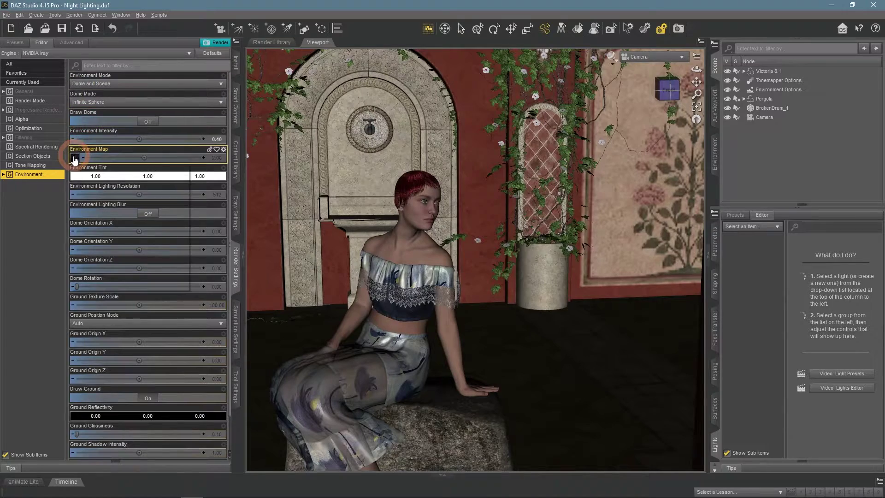
- Switch the viewport DrawStyle to NVIDIA Iray for a live render preview
{"action": "mouse_move", "coordinate": [75, 159]}
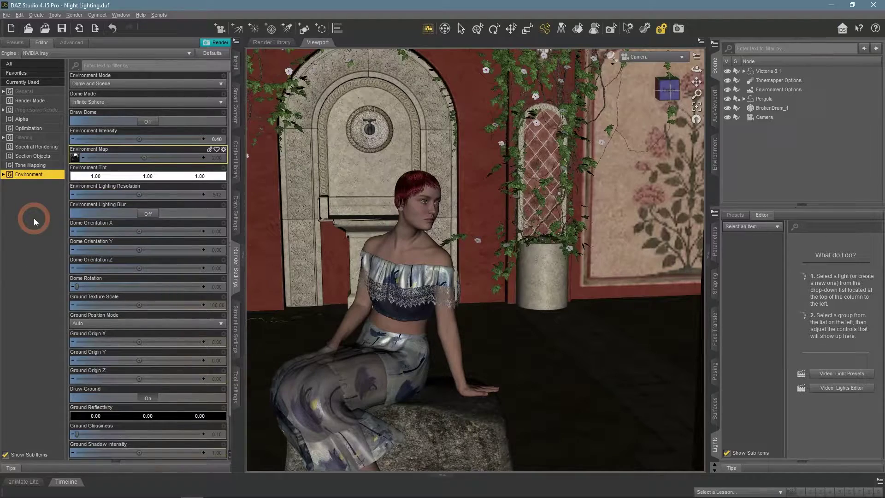
{"action": "mouse_move", "coordinate": [77, 160]}
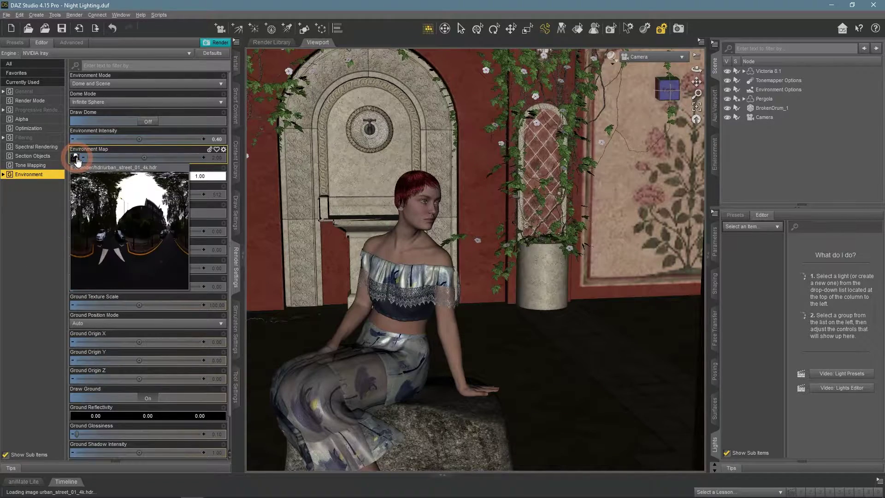
{"action": "left_click", "coordinate": [612, 57]}
{"action": "left_click", "coordinate": [607, 176]}
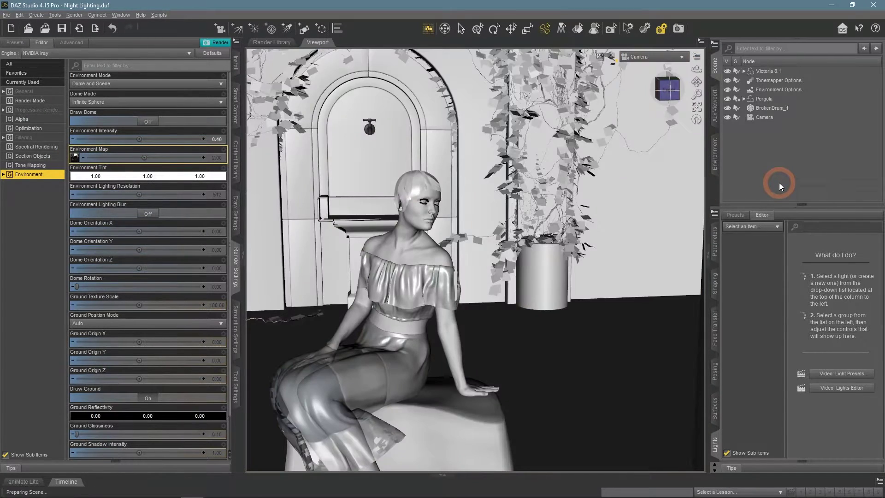
- Reset Environment Intensity to 1.00 and the Tone Mapping White Point to neutral
{"action": "left_click", "coordinate": [223, 132]}
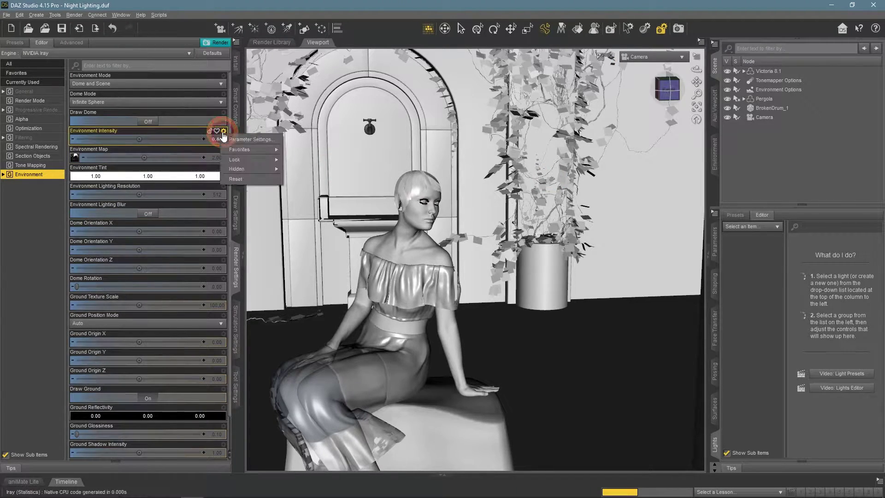
{"action": "left_click", "coordinate": [235, 182]}
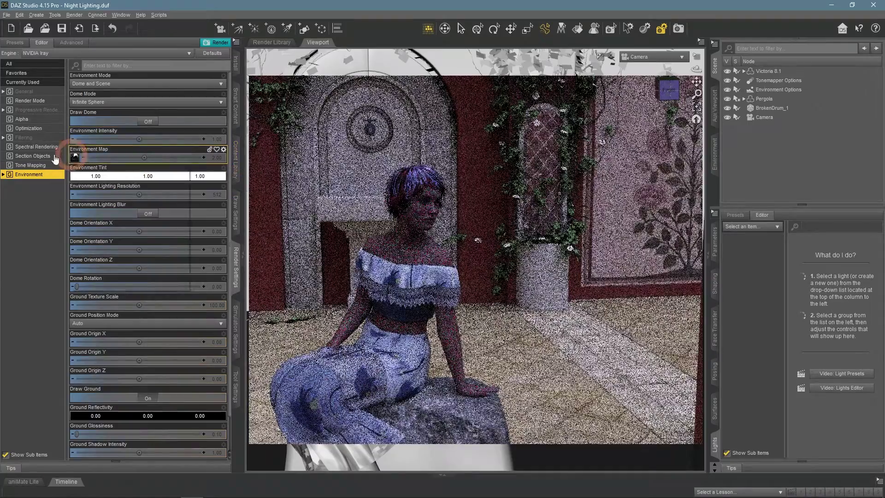
{"action": "left_click", "coordinate": [42, 166]}
{"action": "left_click", "coordinate": [227, 224]}
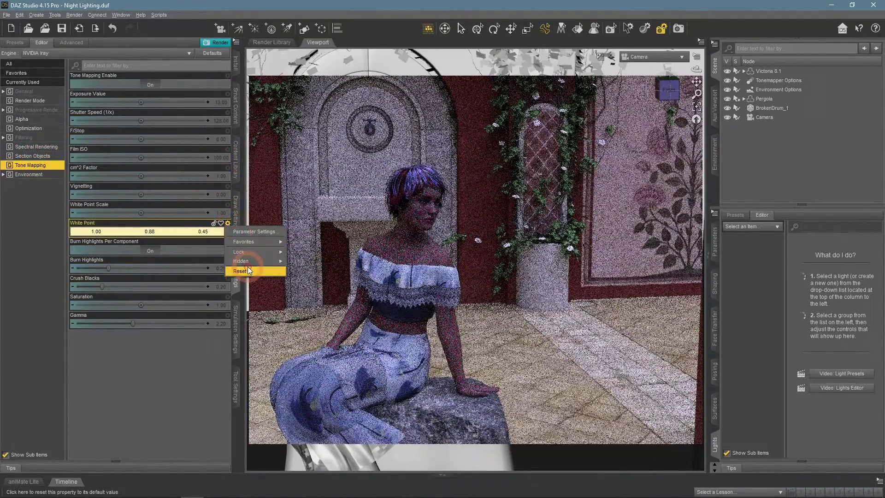
{"action": "left_click", "coordinate": [248, 267]}
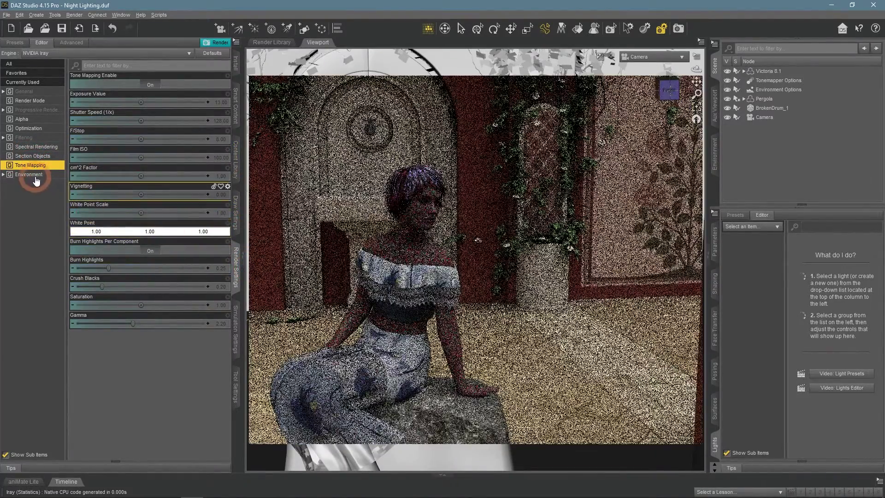
- Set Dome Rotation to 315 and Environment Intensity to 0.50
{"action": "left_click", "coordinate": [30, 174]}
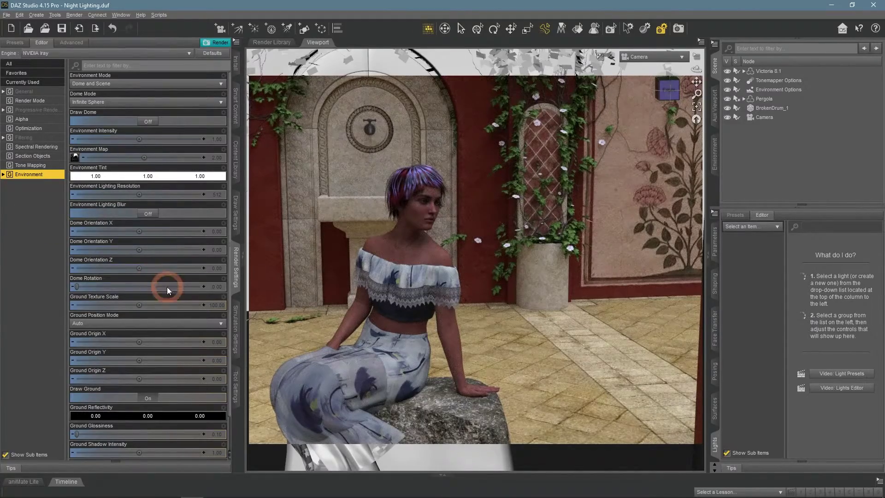
{"action": "left_click", "coordinate": [214, 287]}
{"action": "type", "text": "315"}
{"action": "key", "text": "Return"}
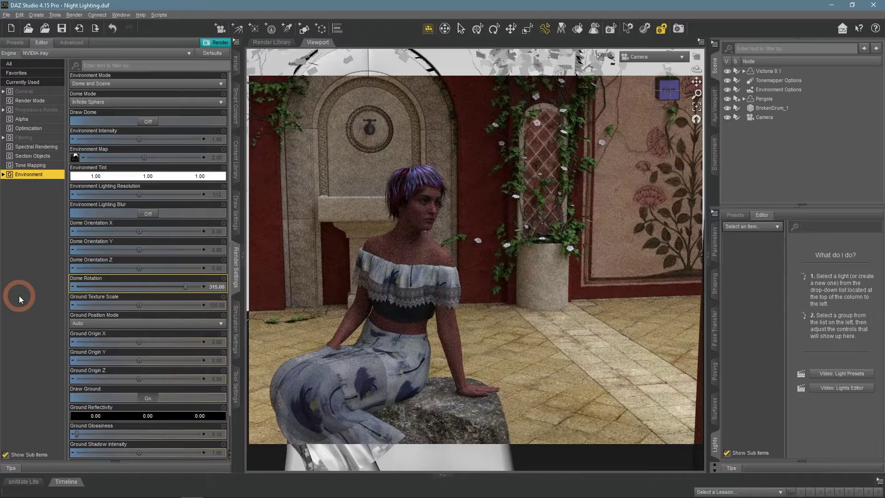
{"action": "left_click", "coordinate": [218, 139]}
{"action": "type", "text": "0.5"}
{"action": "key", "text": "Return"}
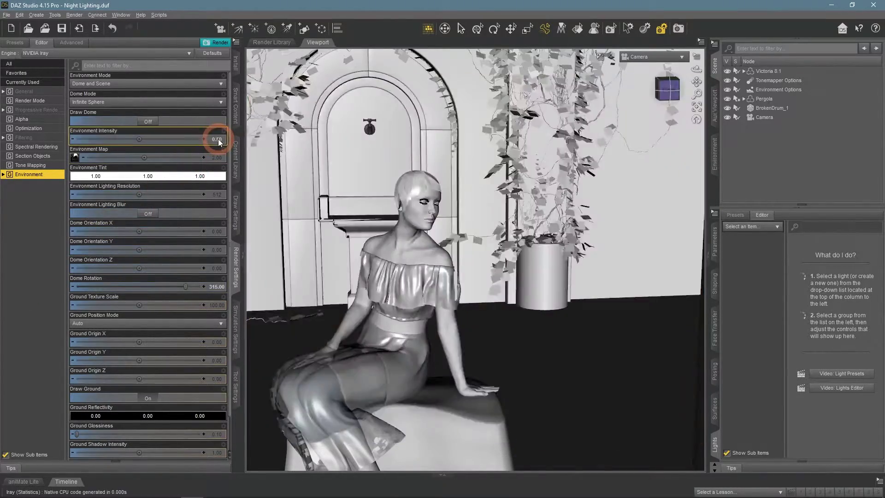
- Set the White Point to a warm 1.00/0.85/0.50 and return to Texture Shaded display
{"action": "left_click", "coordinate": [30, 165]}
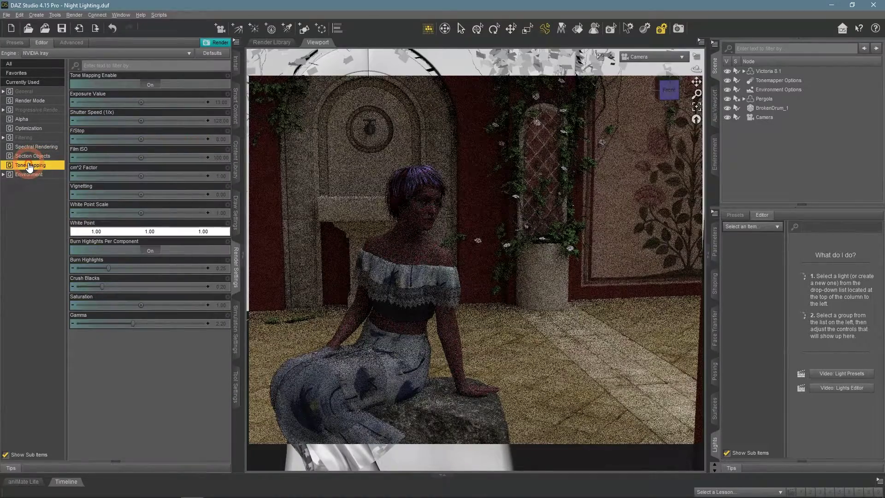
{"action": "left_click_drag", "start_coordinate": [187, 233], "coordinate": [134, 230]}
{"action": "left_click", "coordinate": [45, 239]}
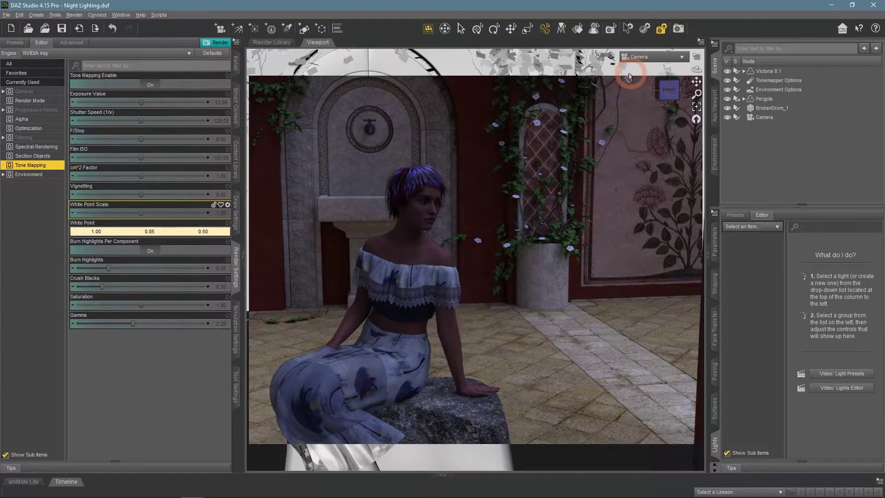
{"action": "left_click", "coordinate": [612, 57]}
{"action": "left_click", "coordinate": [623, 143]}
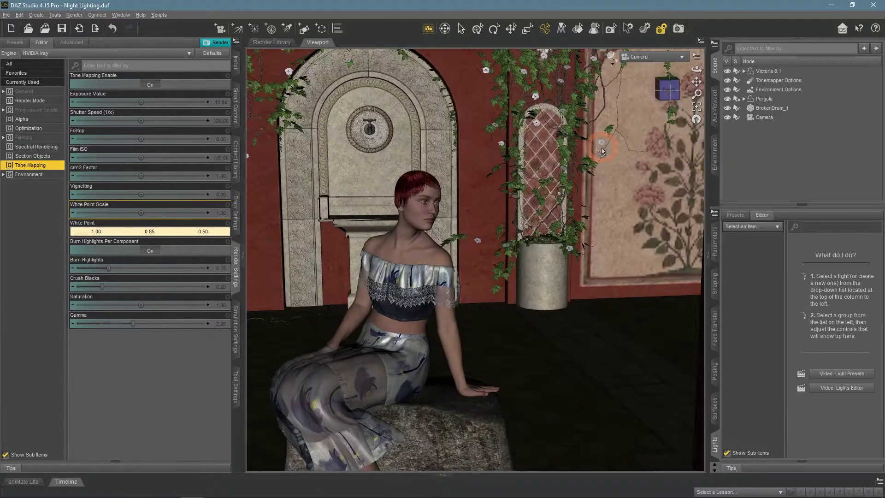
- View the pergola in Perspective and inspect the Light settings of SpotLight, SpotLight (2) and SpotLight (3)
{"action": "left_click", "coordinate": [774, 178]}
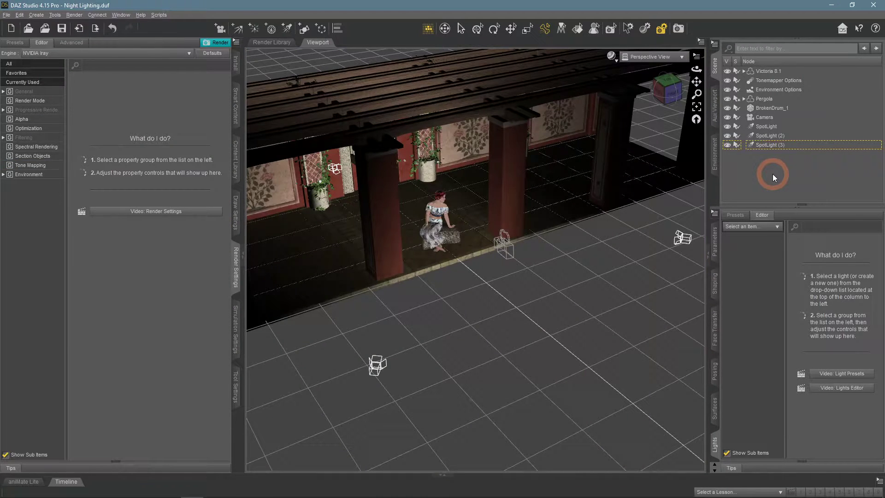
{"action": "left_click", "coordinate": [766, 126]}
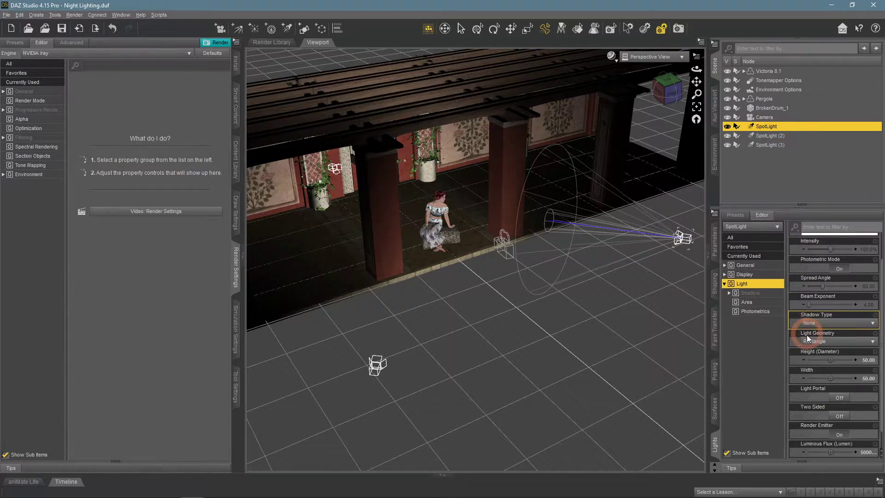
{"action": "scroll", "coordinate": [825, 328], "scroll_direction": "down", "scroll_amount": 1}
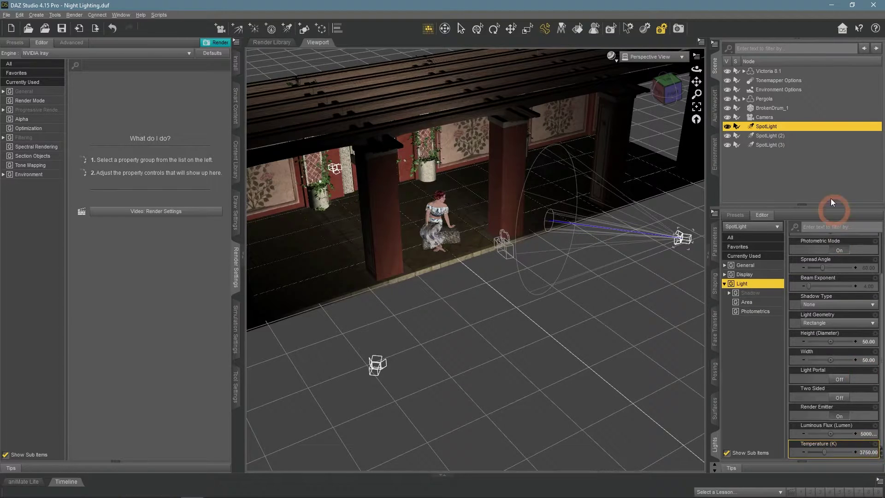
{"action": "left_click", "coordinate": [782, 139]}
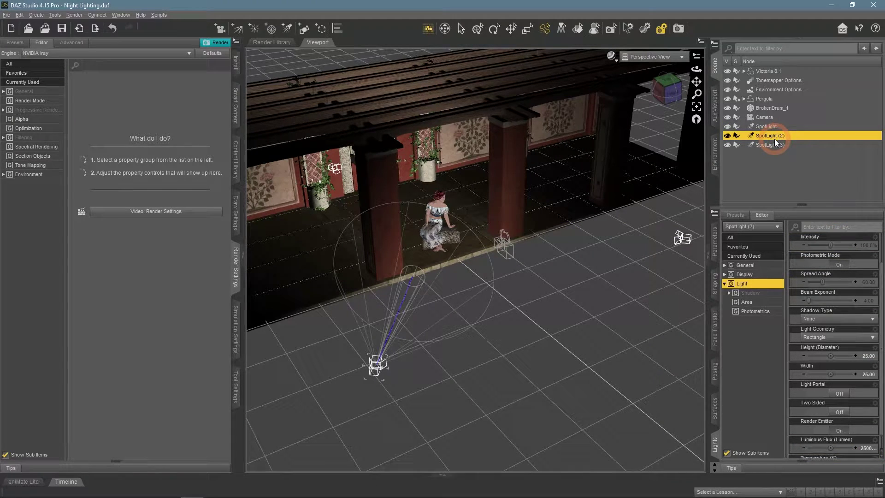
{"action": "scroll", "coordinate": [859, 369], "scroll_direction": "down", "scroll_amount": 1}
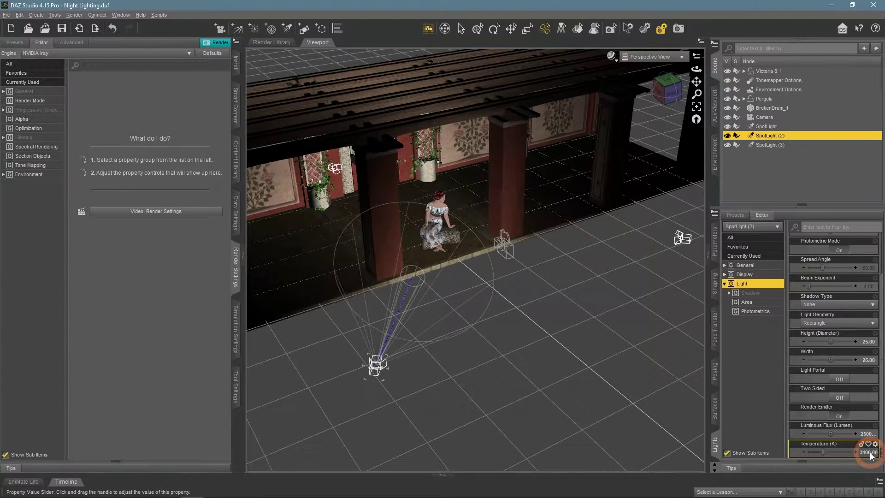
{"action": "scroll", "coordinate": [825, 329], "scroll_direction": "up", "scroll_amount": 1}
{"action": "left_click", "coordinate": [769, 145]}
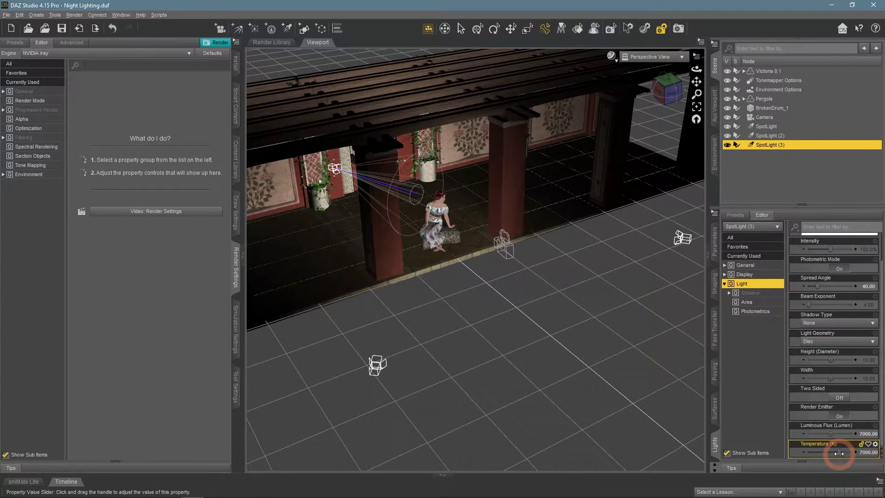
{"action": "scroll", "coordinate": [855, 454], "scroll_direction": "up", "scroll_amount": 1}
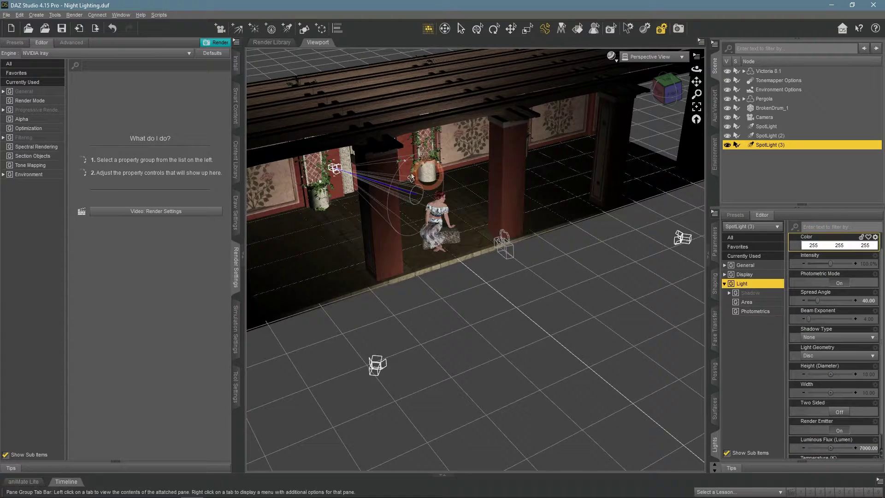
- Show the Environment settings, then view through the scene Camera with an NVIDIA Iray preview
{"action": "left_click", "coordinate": [21, 174]}
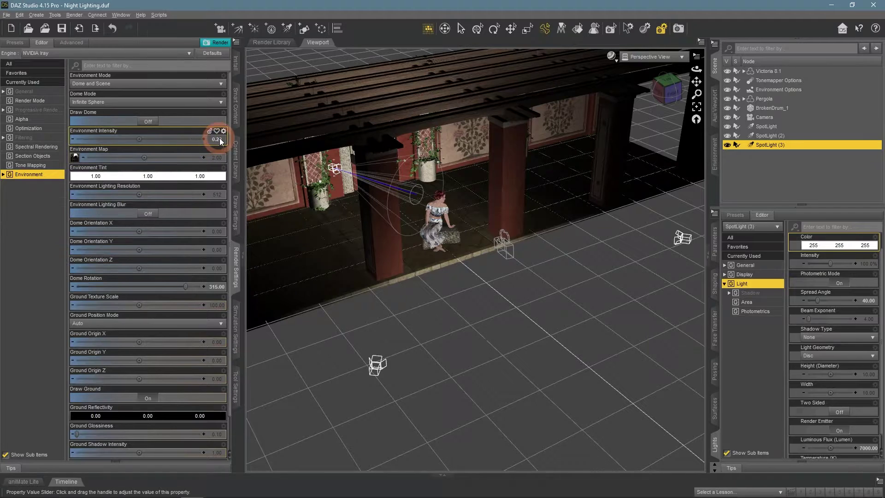
{"action": "left_click", "coordinate": [638, 56]}
{"action": "left_click", "coordinate": [646, 137]}
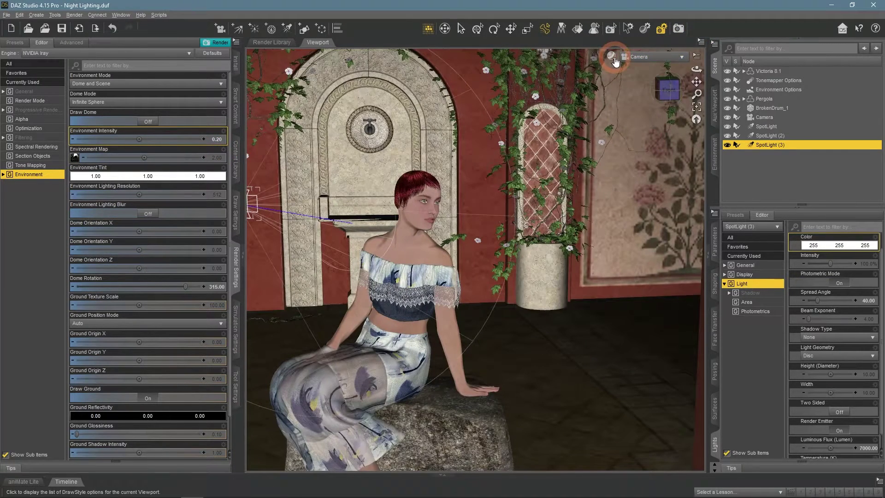
{"action": "left_click", "coordinate": [612, 56]}
{"action": "left_click", "coordinate": [647, 174]}
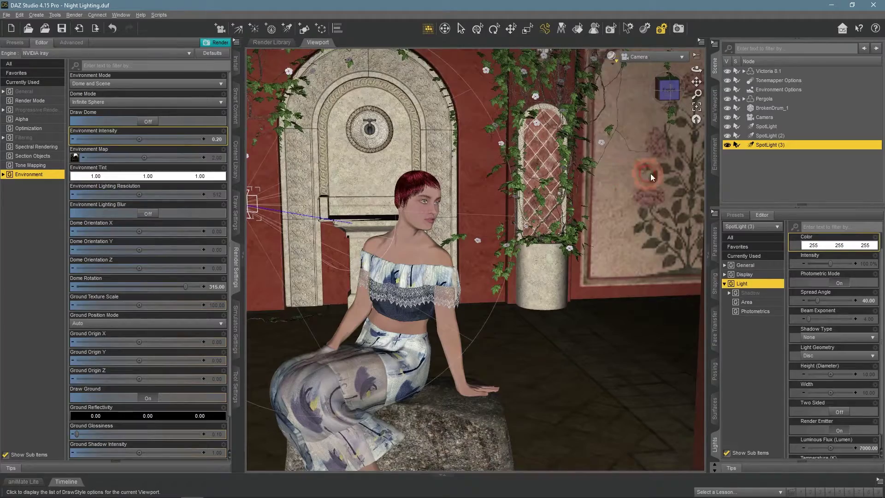
- Recheck the three spotlights (5000 lumens, 2500, 7000 K), then deselect all scene items
{"action": "left_click", "coordinate": [746, 168]}
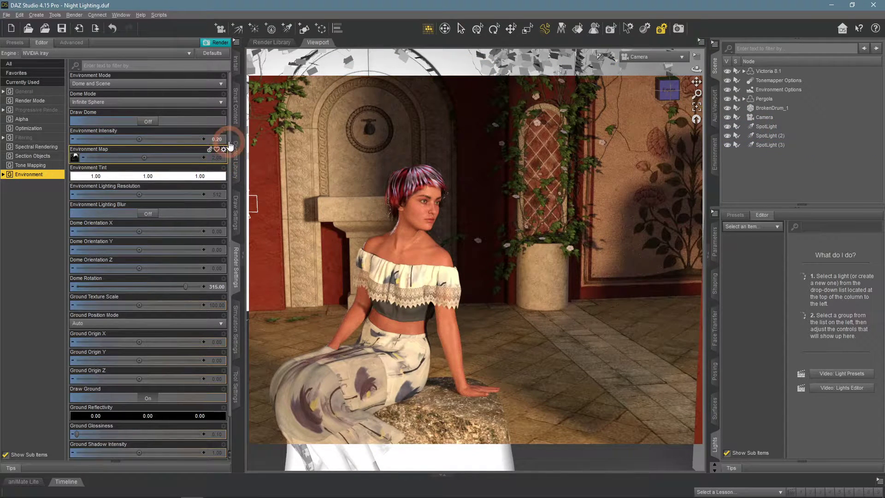
{"action": "left_click", "coordinate": [771, 126]}
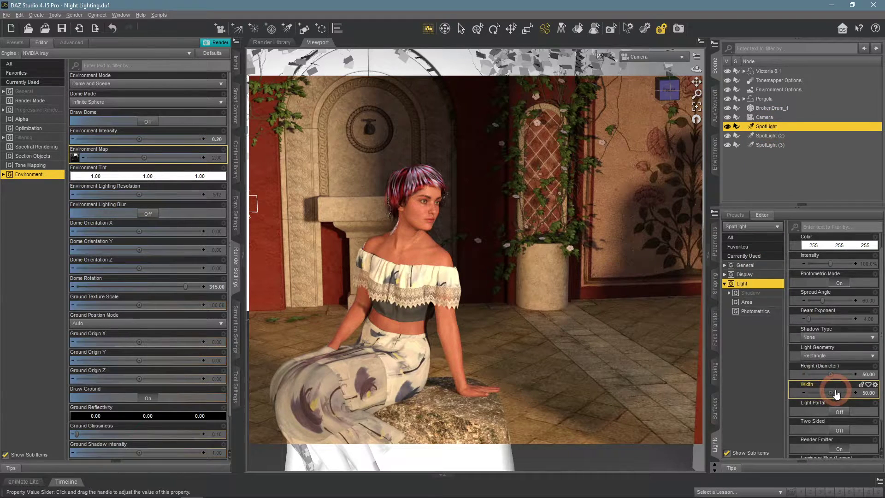
{"action": "scroll", "coordinate": [832, 390], "scroll_direction": "down", "scroll_amount": 2}
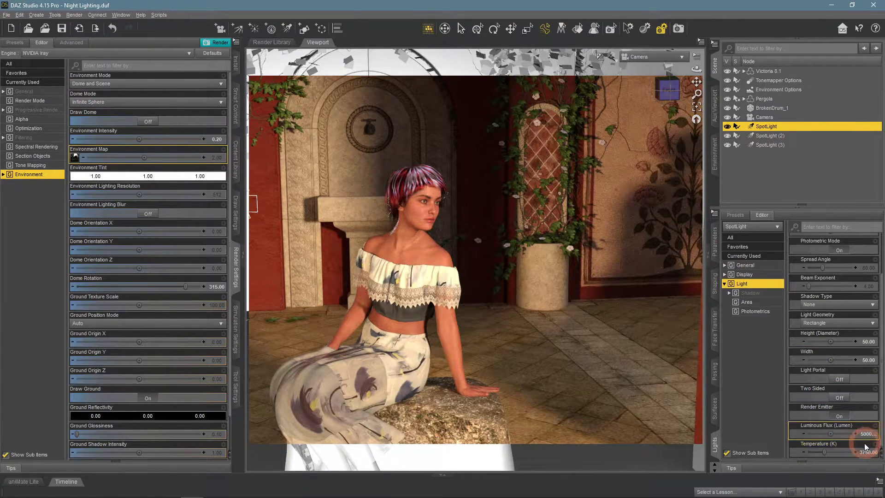
{"action": "left_click", "coordinate": [779, 136]}
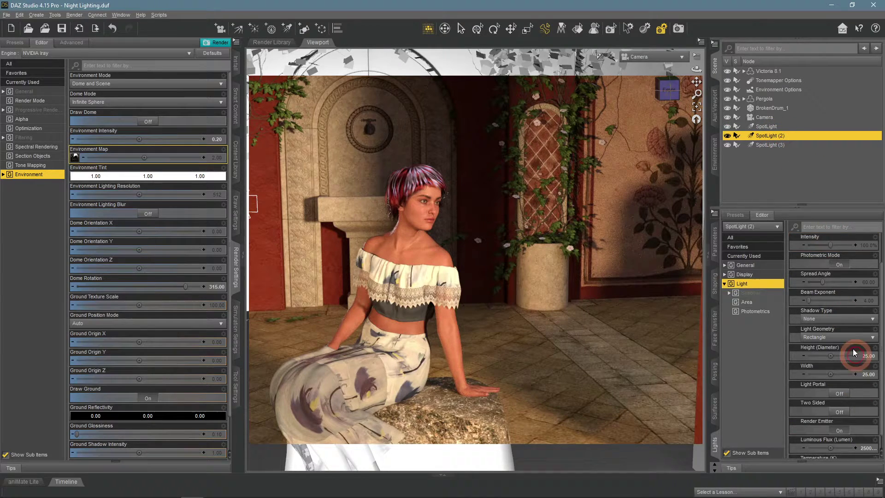
{"action": "left_click", "coordinate": [771, 145]}
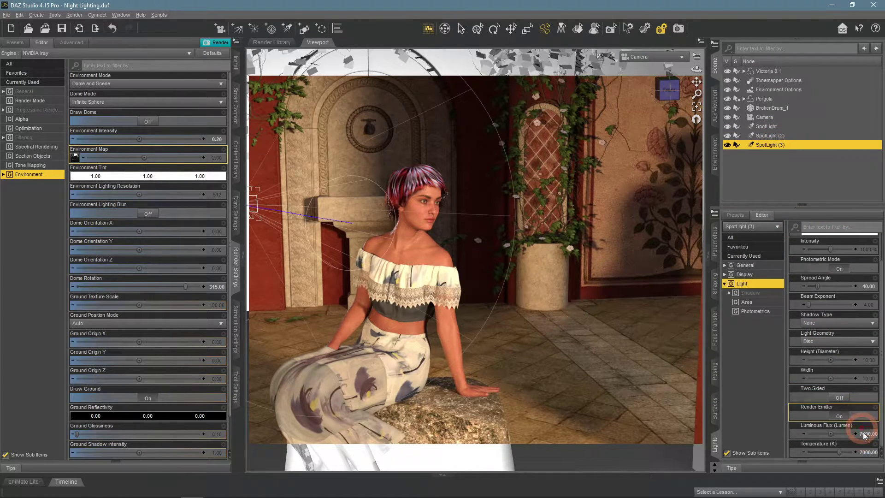
{"action": "left_click", "coordinate": [781, 175]}
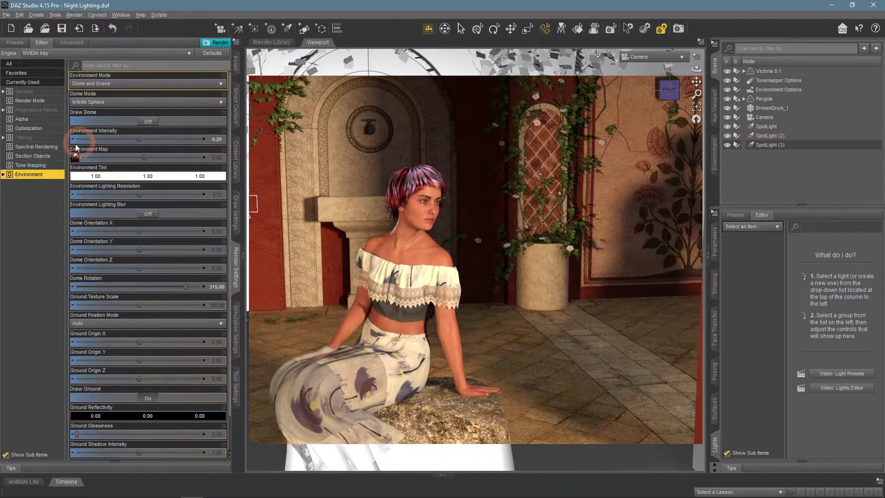
- Warm the White Point via the colour picker, then drag its values to 1.00/0.45/0.15
{"action": "left_click", "coordinate": [36, 173]}
{"action": "left_click", "coordinate": [33, 165]}
{"action": "left_click", "coordinate": [138, 231]}
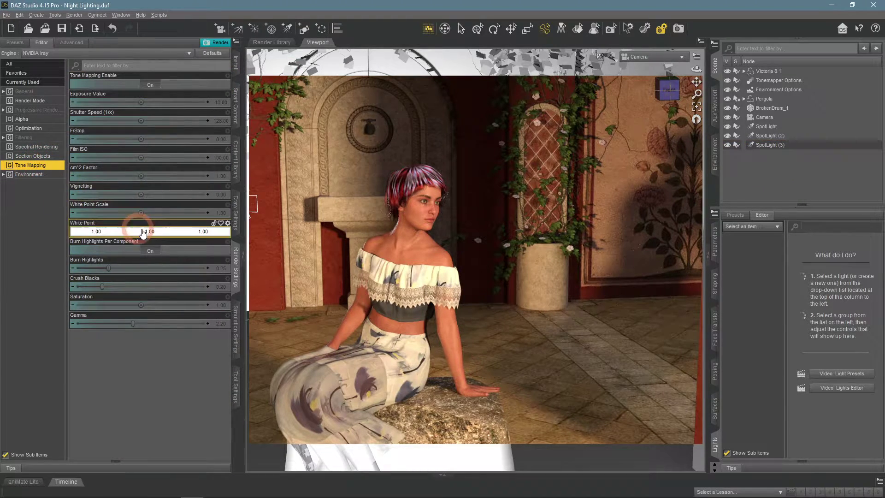
{"action": "left_click", "coordinate": [521, 242]}
{"action": "left_click", "coordinate": [511, 317]}
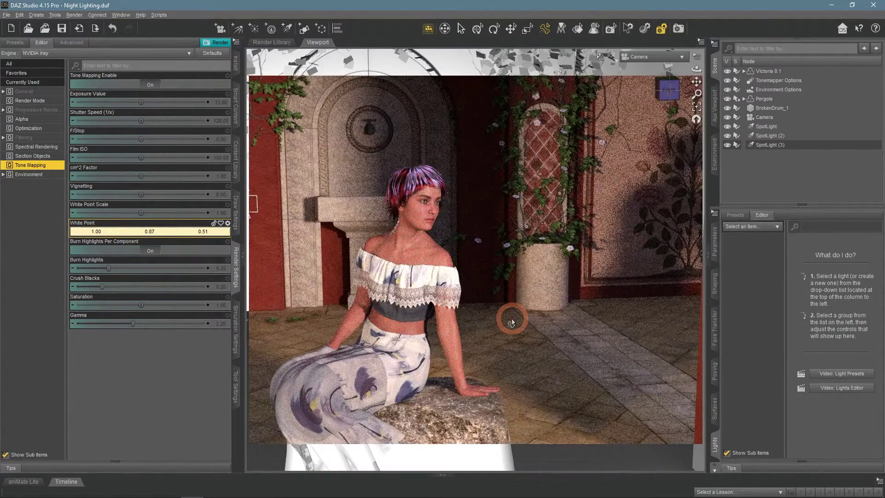
{"action": "left_click", "coordinate": [196, 232]}
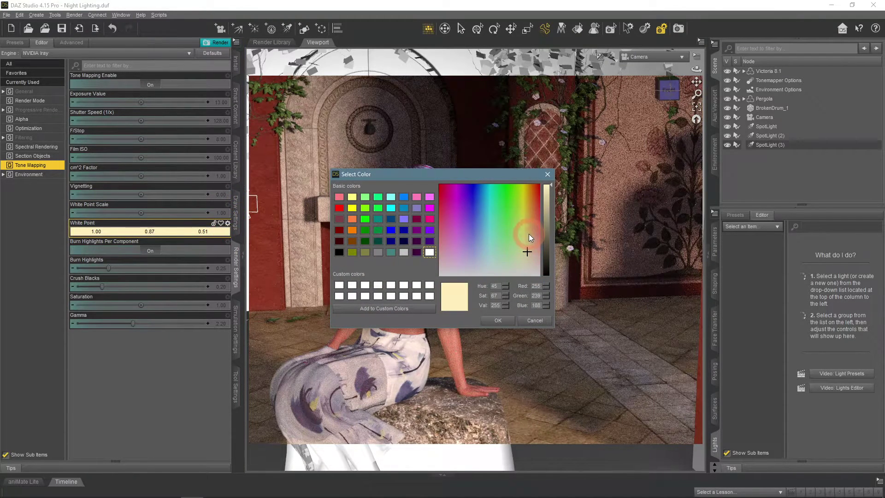
{"action": "left_click", "coordinate": [529, 236]}
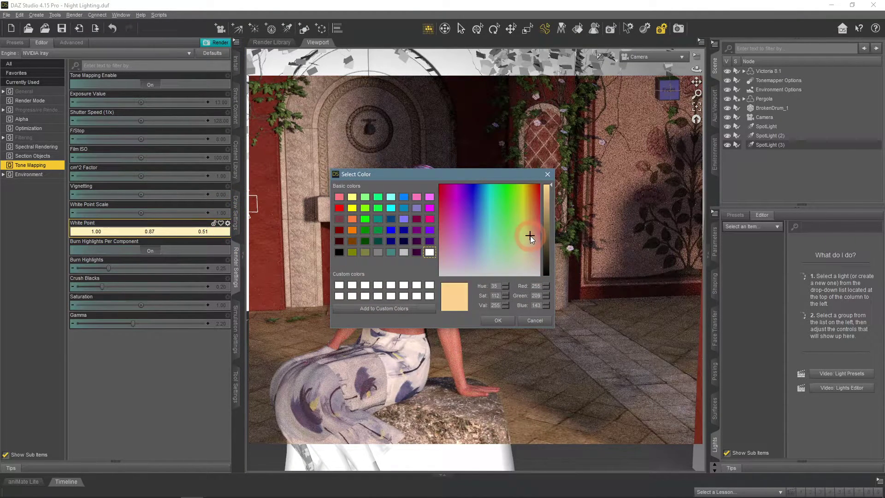
{"action": "left_click", "coordinate": [498, 321]}
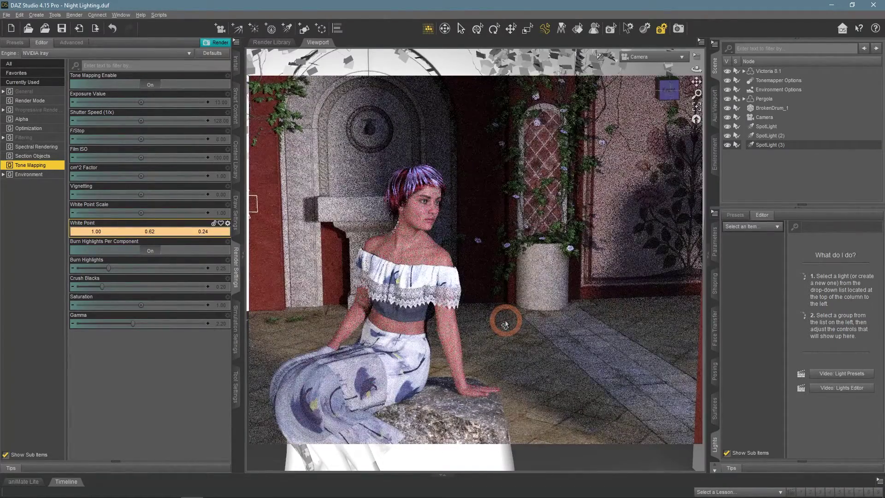
{"action": "left_click_drag", "start_coordinate": [163, 231], "coordinate": [130, 231]}
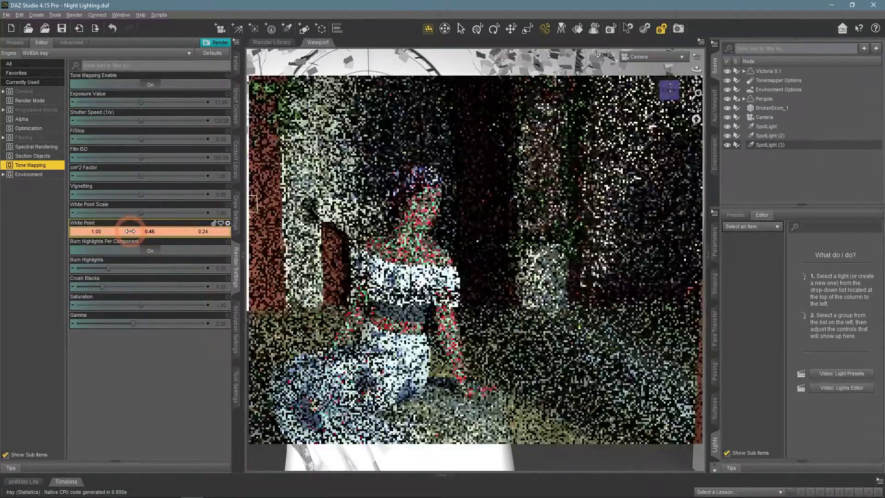
{"action": "left_click_drag", "start_coordinate": [216, 231], "coordinate": [194, 238]}
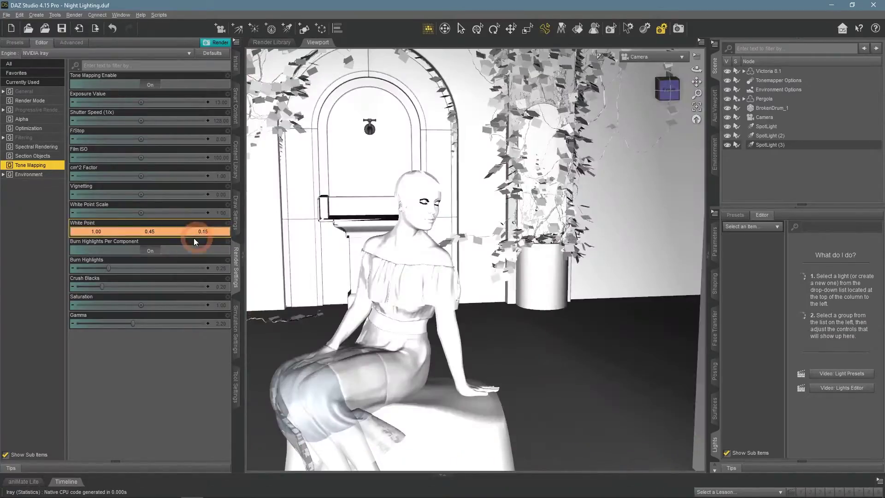
- Set the Tone Mapping Shutter Speed to 256
{"action": "left_click", "coordinate": [190, 357]}
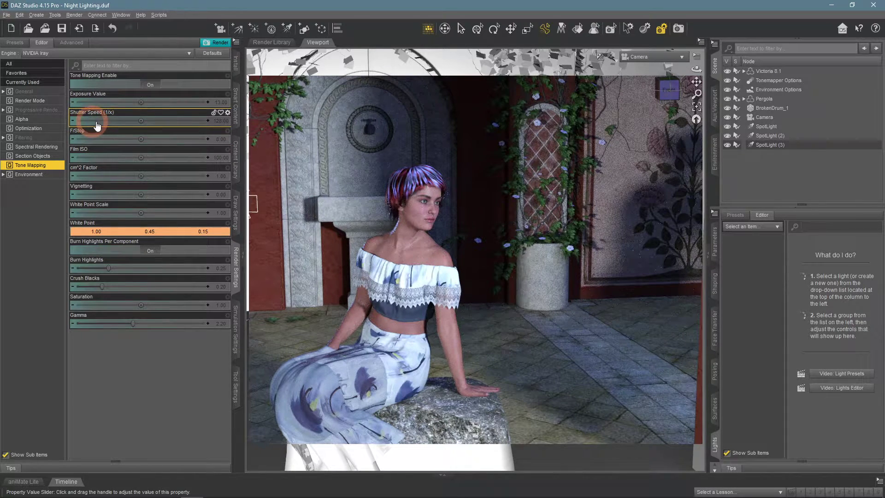
{"action": "left_click", "coordinate": [222, 120]}
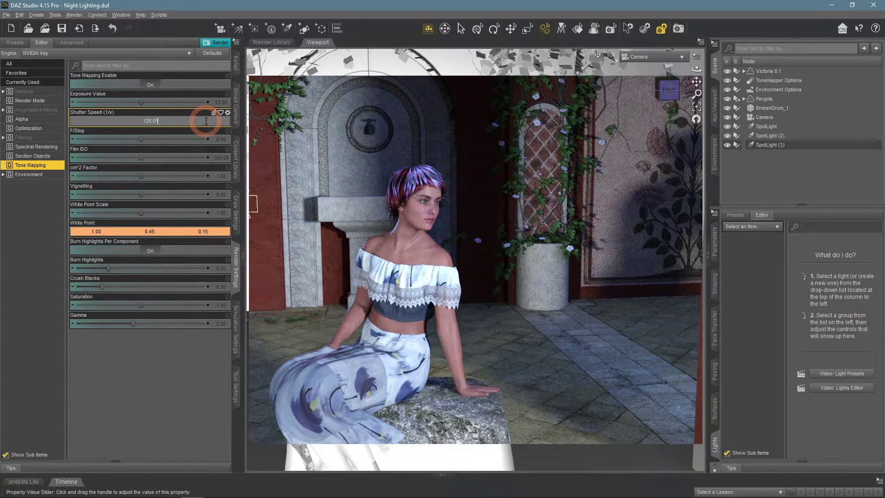
{"action": "type", "text": "256"}
{"action": "key", "text": "Return"}
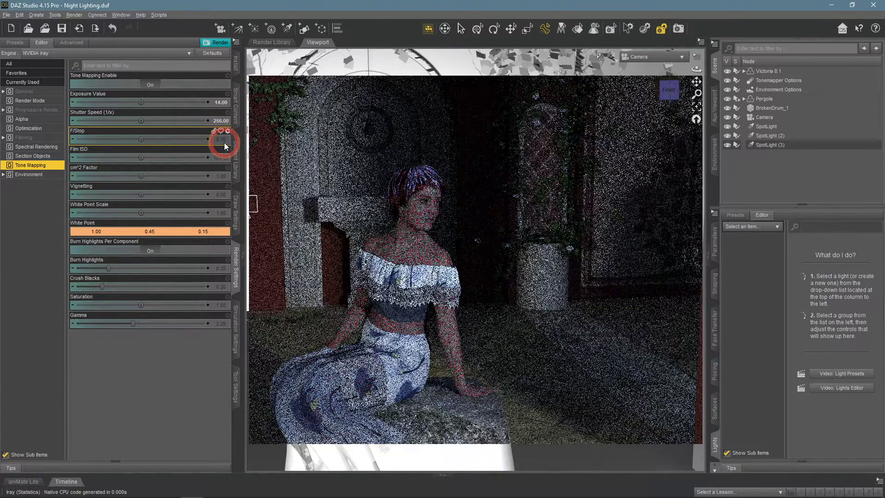
- Lower F/Stop from 16 through 14 to 13, giving an Exposure Value of 15.40
{"action": "left_click", "coordinate": [221, 139]}
{"action": "key", "text": "Return"}
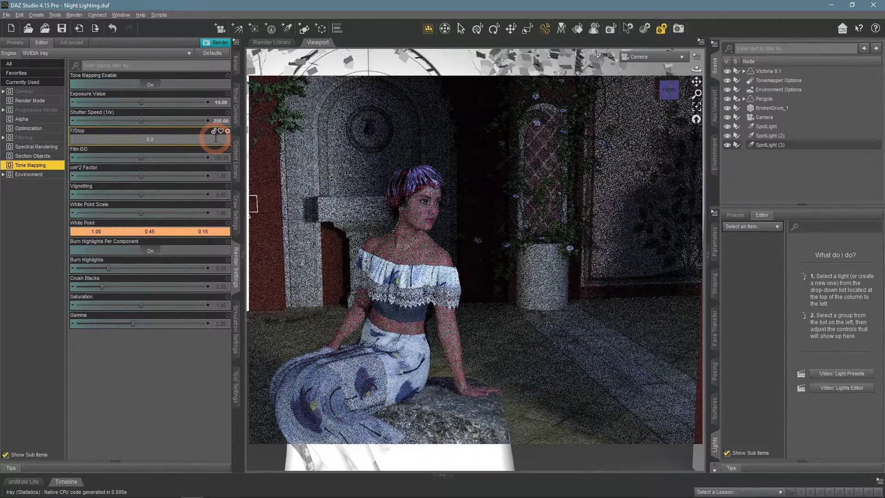
{"action": "type", "text": "16"}
{"action": "key", "text": "Return"}
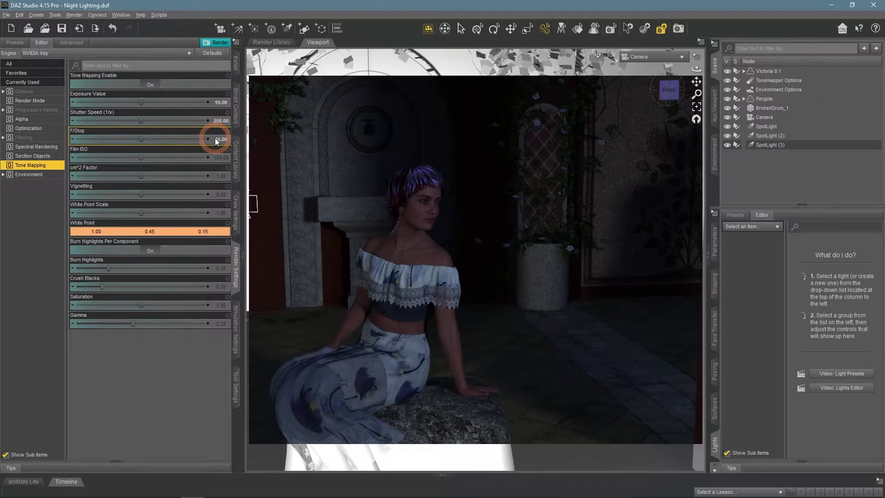
{"action": "left_click", "coordinate": [223, 140]}
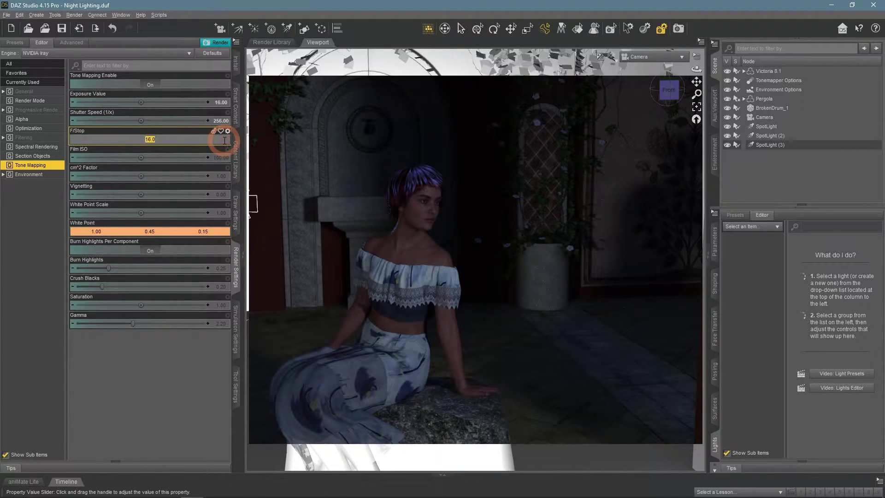
{"action": "key", "text": "Return"}
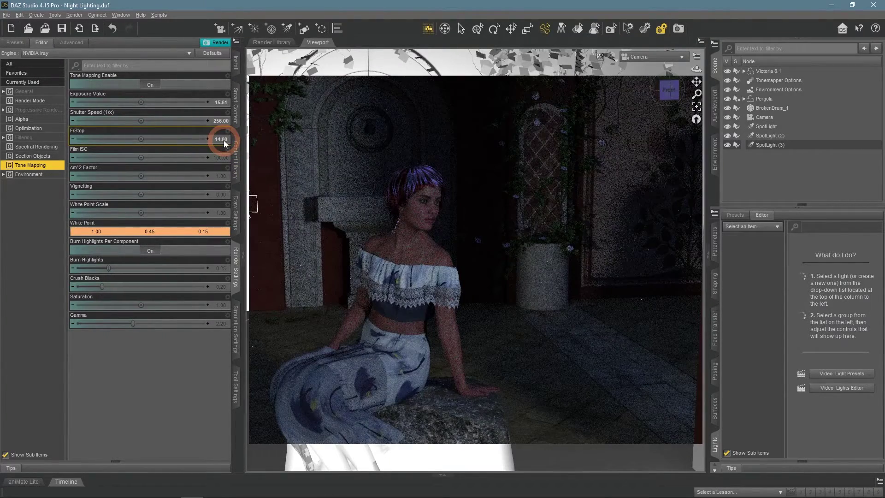
{"action": "scroll", "coordinate": [223, 140], "scroll_direction": "down", "scroll_amount": 1}
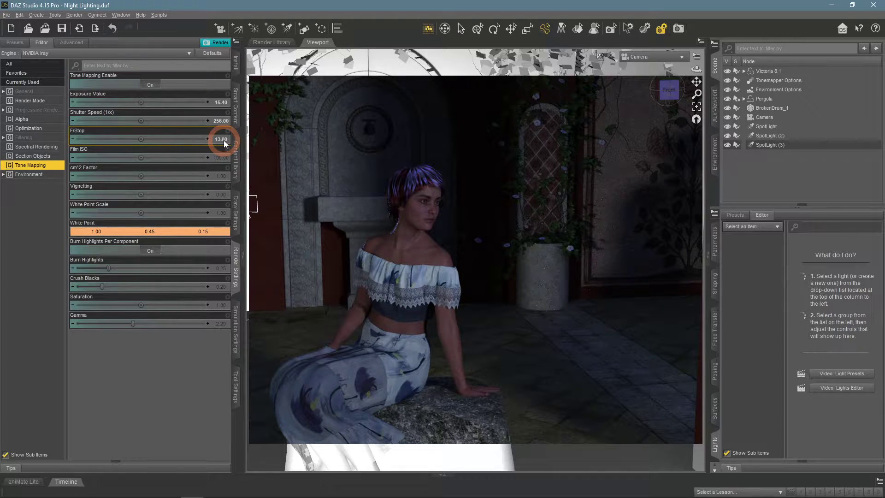
- Test Burn Highlights with the slider, then set it to 0.10
{"action": "mouse_move", "coordinate": [217, 136]}
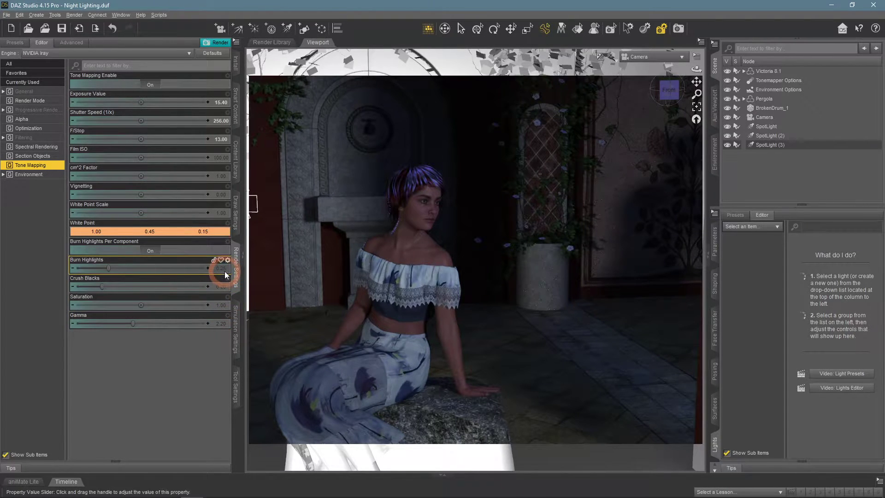
{"action": "left_click_drag", "start_coordinate": [109, 267], "coordinate": [209, 272]}
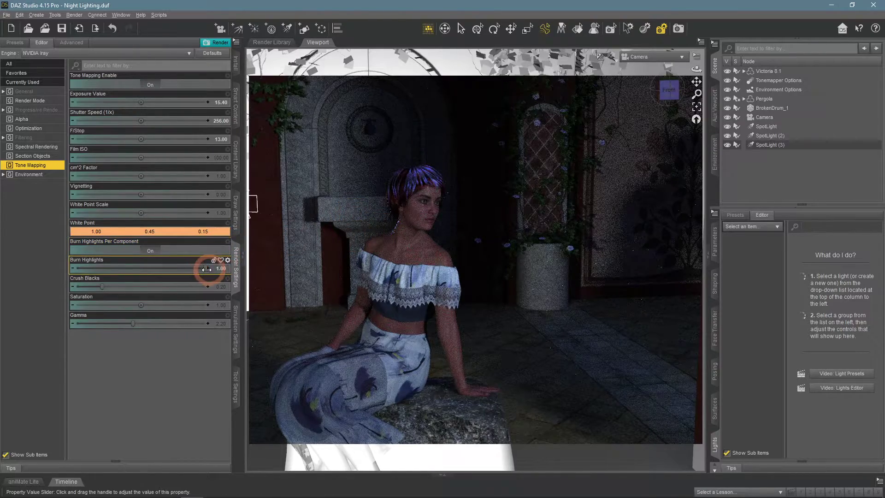
{"action": "mouse_move", "coordinate": [204, 269]}
{"action": "left_click_drag", "start_coordinate": [204, 268], "coordinate": [54, 269]}
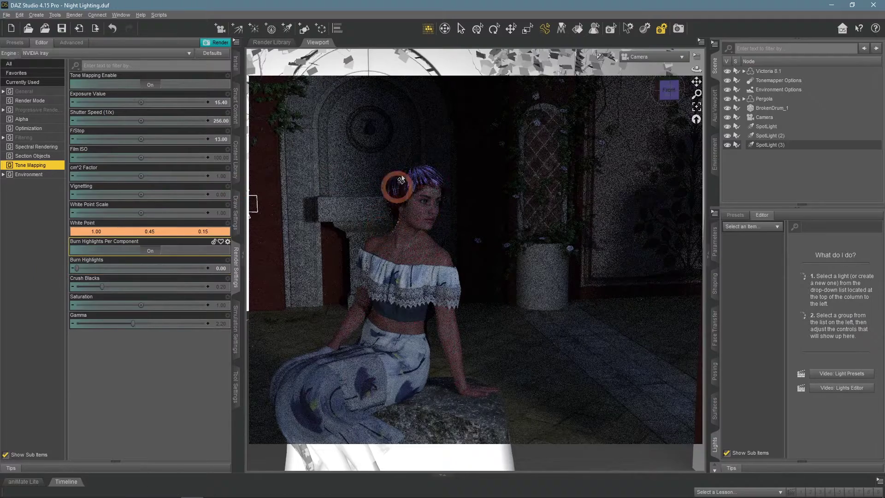
{"action": "left_click", "coordinate": [224, 272]}
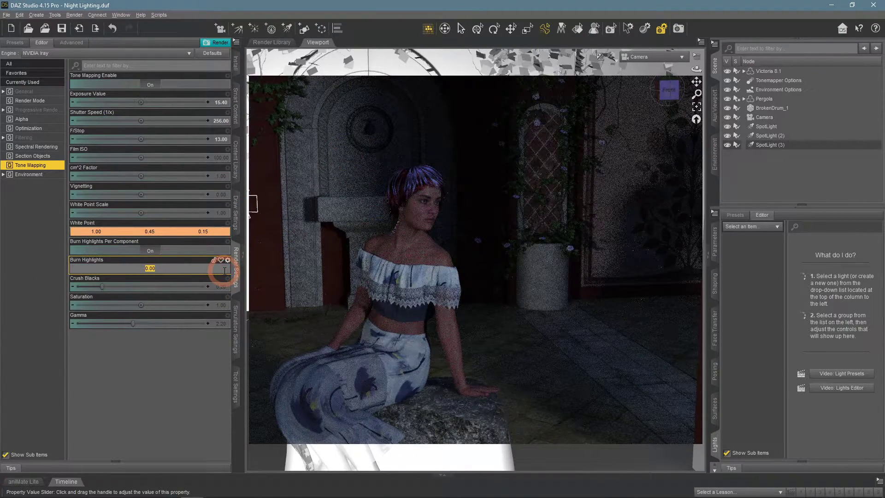
{"action": "key", "text": "Return"}
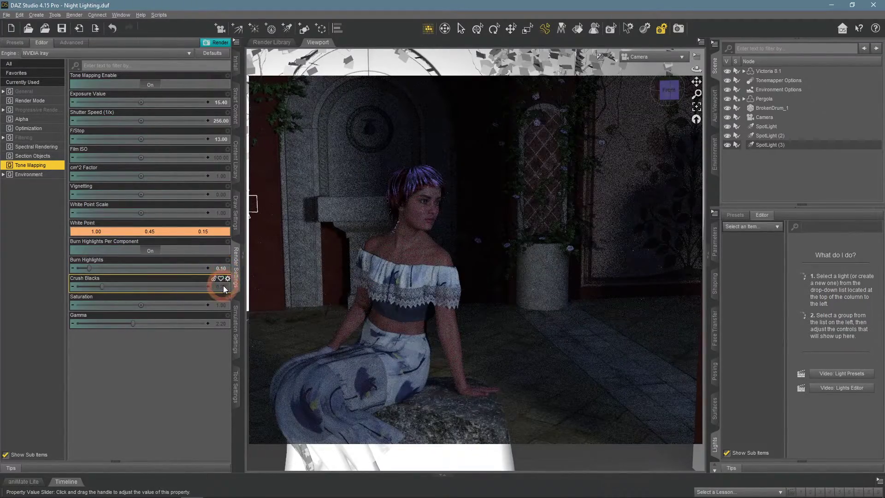
- Drag Crush Blacks up and back down to a small value around 0.1
{"action": "left_click_drag", "start_coordinate": [103, 287], "coordinate": [191, 287]}
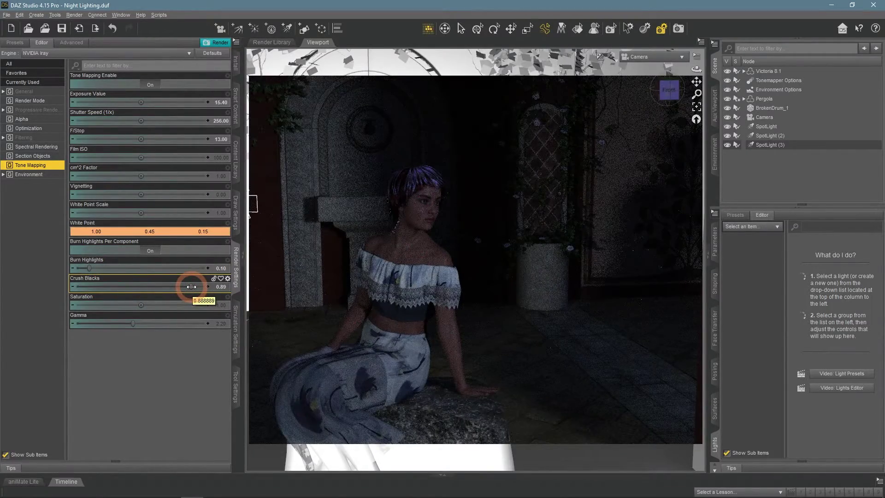
{"action": "left_click_drag", "start_coordinate": [191, 287], "coordinate": [64, 281]}
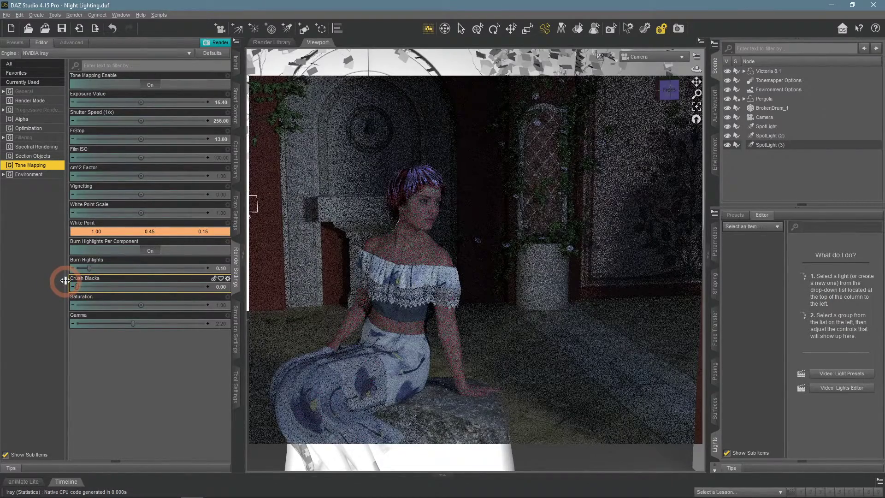
{"action": "left_click_drag", "start_coordinate": [73, 288], "coordinate": [91, 289]}
- Keep Crush Blacks at 0.11, try Saturation 2.00, then lower Saturation to 0.90
{"action": "left_click", "coordinate": [186, 355]}
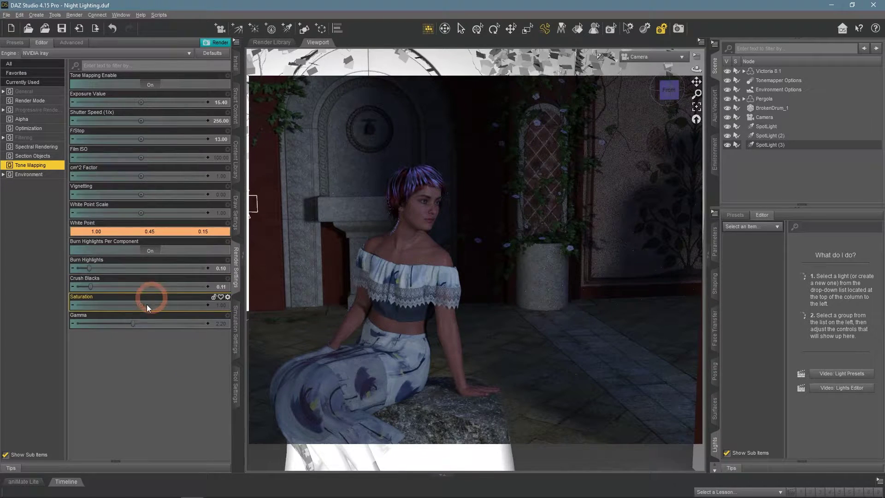
{"action": "left_click", "coordinate": [225, 309]}
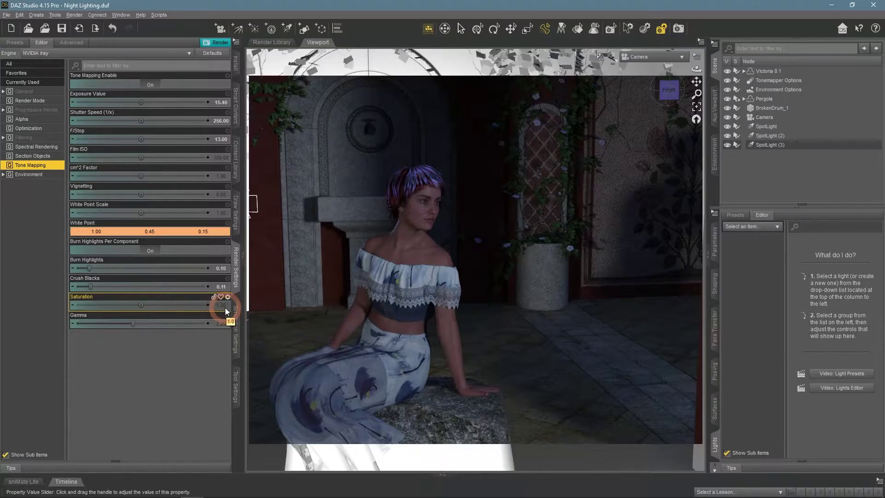
{"action": "type", "text": "2"}
{"action": "left_click", "coordinate": [150, 303]}
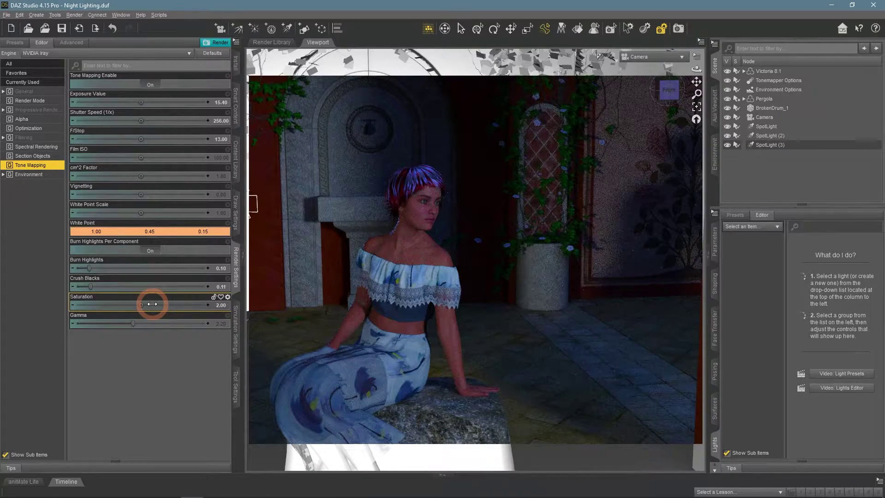
{"action": "left_click_drag", "start_coordinate": [224, 305], "coordinate": [141, 310]}
{"action": "left_click_drag", "start_coordinate": [141, 306], "coordinate": [141, 306]}
{"action": "left_click_drag", "start_coordinate": [142, 307], "coordinate": [141, 327]}
- Reset Saturation, Crush Blacks (0.20), Burn Highlights and White Point (1.00/1.00/1.00) to defaults
{"action": "left_click", "coordinate": [228, 298]}
{"action": "left_click", "coordinate": [245, 345]}
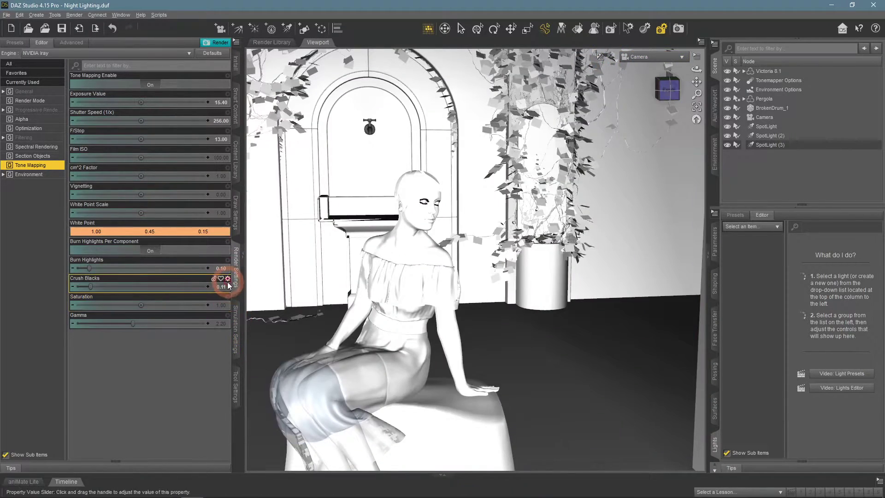
{"action": "left_click", "coordinate": [228, 283]}
{"action": "left_click", "coordinate": [240, 326]}
{"action": "left_click", "coordinate": [228, 259]}
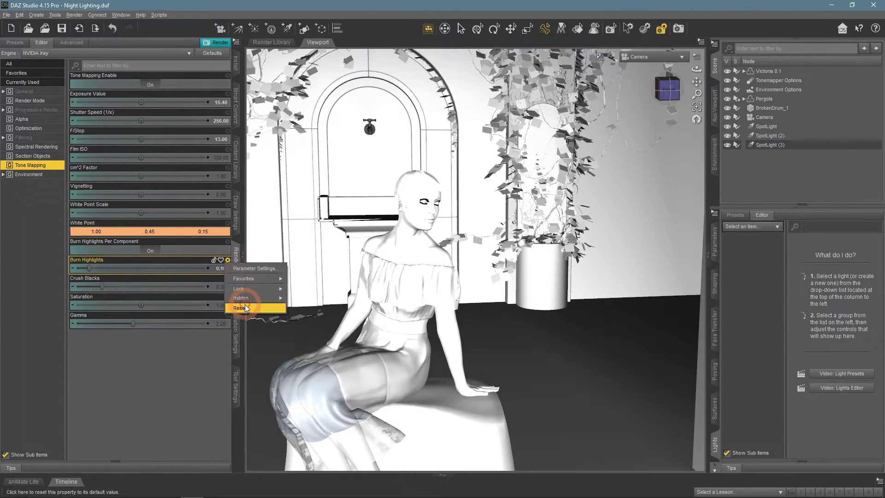
{"action": "left_click", "coordinate": [242, 308]}
{"action": "left_click", "coordinate": [228, 223]}
{"action": "left_click", "coordinate": [241, 271]}
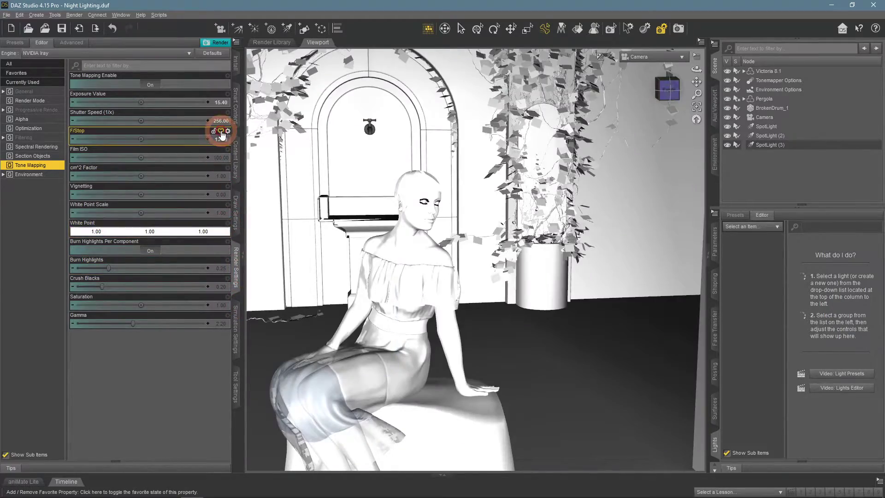
- Reset F/Stop to 8.0, Exposure Value, and Shutter Speed to 128, then show Environment settings
{"action": "left_click", "coordinate": [228, 131]}
{"action": "left_click", "coordinate": [237, 179]}
{"action": "left_click", "coordinate": [228, 95]}
{"action": "left_click", "coordinate": [237, 142]}
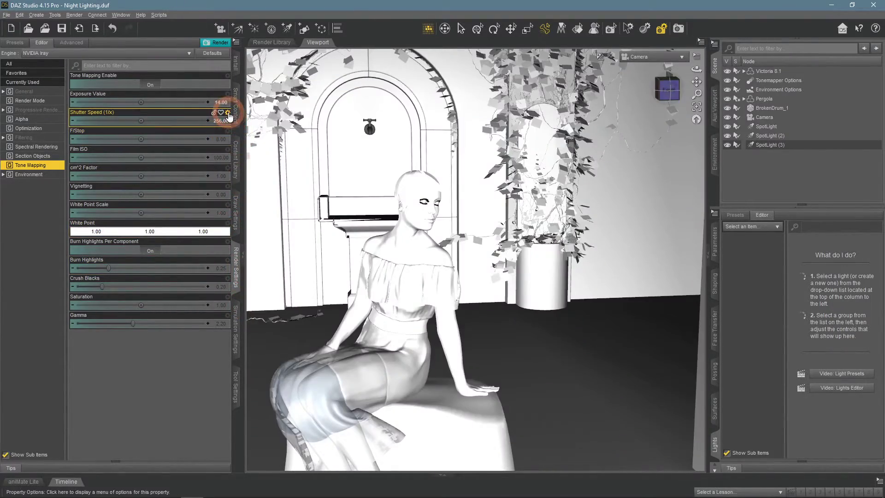
{"action": "left_click", "coordinate": [228, 112]}
{"action": "left_click", "coordinate": [240, 160]}
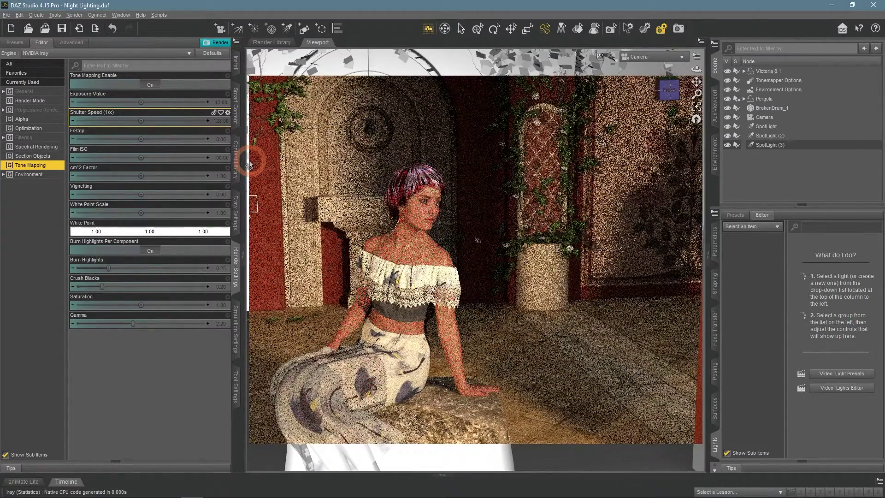
{"action": "left_click", "coordinate": [25, 179]}
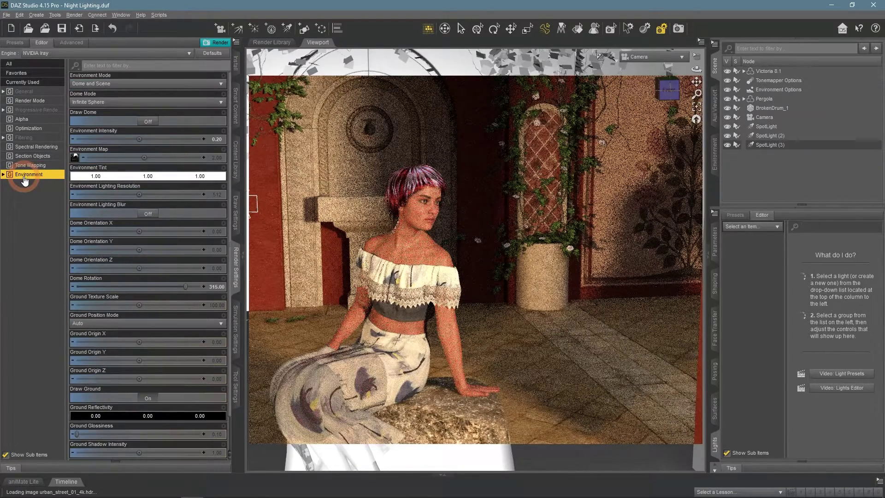
- Set Environment Intensity to 0
{"action": "left_click", "coordinate": [217, 140]}
{"action": "type", "text": "0"}
{"action": "key", "text": "Return"}
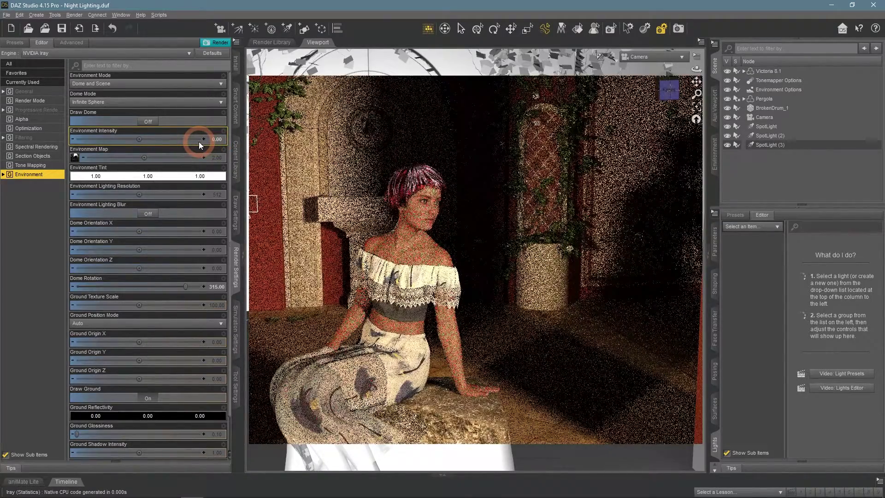
- Hide SpotLight (3) in the Scene pane
{"action": "left_click", "coordinate": [708, 157]}
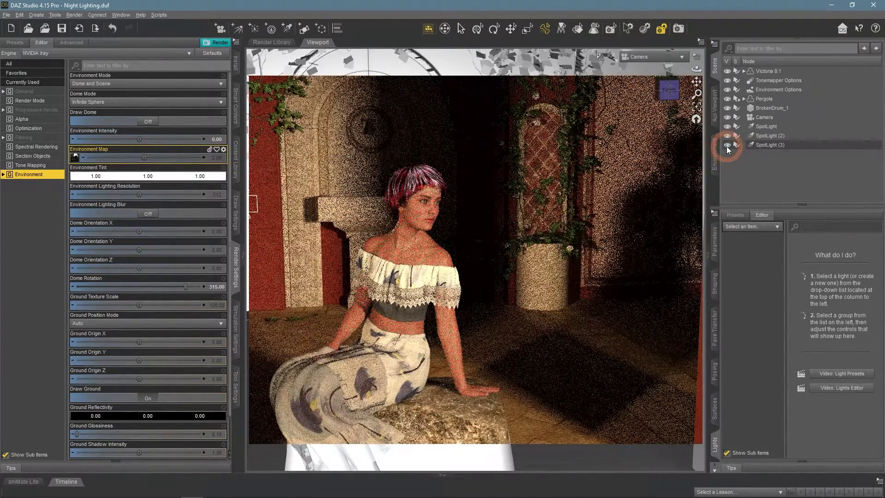
{"action": "left_click", "coordinate": [726, 146]}
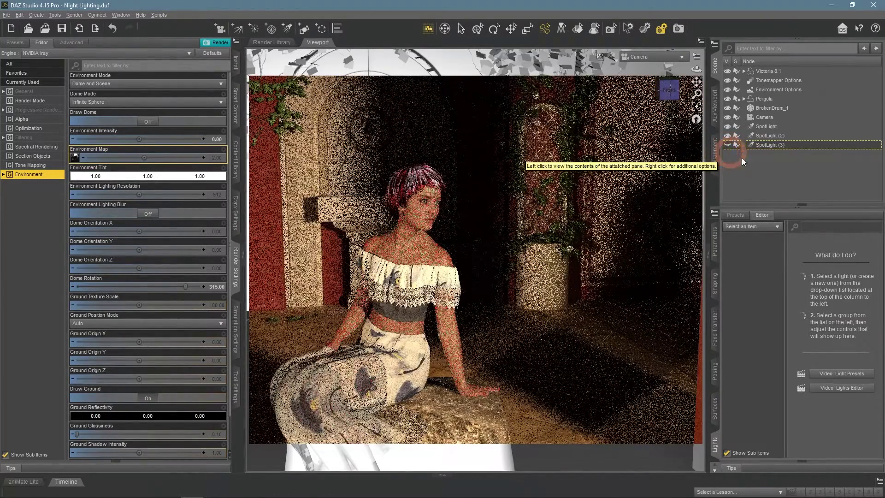
{"action": "left_click", "coordinate": [782, 146]}
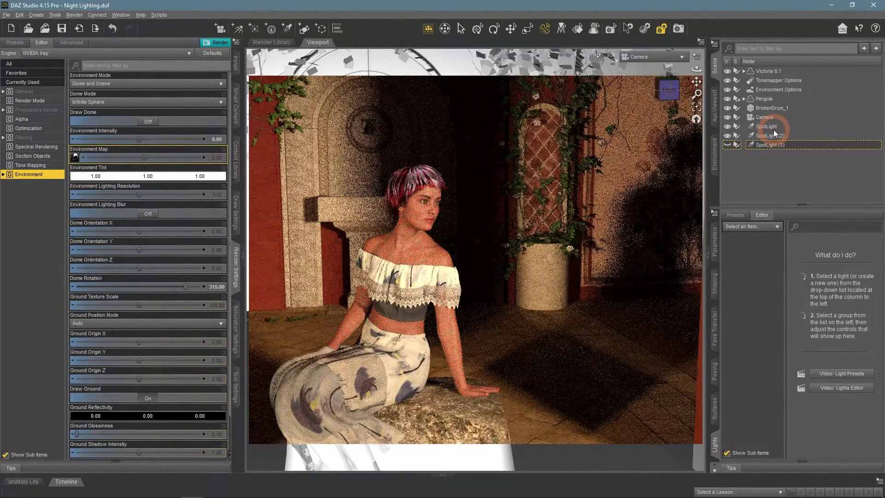
- Switch the viewport to Texture Shaded and look through the first SpotLight
{"action": "left_click", "coordinate": [775, 130]}
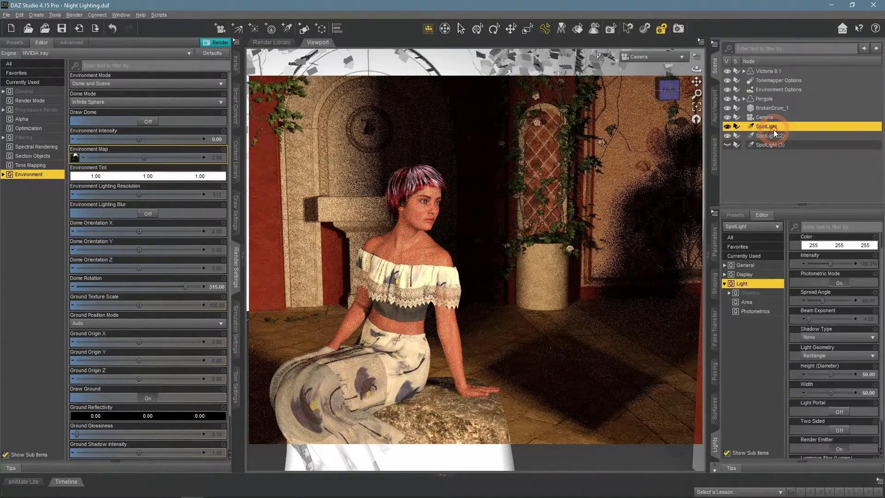
{"action": "left_click", "coordinate": [601, 56]}
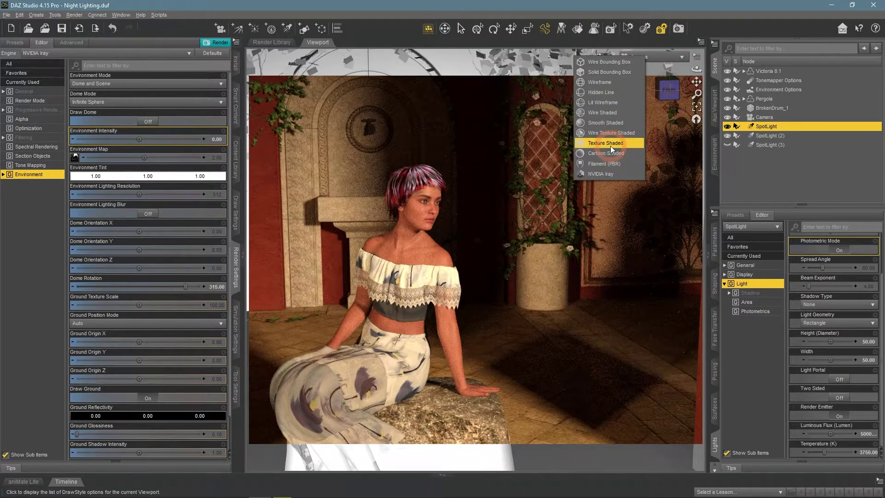
{"action": "left_click", "coordinate": [611, 146]}
{"action": "left_click", "coordinate": [651, 54]}
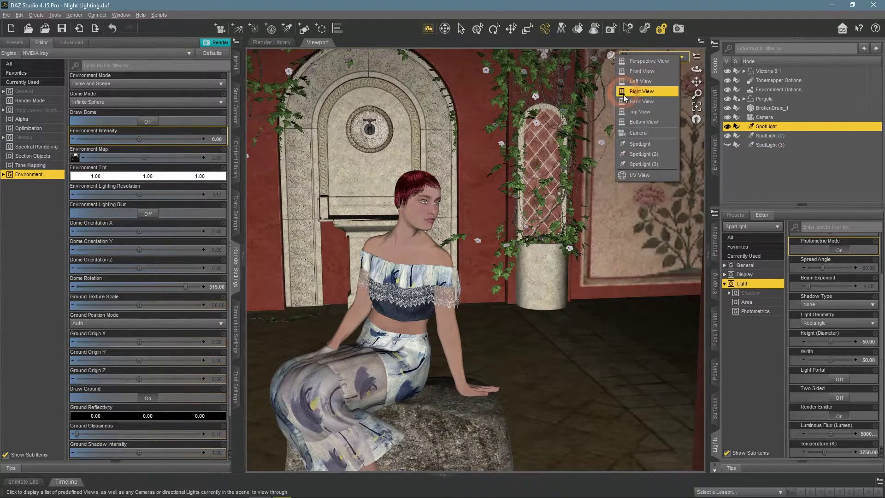
{"action": "left_click", "coordinate": [638, 143]}
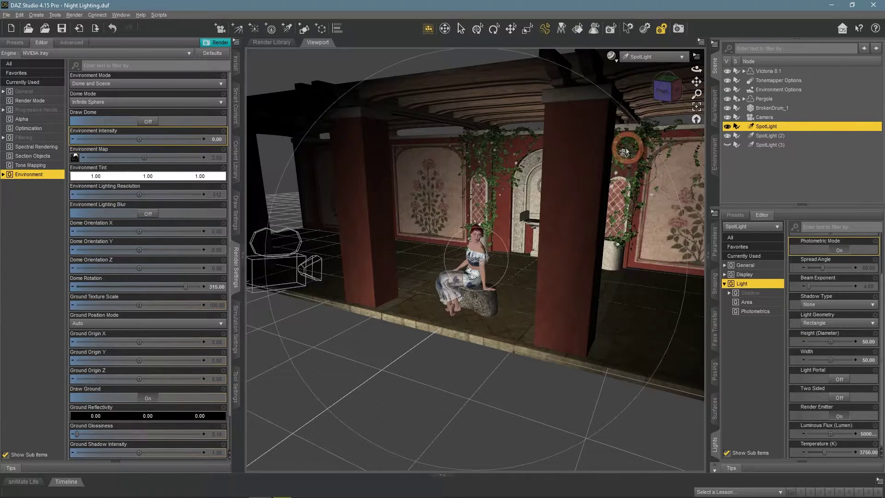
- Set the first SpotLight's height and width to 100 and aim it toward the seated woman
{"action": "left_click", "coordinate": [869, 270]}
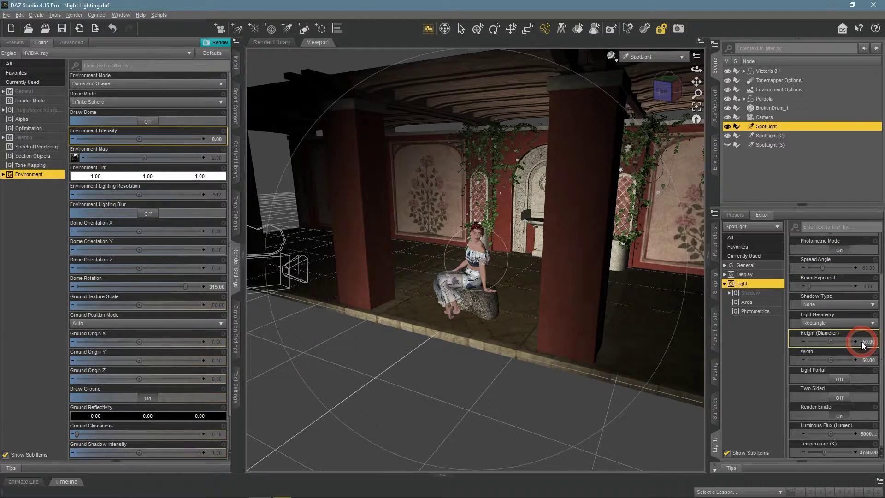
{"action": "left_click", "coordinate": [840, 342]}
{"action": "type", "text": "100"}
{"action": "left_click", "coordinate": [870, 361]}
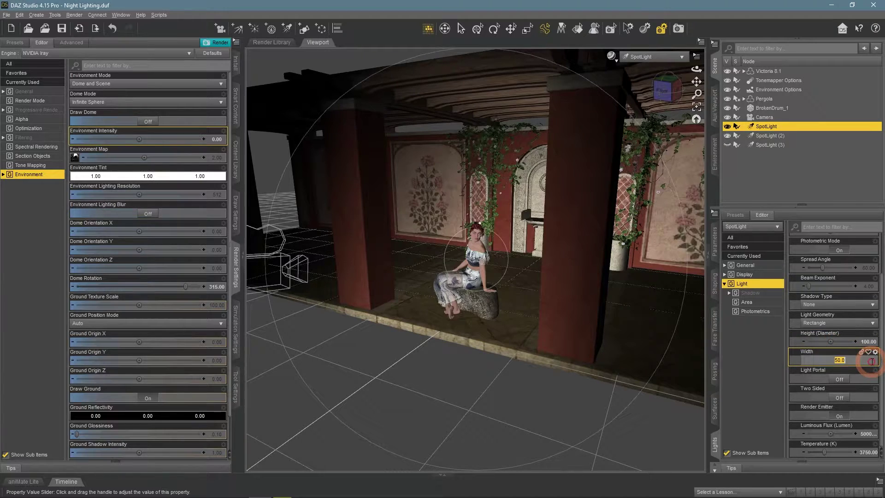
{"action": "left_click", "coordinate": [523, 277]}
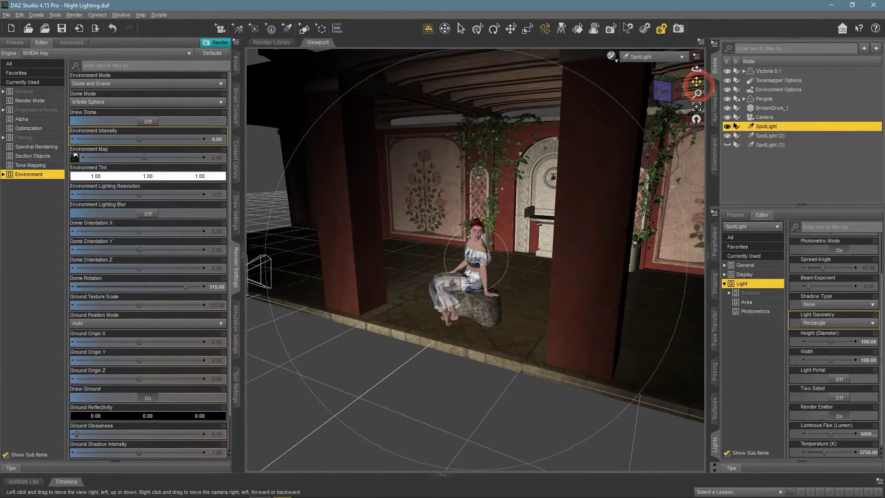
{"action": "left_click_drag", "start_coordinate": [697, 82], "coordinate": [636, 124]}
{"action": "left_click_drag", "start_coordinate": [696, 69], "coordinate": [697, 69]}
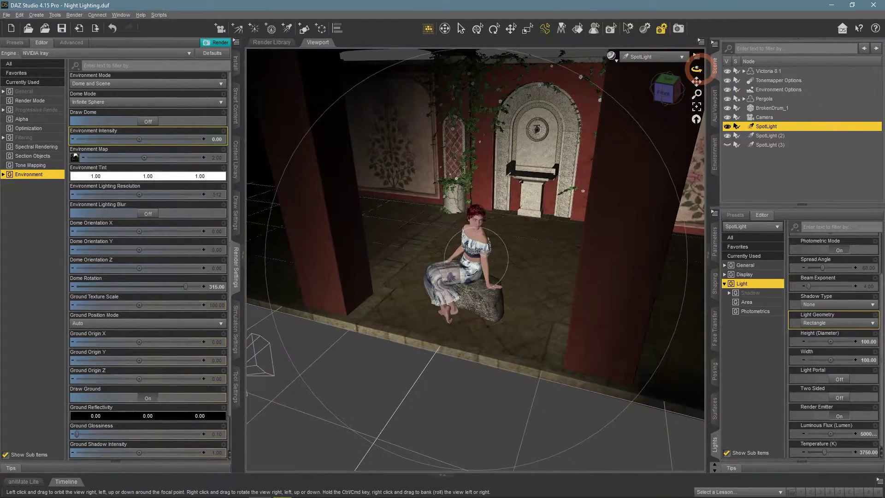
- Check the view through SpotLight (2), then return to the first SpotLight's view
{"action": "left_click", "coordinate": [655, 56]}
{"action": "left_click", "coordinate": [647, 154]}
{"action": "left_click", "coordinate": [770, 136]}
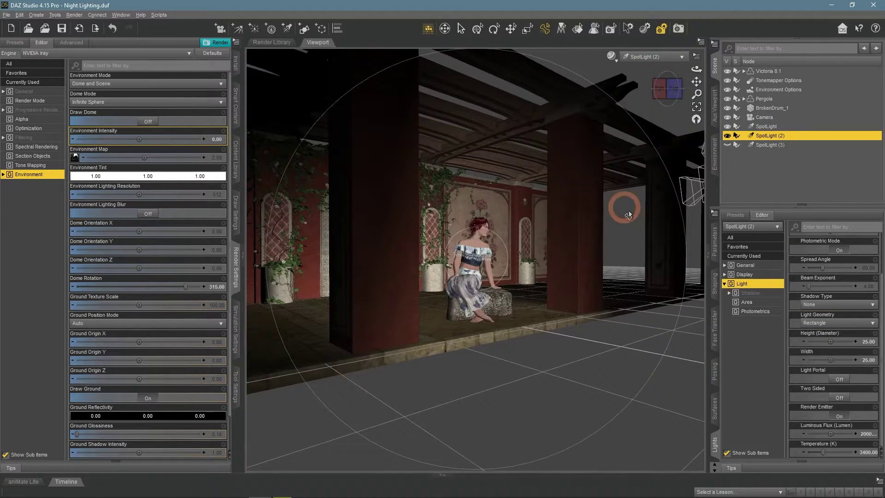
{"action": "left_click", "coordinate": [767, 127]}
{"action": "left_click", "coordinate": [654, 56]}
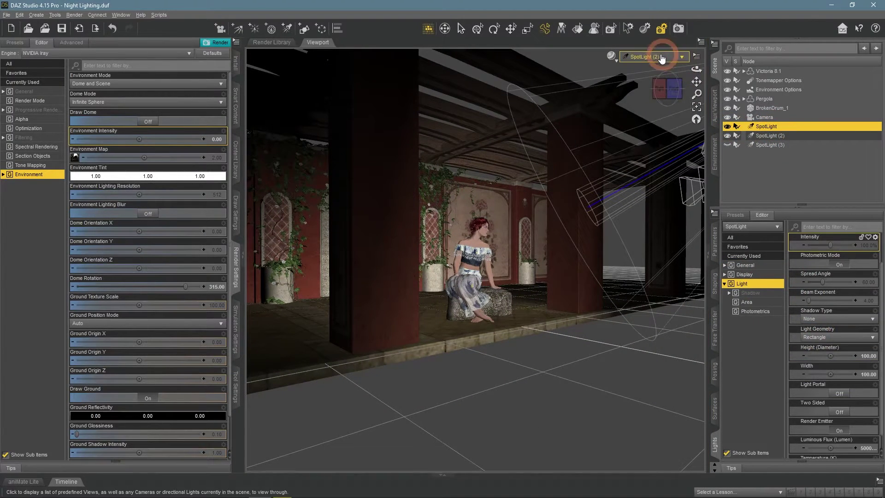
{"action": "left_click", "coordinate": [648, 145]}
- Lower the first SpotLight's luminous flux from 5000 to 2000 lumens
{"action": "scroll", "coordinate": [840, 385], "scroll_direction": "down", "scroll_amount": 1}
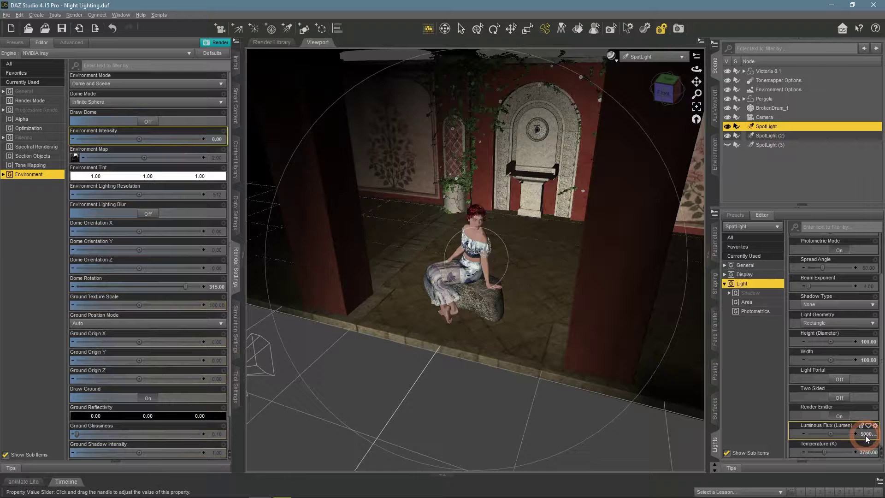
{"action": "left_click", "coordinate": [839, 434]}
{"action": "left_click", "coordinate": [835, 434]}
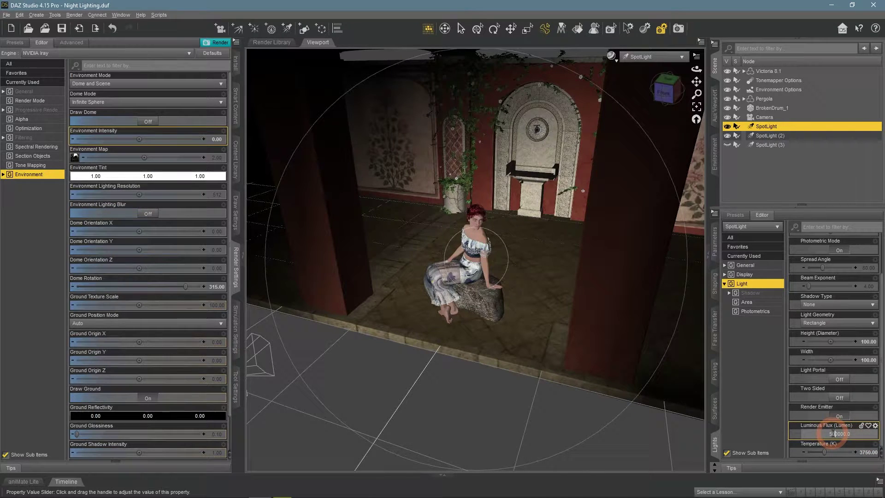
{"action": "left_click", "coordinate": [819, 434]}
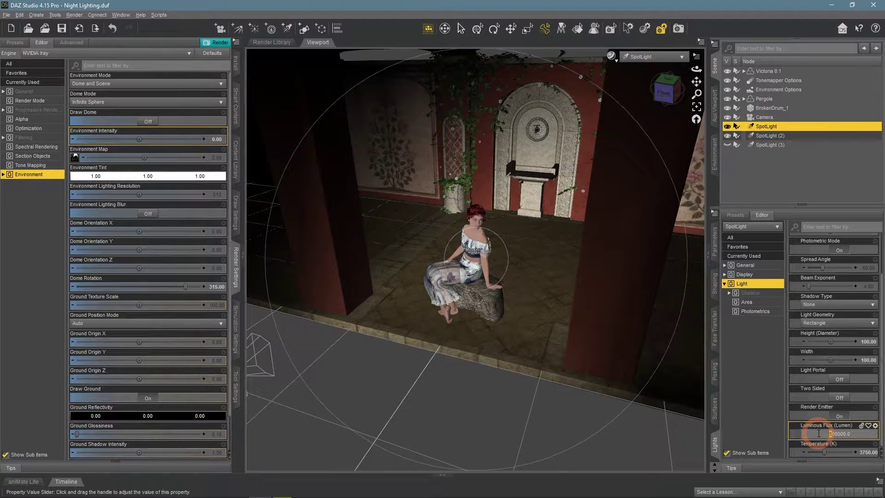
{"action": "type", "text": "2"}
{"action": "key", "text": "Return"}
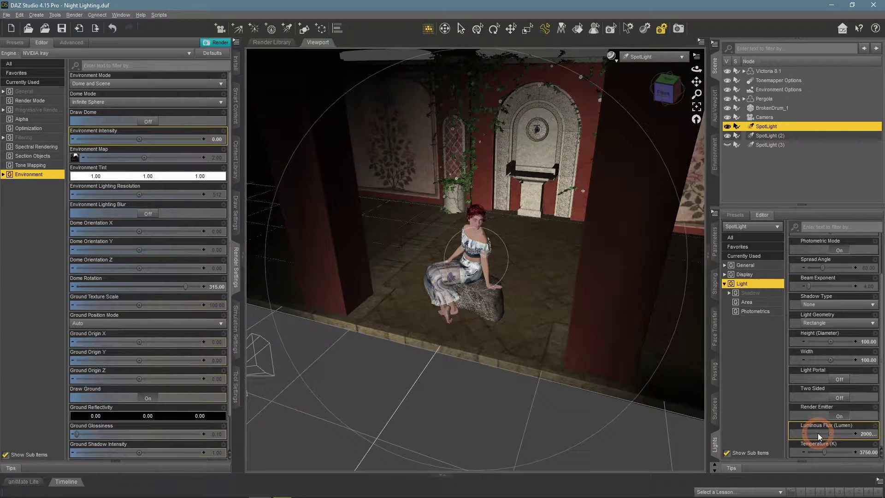
{"action": "left_click", "coordinate": [768, 135]}
- Look through SpotLight (2) and set its height and width to 50
{"action": "left_click", "coordinate": [657, 58]}
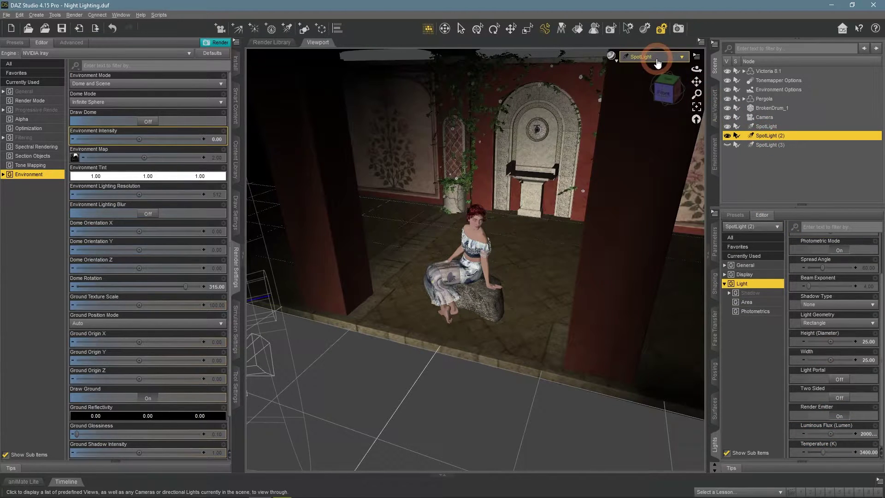
{"action": "left_click", "coordinate": [665, 158]}
{"action": "left_click", "coordinate": [872, 345]}
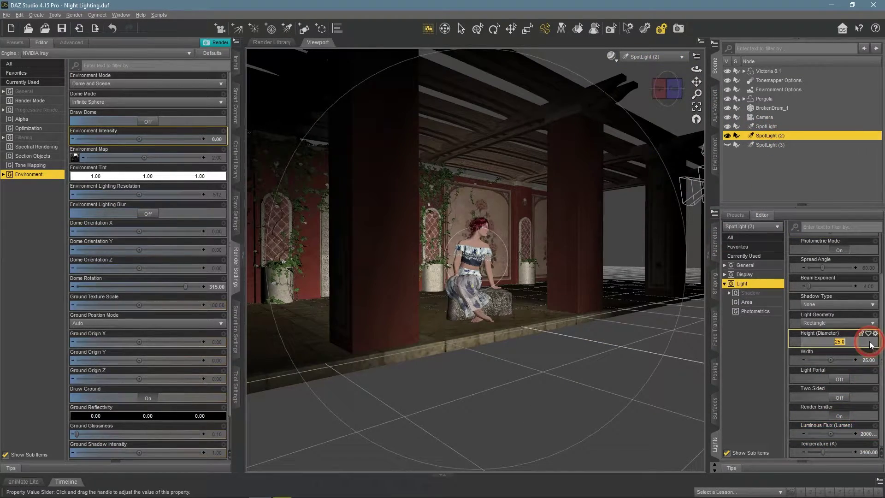
{"action": "type", "text": "50"}
{"action": "key", "text": "Return"}
{"action": "left_click", "coordinate": [869, 360]}
{"action": "type", "text": "50"}
{"action": "key", "text": "Return"}
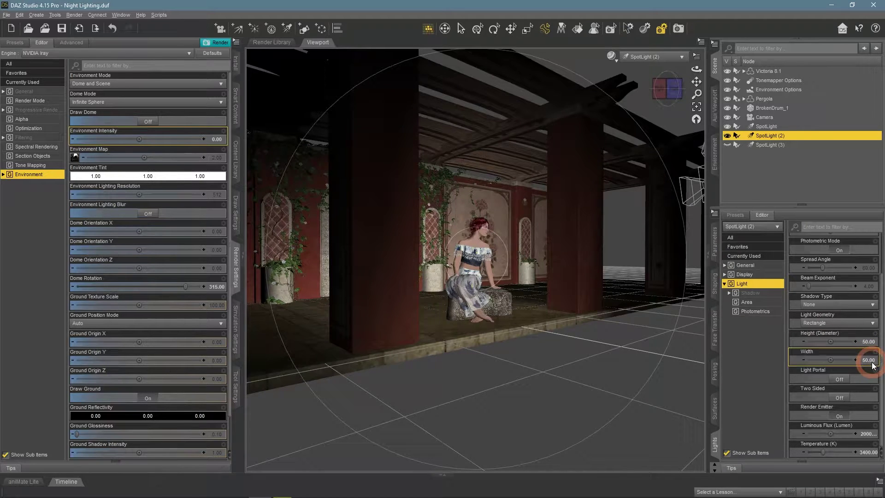
- Give SpotLight (2) a 40° spread angle and 70000 lumens luminous flux
{"action": "left_click_drag", "start_coordinate": [829, 277], "coordinate": [817, 260]}
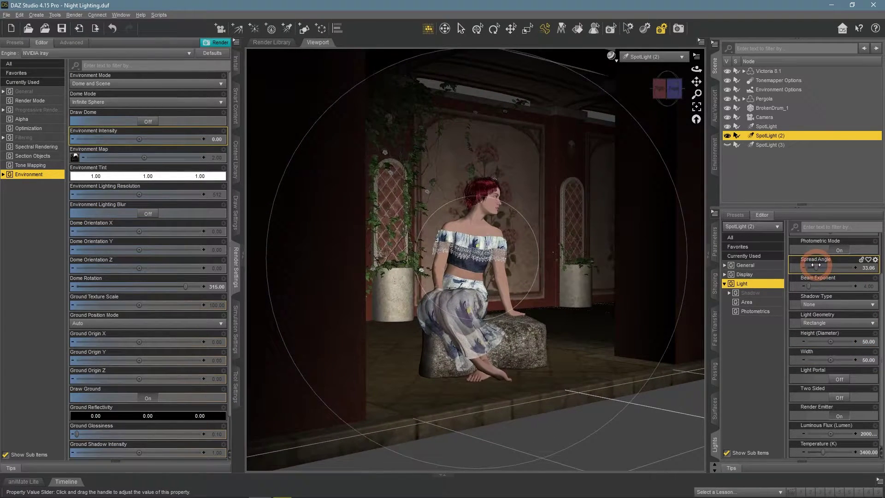
{"action": "left_click", "coordinate": [865, 270]}
{"action": "type", "text": "40"}
{"action": "key", "text": "Return"}
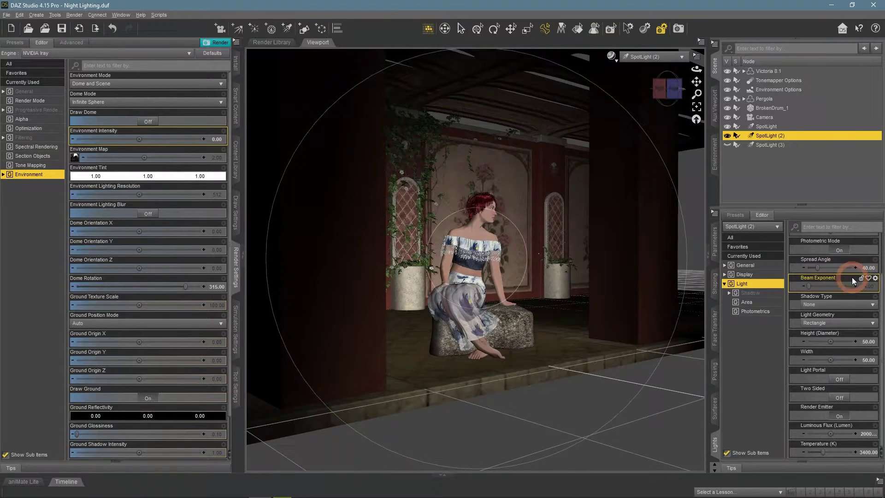
{"action": "left_click", "coordinate": [867, 436]}
{"action": "left_click_drag", "start_coordinate": [836, 434], "coordinate": [812, 435]}
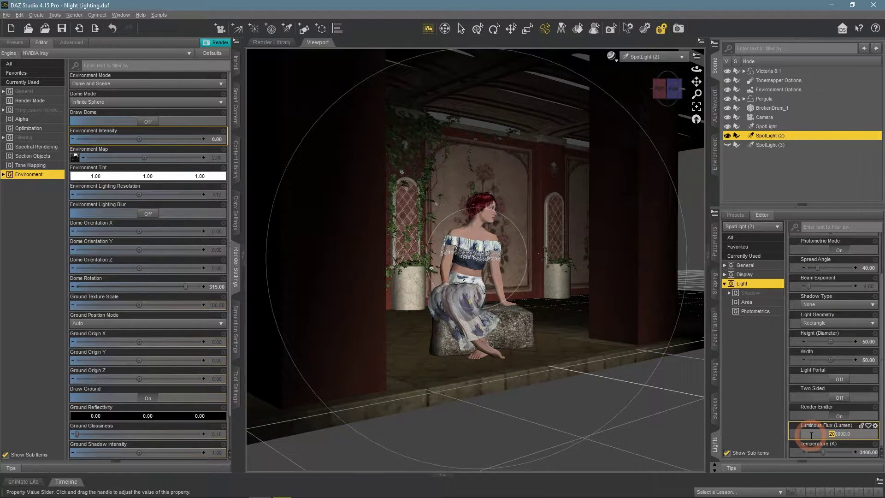
{"action": "key", "text": "Return"}
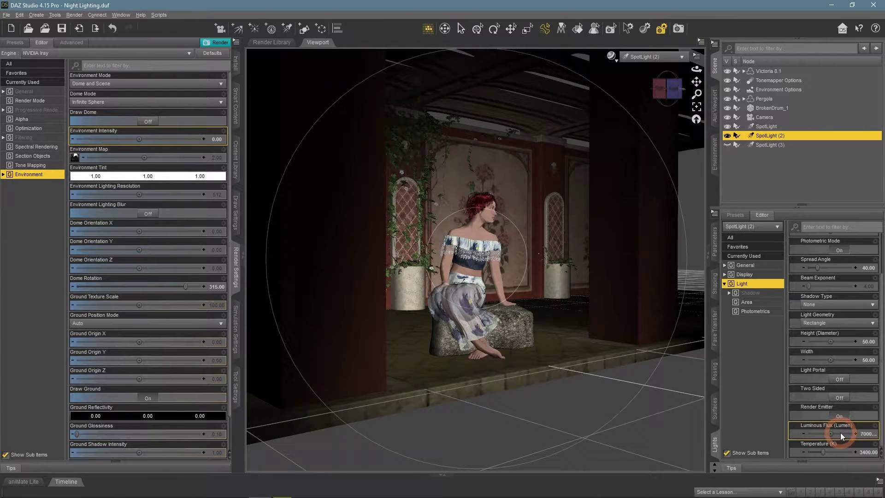
- Return to the Camera view and switch the viewport to the NVIDIA Iray preview
{"action": "left_click", "coordinate": [662, 57]}
{"action": "left_click", "coordinate": [647, 134]}
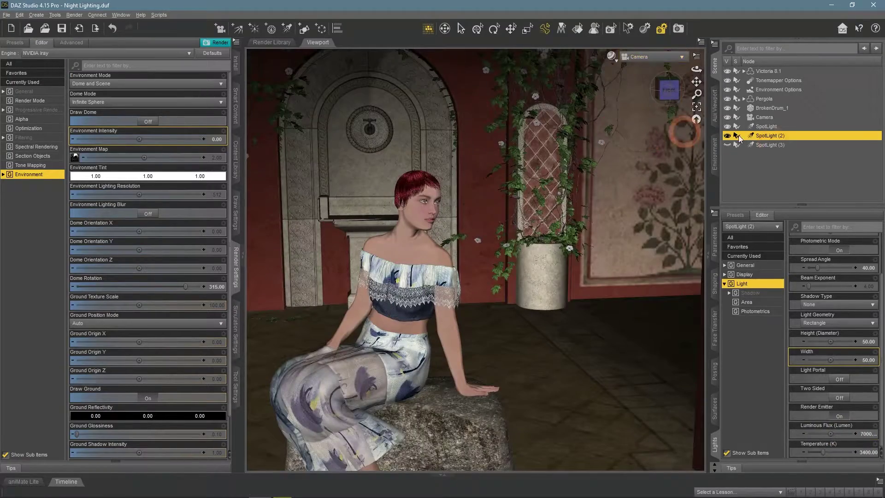
{"action": "left_click", "coordinate": [774, 169]}
{"action": "left_click", "coordinate": [612, 56]}
{"action": "left_click", "coordinate": [608, 176]}
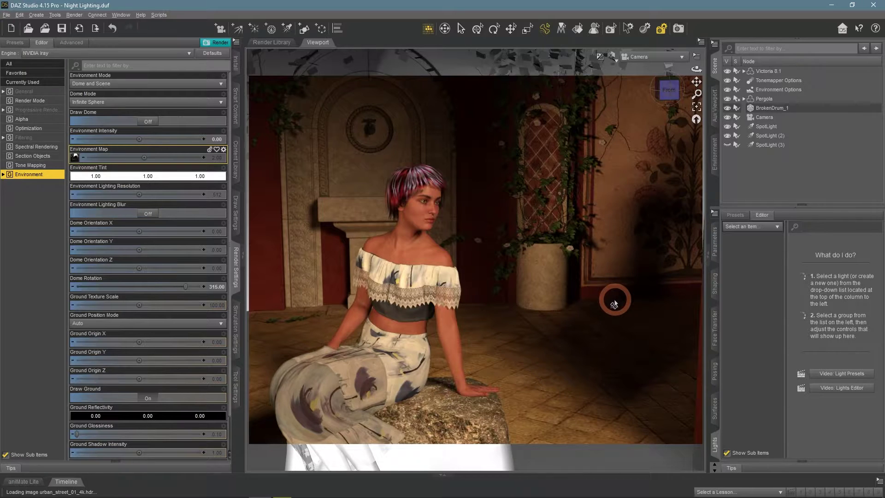
- In Texture Shaded view through the first SpotLight, re-aim it and narrow its spread angle to 55.10
{"action": "left_click", "coordinate": [767, 127]}
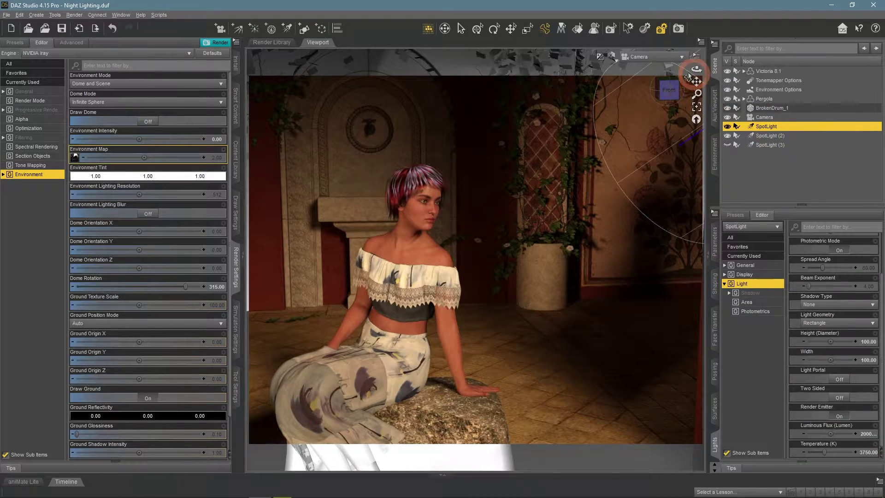
{"action": "left_click", "coordinate": [612, 57]}
{"action": "left_click", "coordinate": [608, 140]}
{"action": "left_click", "coordinate": [636, 57]}
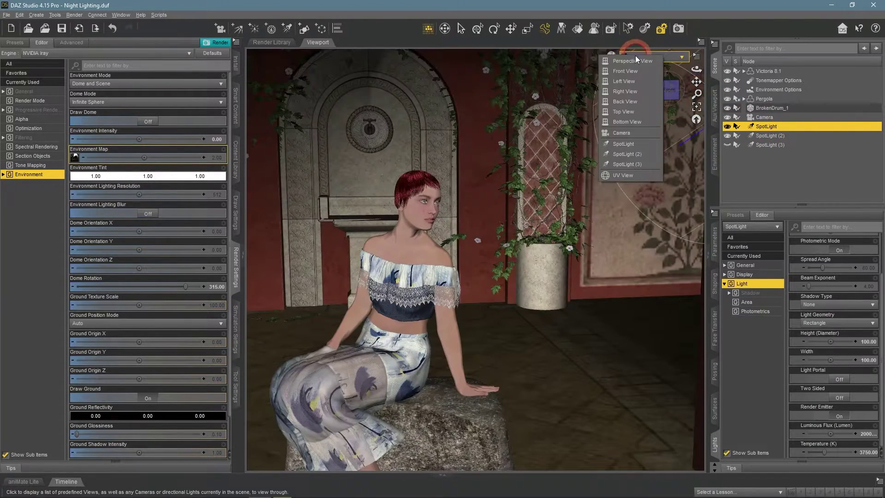
{"action": "left_click", "coordinate": [638, 154]}
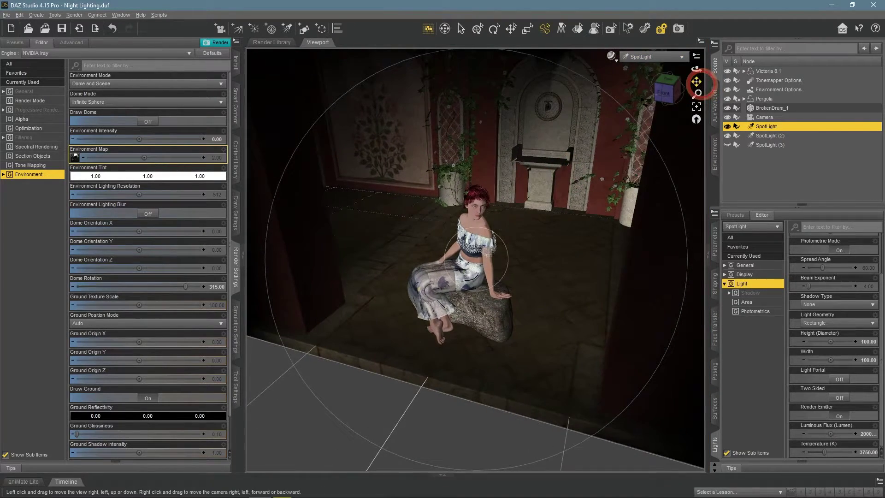
{"action": "mouse_move", "coordinate": [695, 79]}
{"action": "left_mouse_down"}
{"action": "mouse_move", "coordinate": [682, 62]}
{"action": "mouse_move", "coordinate": [696, 79]}
{"action": "left_mouse_up"}
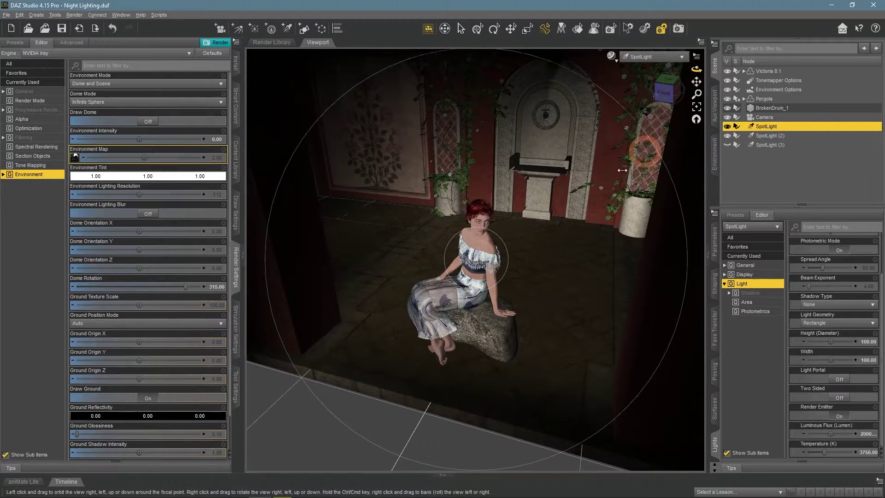
{"action": "left_click_drag", "start_coordinate": [822, 268], "coordinate": [820, 267]}
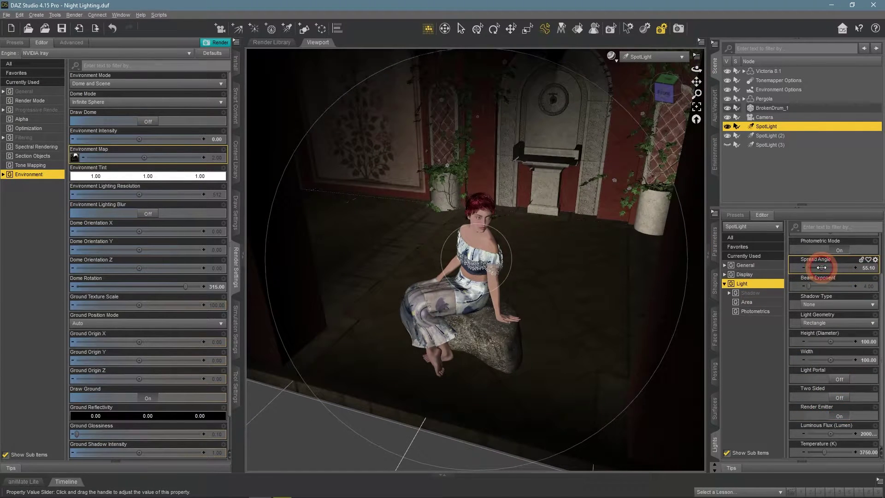
- Check SpotLight (2)'s coverage through its view, then return to the Camera view
{"action": "left_click", "coordinate": [652, 56]}
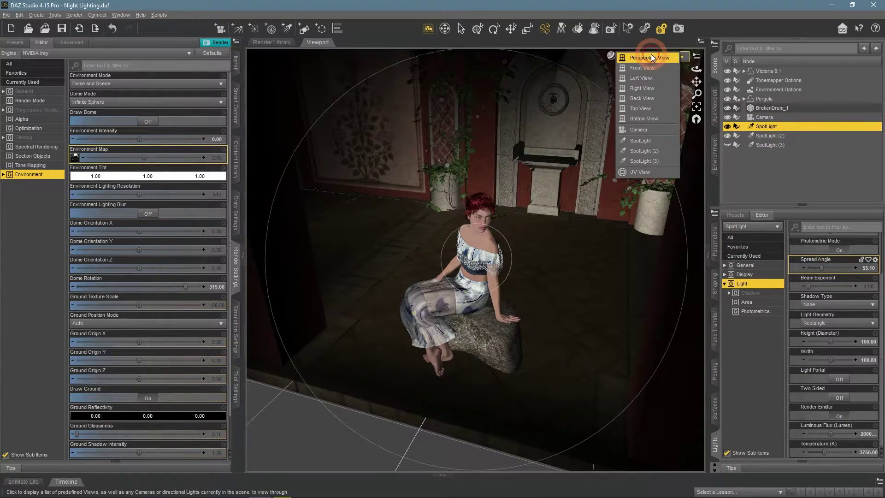
{"action": "left_click", "coordinate": [653, 152]}
{"action": "left_click", "coordinate": [770, 136]}
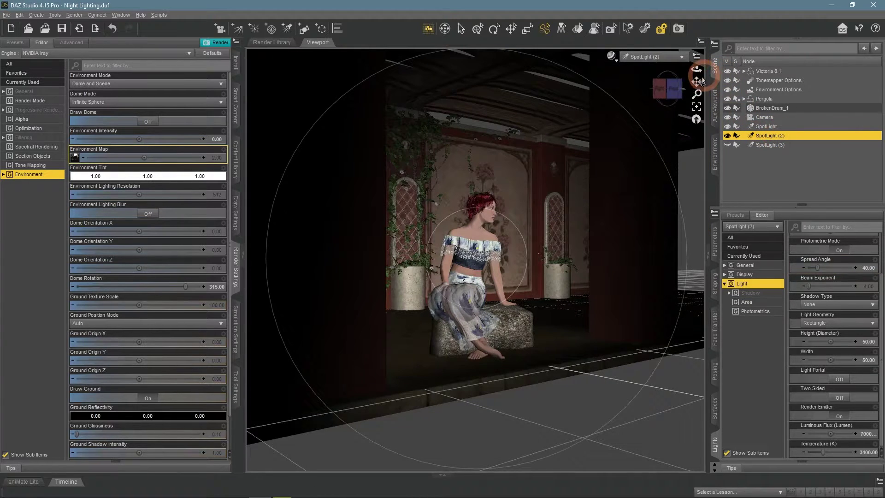
{"action": "left_click_drag", "start_coordinate": [697, 81], "coordinate": [722, 186]}
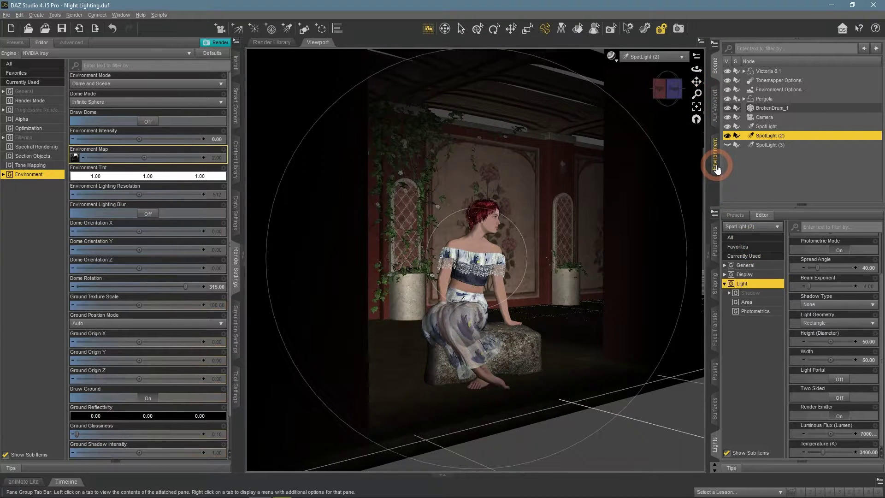
{"action": "left_click", "coordinate": [633, 64]}
{"action": "left_click", "coordinate": [646, 136]}
- Raise the first SpotLight's luminous flux to 100000 and preview the lighting in Iray
{"action": "left_click", "coordinate": [767, 126]}
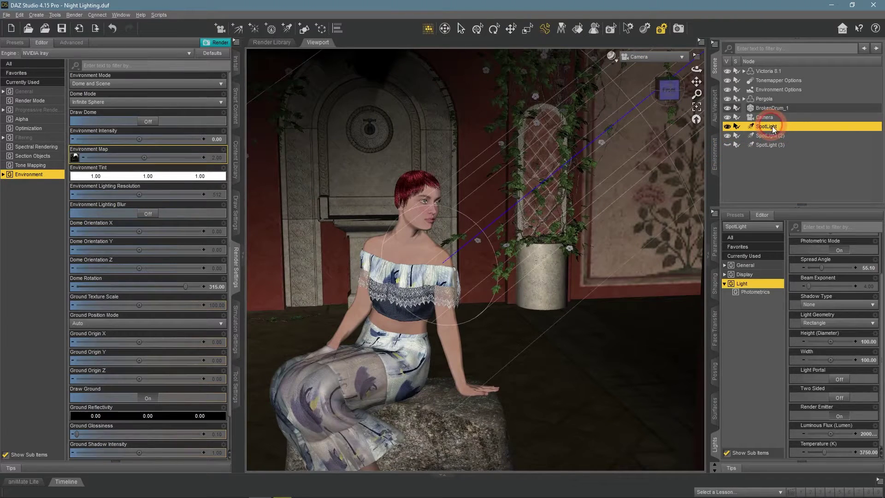
{"action": "left_click", "coordinate": [839, 434]}
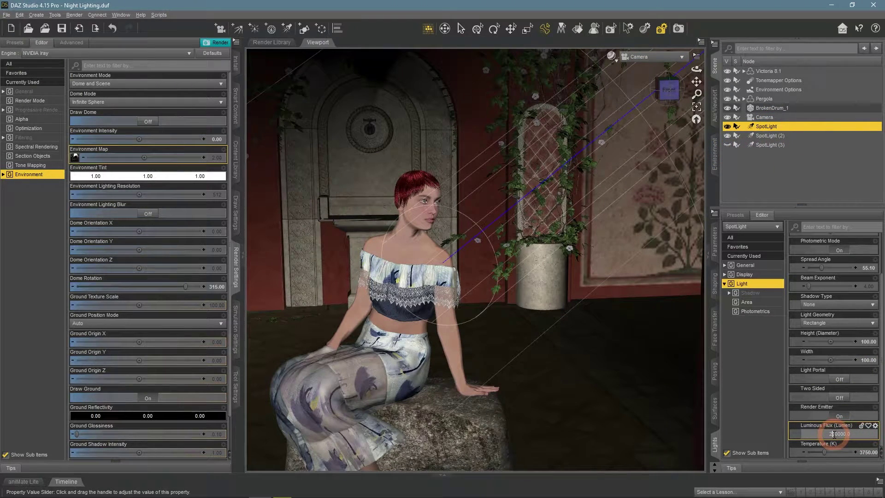
{"action": "type", "text": "100000"}
{"action": "key", "text": "Return"}
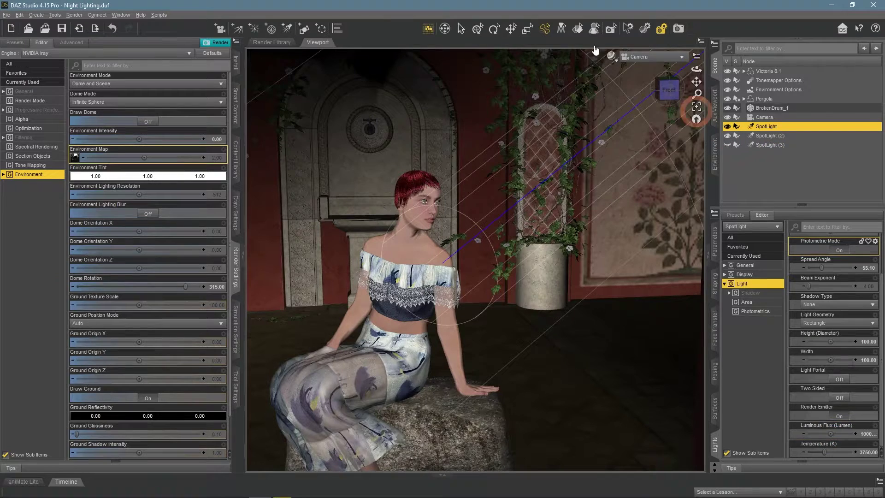
{"action": "left_click", "coordinate": [612, 56]}
{"action": "left_click", "coordinate": [621, 178]}
{"action": "left_click", "coordinate": [770, 136]}
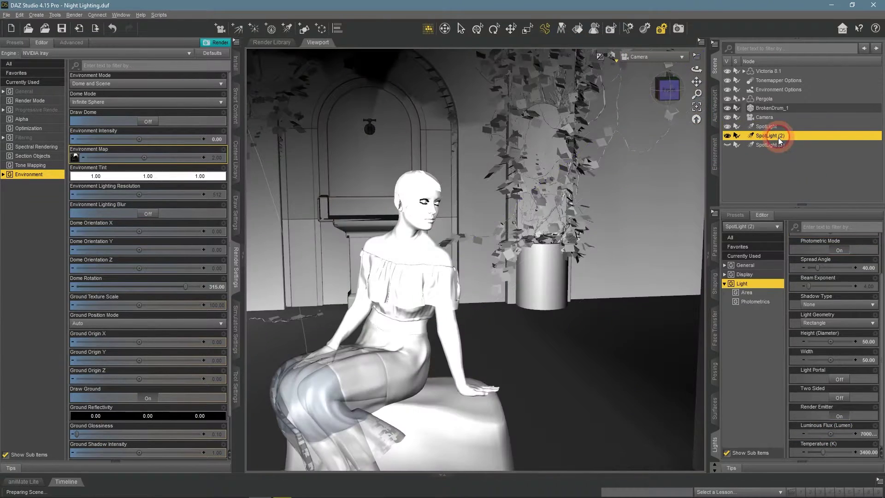
{"action": "left_click", "coordinate": [826, 434]}
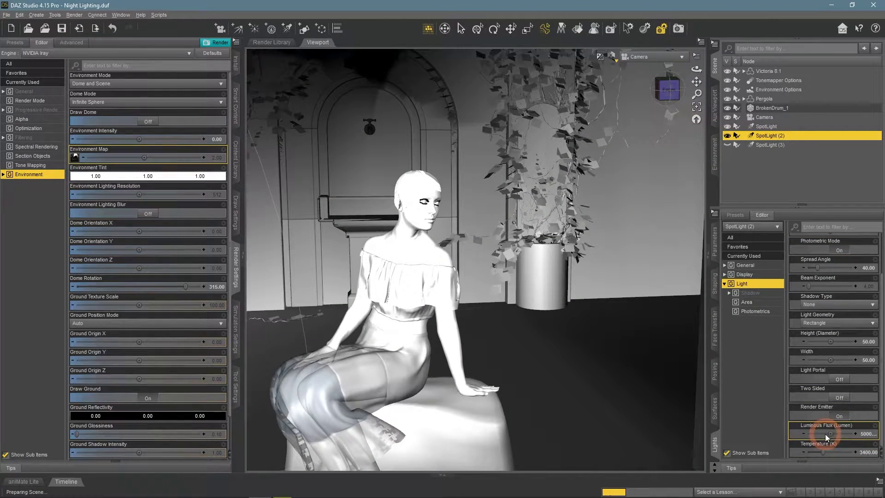
{"action": "left_click", "coordinate": [802, 168]}
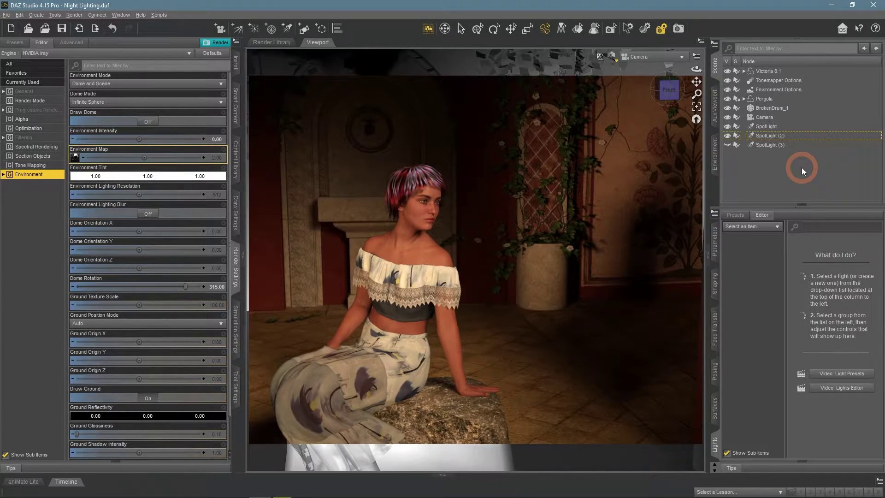
- Set SpotLight's temperature to 7000 K and SpotLight (2)'s to 6500 K
{"action": "left_click", "coordinate": [768, 127]}
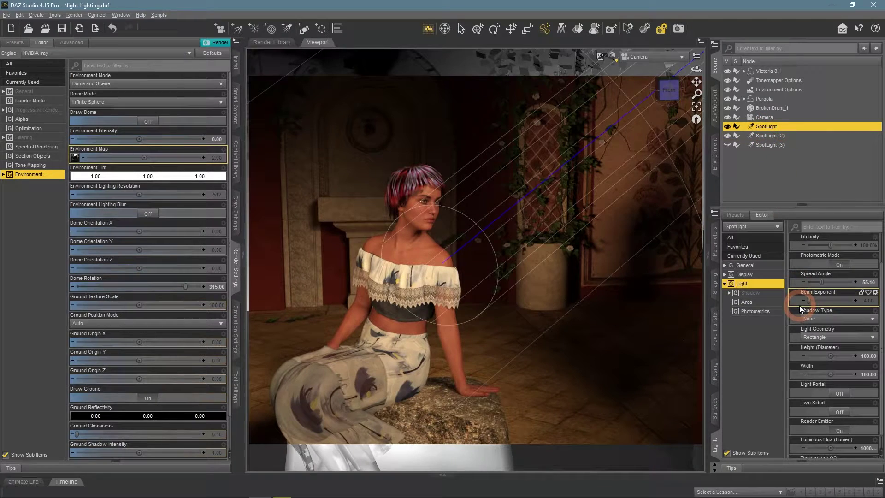
{"action": "scroll", "coordinate": [804, 322], "scroll_direction": "down", "scroll_amount": 3}
{"action": "left_click", "coordinate": [868, 453]}
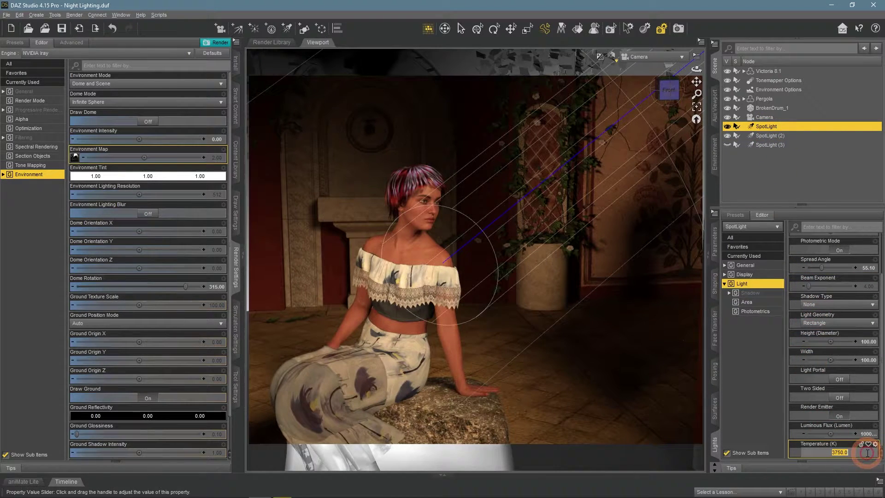
{"action": "key", "text": "Return"}
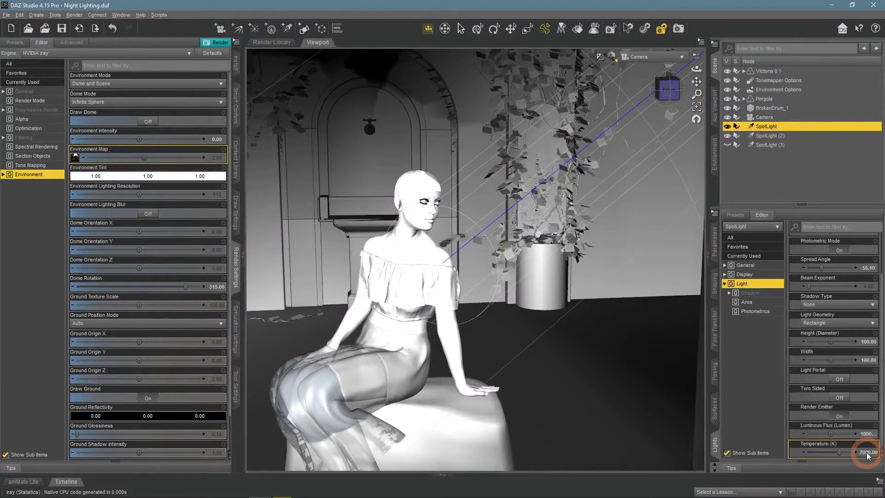
{"action": "left_click", "coordinate": [769, 135]}
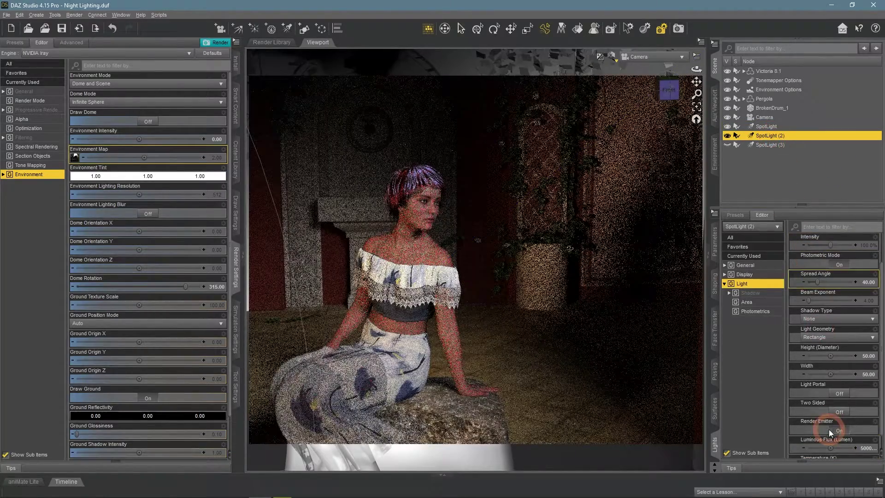
{"action": "scroll", "coordinate": [830, 424], "scroll_direction": "down", "scroll_amount": 1}
{"action": "left_click", "coordinate": [866, 454]}
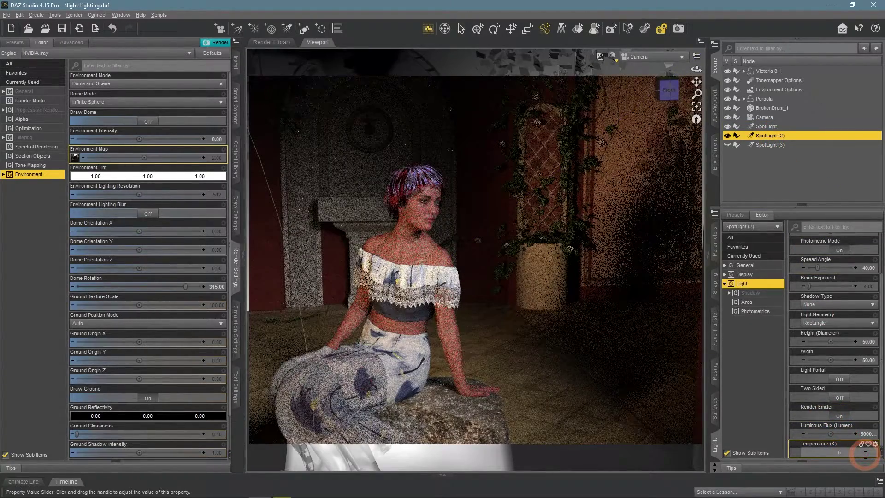
{"action": "type", "text": "6500"}
{"action": "key", "text": "Return"}
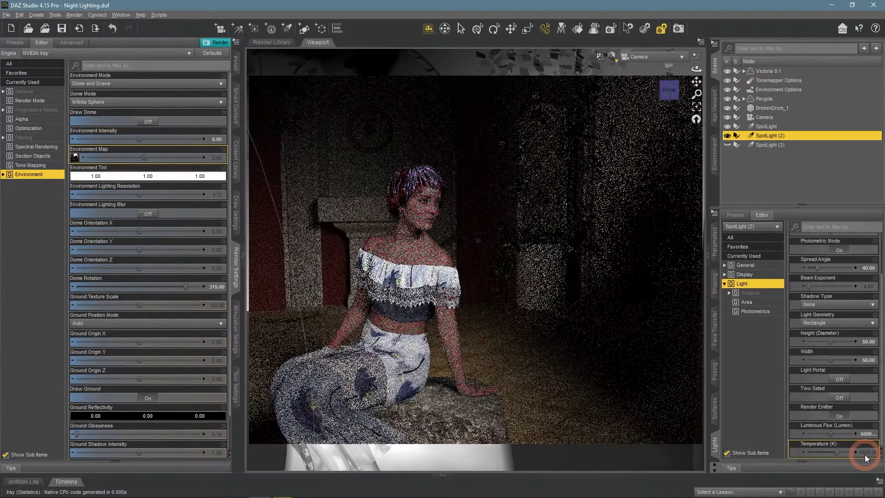
- Tint SpotLight (2) pale cyan and SpotLight light blue, then show Tone Mapping settings
{"action": "scroll", "coordinate": [858, 415], "scroll_direction": "up", "scroll_amount": 3}
{"action": "left_click", "coordinate": [830, 264]}
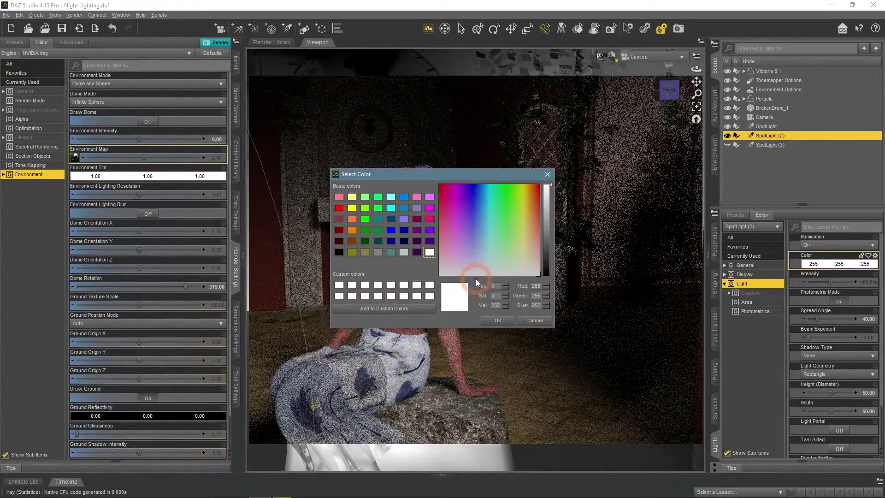
{"action": "left_click", "coordinate": [485, 263]}
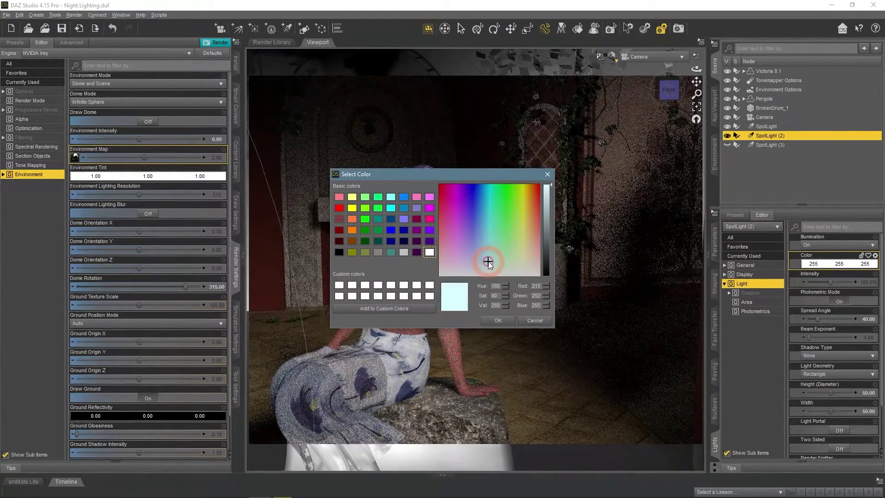
{"action": "left_click", "coordinate": [496, 318]}
{"action": "left_click", "coordinate": [767, 126]}
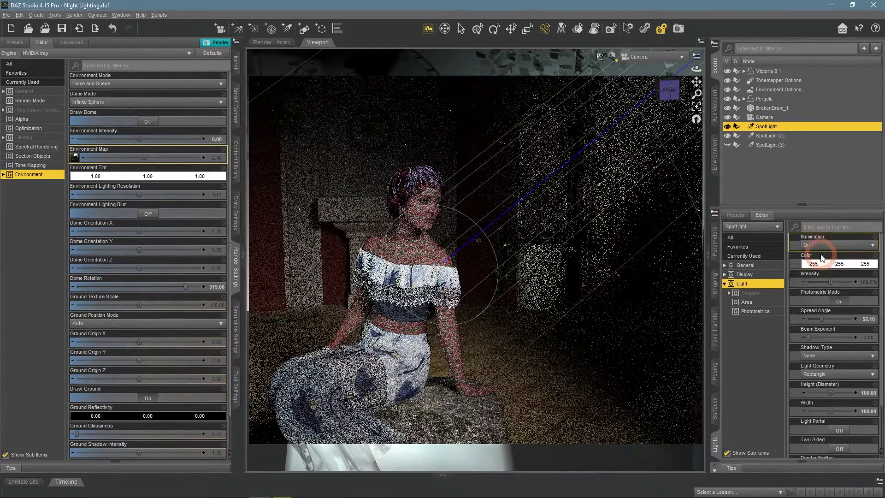
{"action": "left_click", "coordinate": [814, 264]}
{"action": "left_click_drag", "start_coordinate": [474, 258], "coordinate": [481, 262]}
{"action": "left_click", "coordinate": [495, 320]}
{"action": "left_click", "coordinate": [765, 184]}
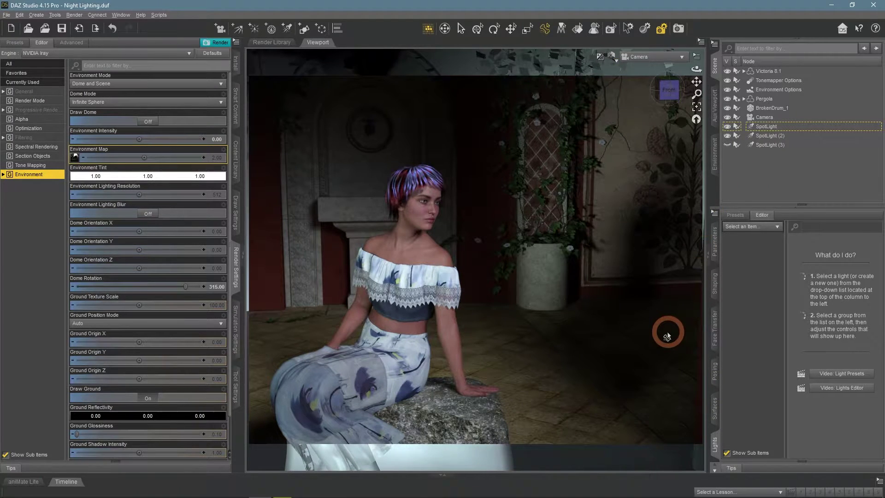
{"action": "left_click", "coordinate": [76, 148]}
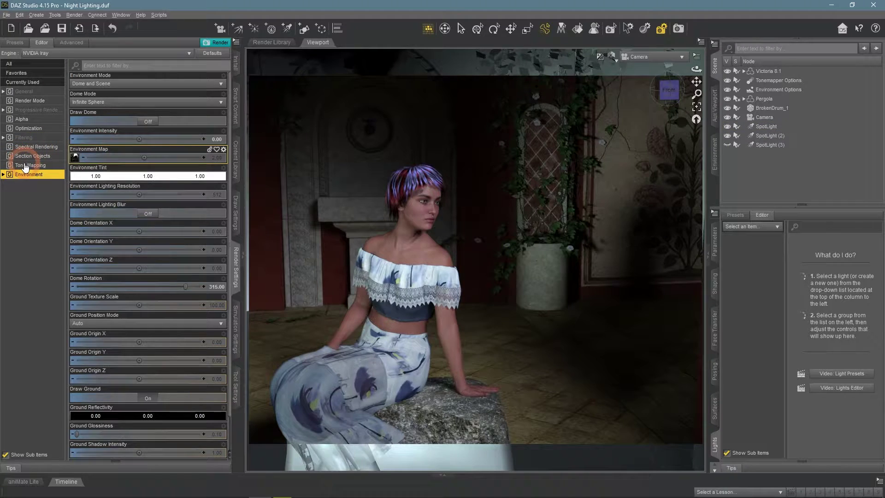
{"action": "left_click", "coordinate": [25, 166]}
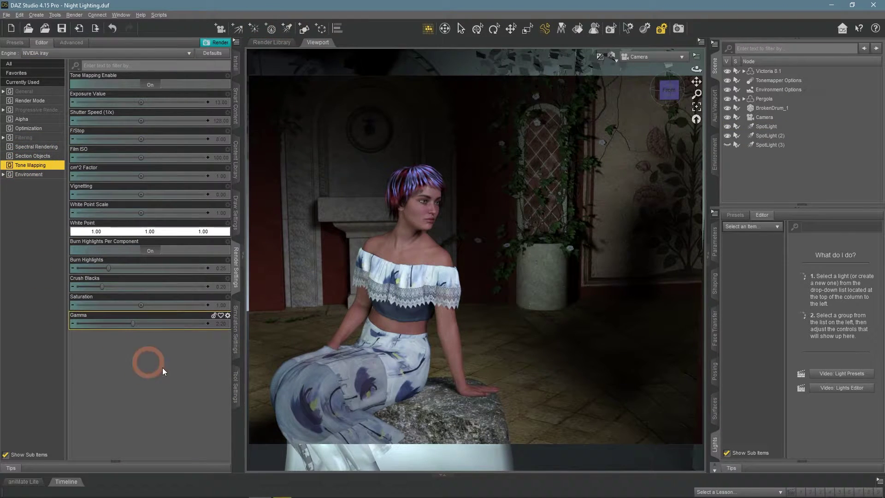
- Make SpotLight (3) visible and set its luminous flux to 1200 lumens
{"action": "left_click", "coordinate": [765, 145]}
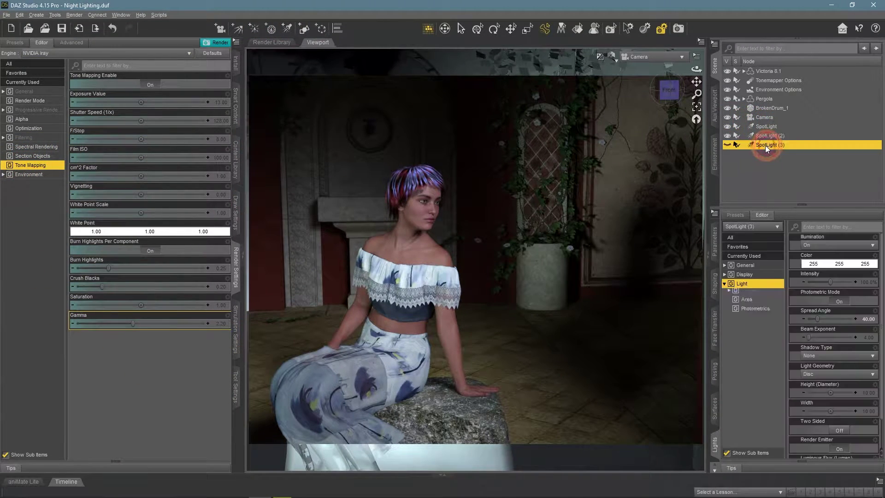
{"action": "left_click", "coordinate": [728, 145]}
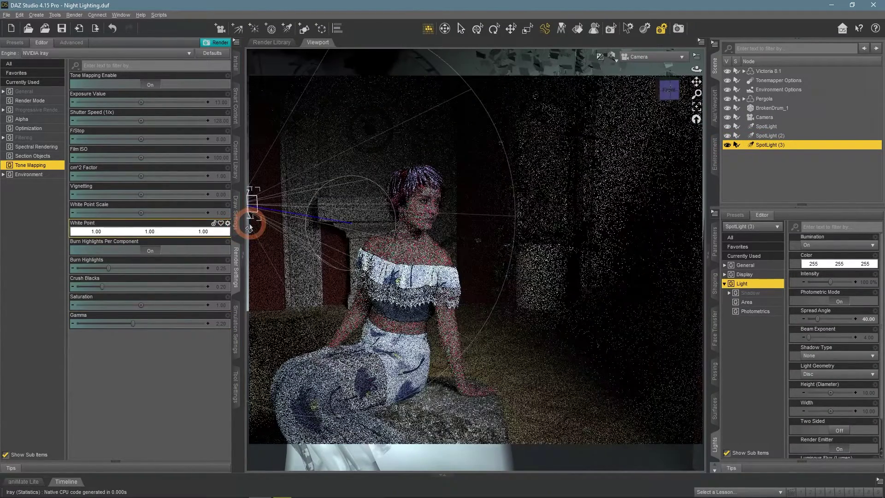
{"action": "scroll", "coordinate": [821, 369], "scroll_direction": "down", "scroll_amount": 2}
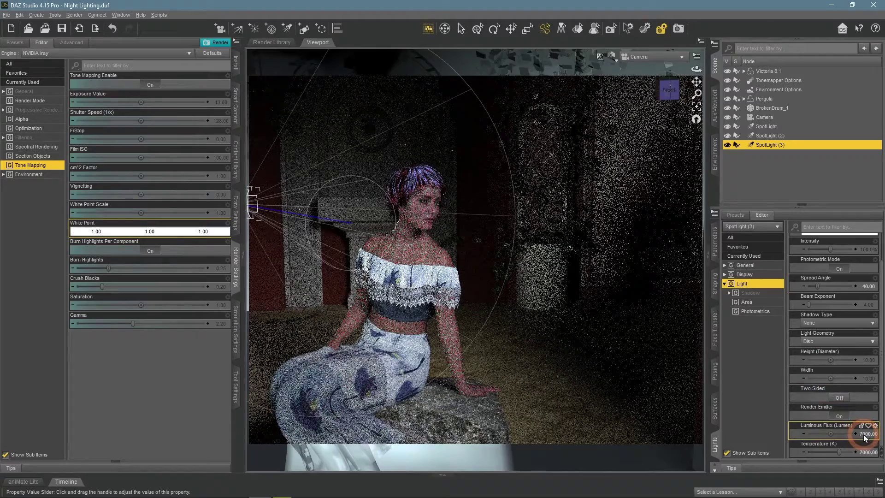
{"action": "left_click", "coordinate": [849, 434]}
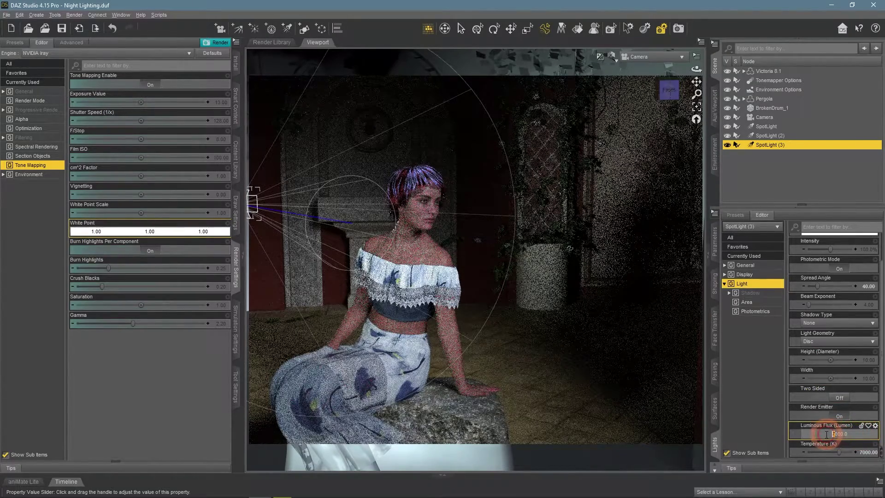
{"action": "left_click", "coordinate": [811, 435]}
{"action": "type", "text": "1200"}
{"action": "key", "text": "Return"}
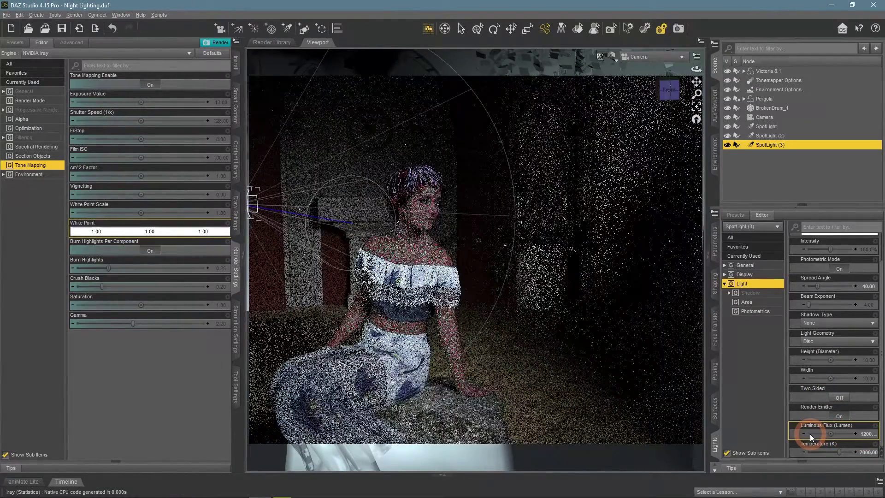
{"action": "scroll", "coordinate": [812, 399], "scroll_direction": "up", "scroll_amount": 1}
{"action": "left_click", "coordinate": [801, 179]}
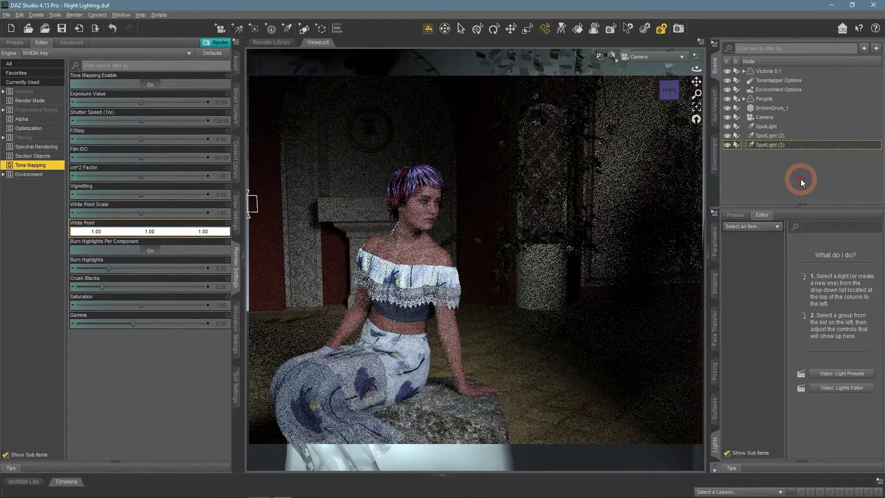
- Cut the main SpotLight's luminous flux from 100000 to 50000 and review SpotLight (2)'s flux
{"action": "left_click", "coordinate": [786, 127]}
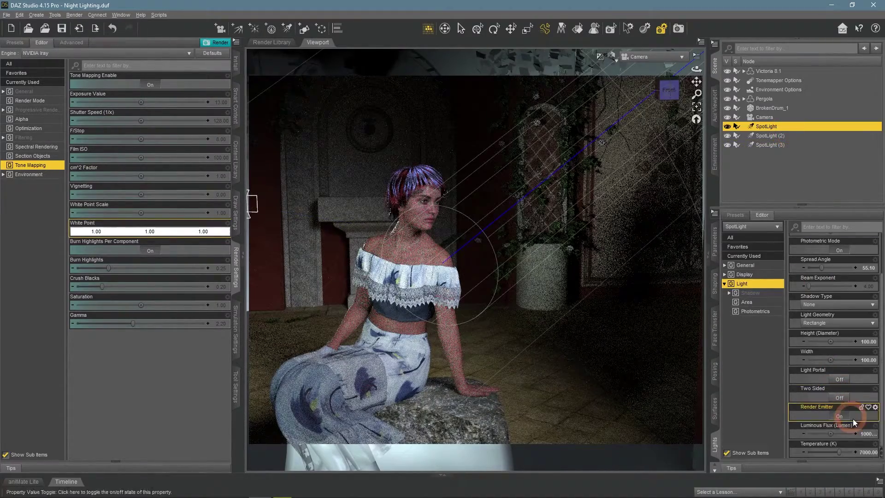
{"action": "left_click_drag", "start_coordinate": [836, 433], "coordinate": [800, 436]}
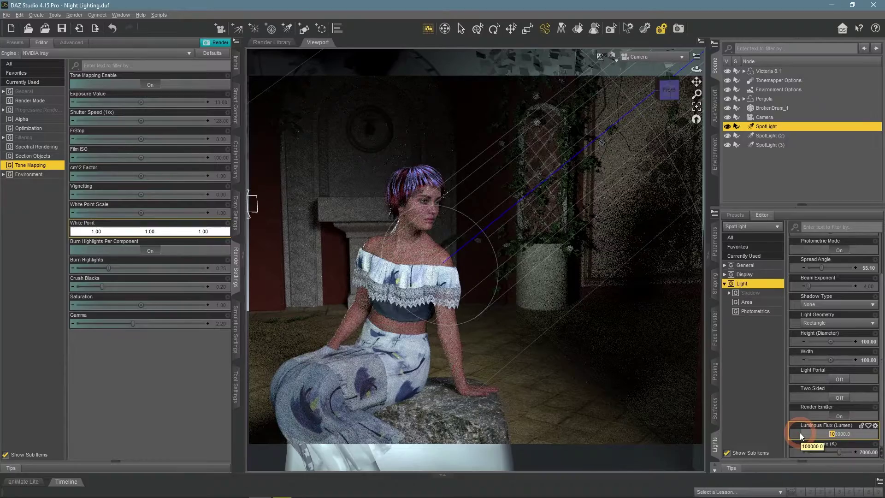
{"action": "type", "text": "5"}
{"action": "key", "text": "Return"}
{"action": "left_click", "coordinate": [795, 135]}
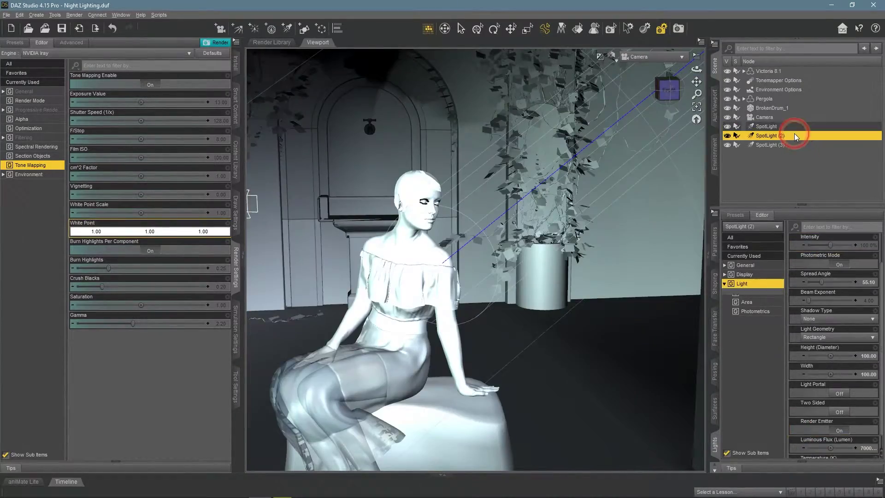
{"action": "left_click_drag", "start_coordinate": [853, 436], "coordinate": [819, 436]}
{"action": "left_click", "coordinate": [817, 172]}
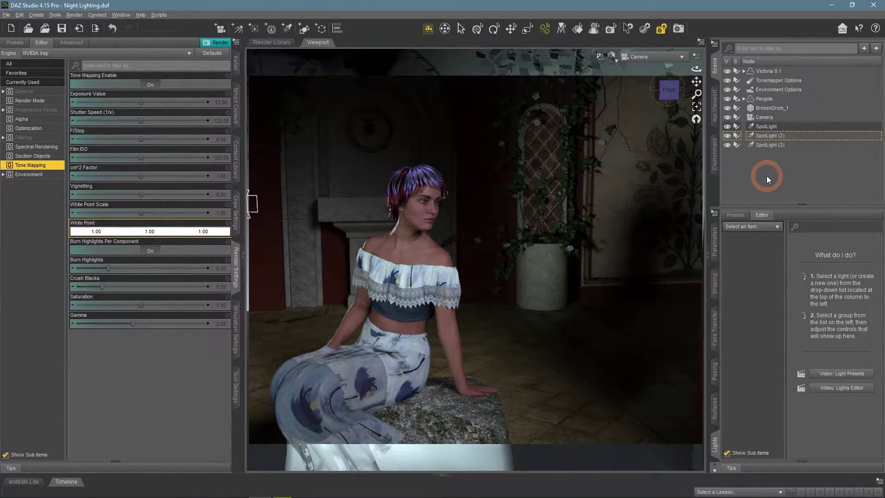
- Switch the viewport back to Texture Shaded and show the Environment render settings
{"action": "left_click", "coordinate": [612, 56]}
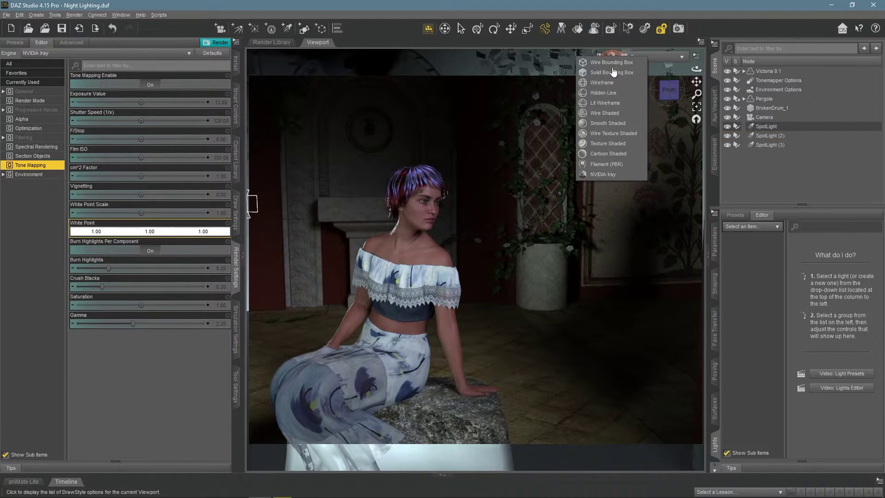
{"action": "left_click", "coordinate": [621, 144]}
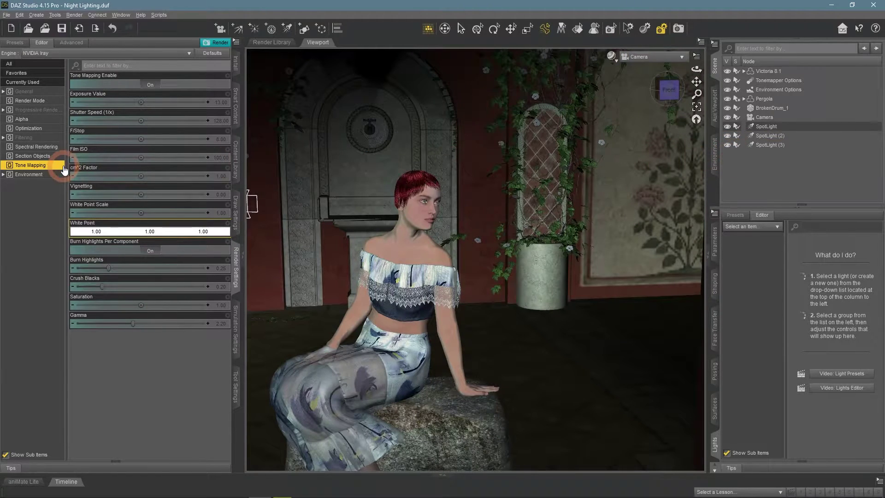
{"action": "left_click", "coordinate": [33, 176]}
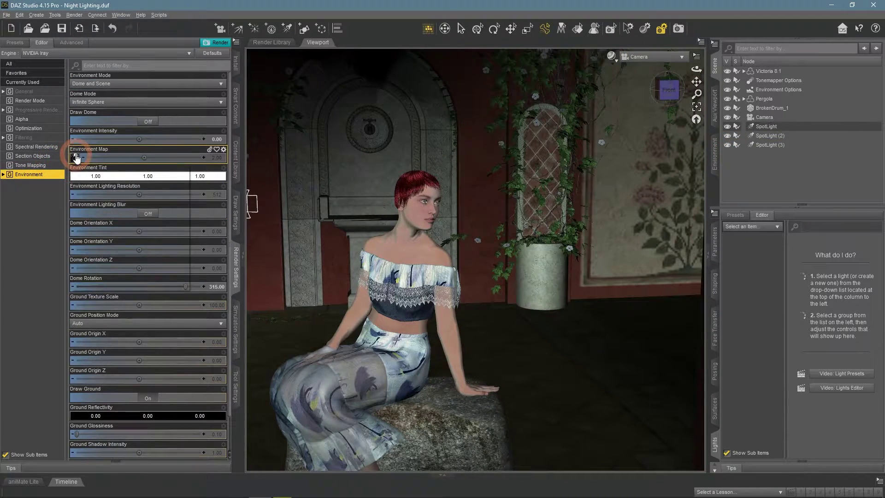
{"action": "mouse_move", "coordinate": [79, 159]}
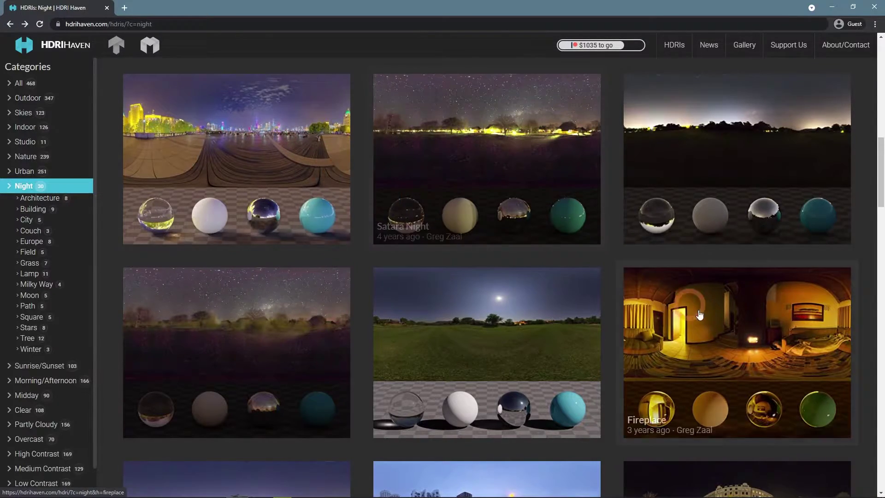
- Find Kloppenheim 02 in HDRI Haven's Night category and open its page
{"action": "scroll", "coordinate": [519, 318], "scroll_direction": "up", "scroll_amount": 2}
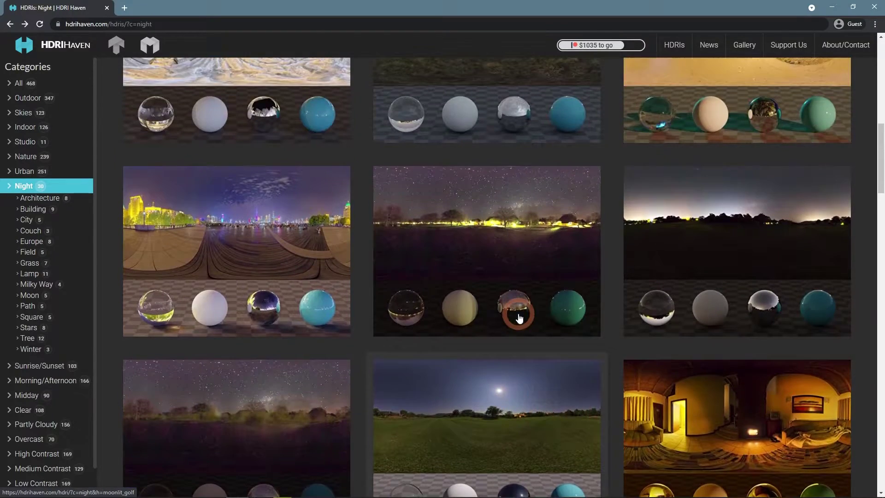
{"action": "scroll", "coordinate": [520, 318], "scroll_direction": "up", "scroll_amount": 8}
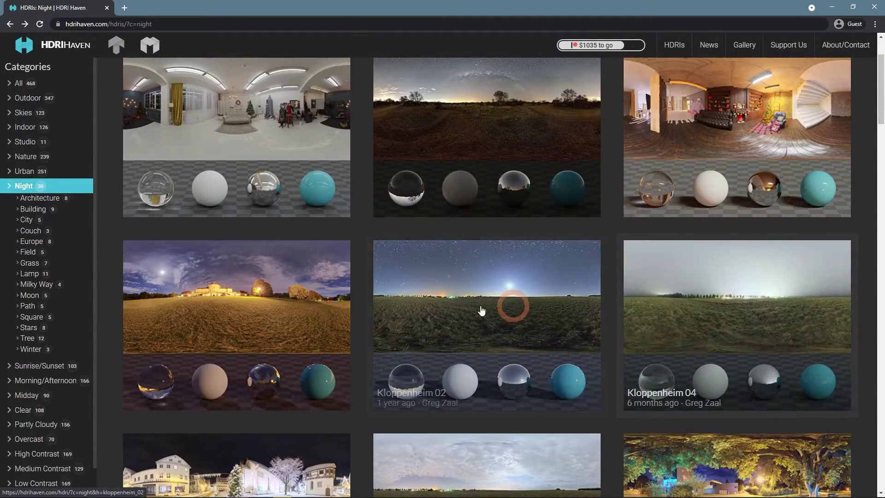
{"action": "scroll", "coordinate": [214, 297], "scroll_direction": "up", "scroll_amount": 3}
{"action": "scroll", "coordinate": [465, 354], "scroll_direction": "down", "scroll_amount": 1}
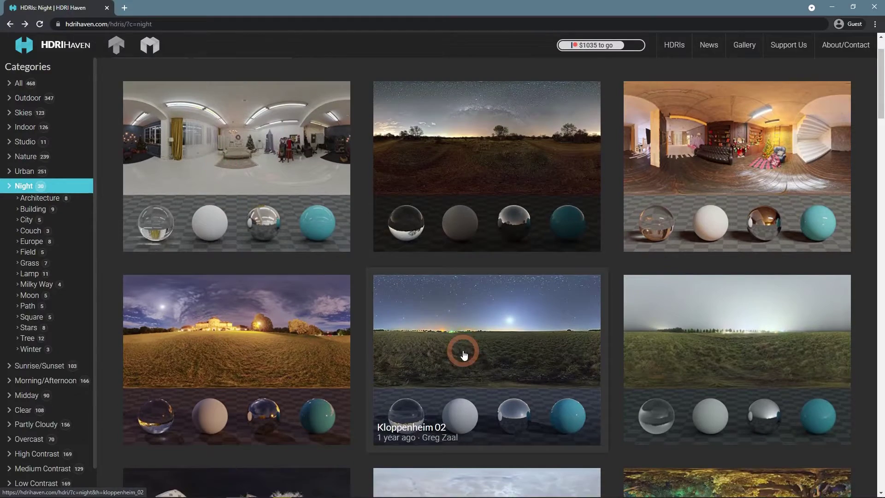
{"action": "scroll", "coordinate": [464, 354], "scroll_direction": "down", "scroll_amount": 1}
{"action": "left_click", "coordinate": [524, 297]}
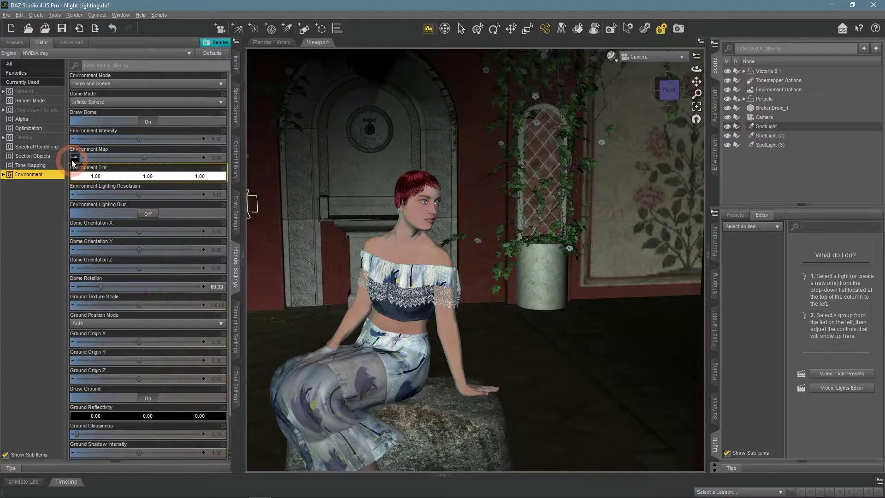
- Load kloppenheim_02 as the environment map, hide all three spotlights, and set Environment Intensity to 0.5
{"action": "left_click", "coordinate": [74, 159]}
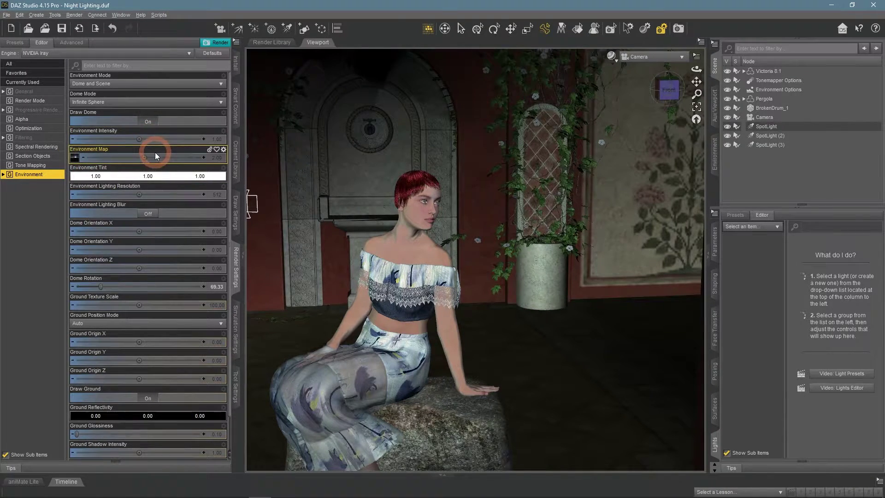
{"action": "left_click", "coordinate": [728, 126]}
{"action": "left_click", "coordinate": [728, 135]}
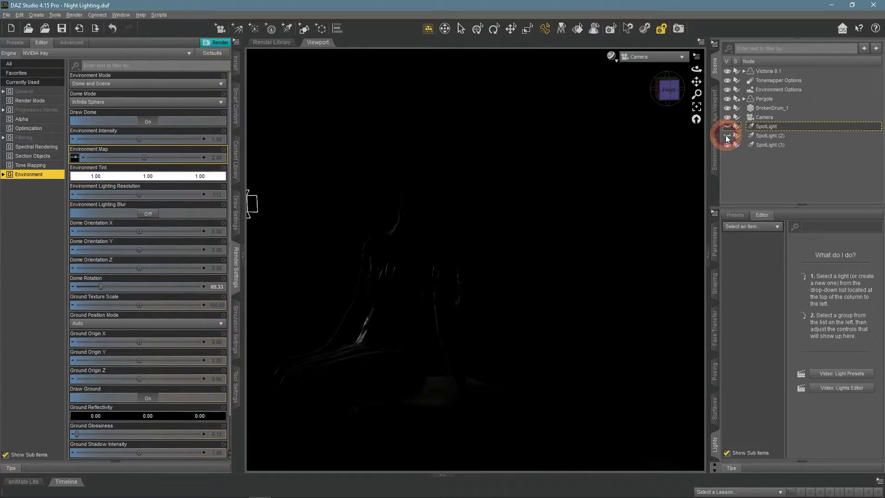
{"action": "left_click", "coordinate": [727, 145]}
{"action": "left_click", "coordinate": [611, 56]}
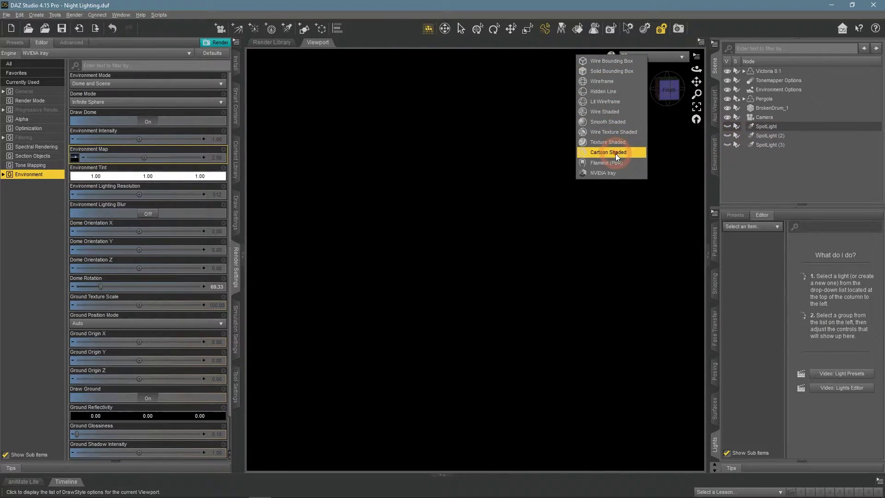
{"action": "left_click", "coordinate": [668, 174]}
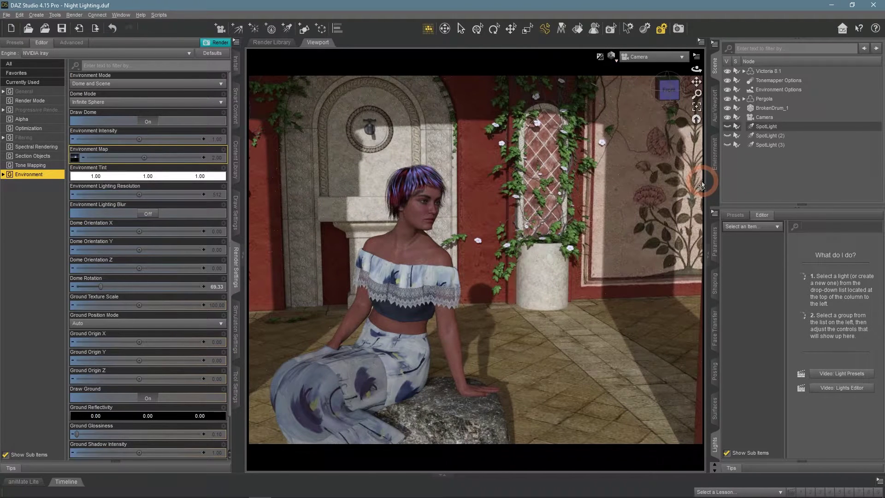
{"action": "left_click", "coordinate": [219, 140]}
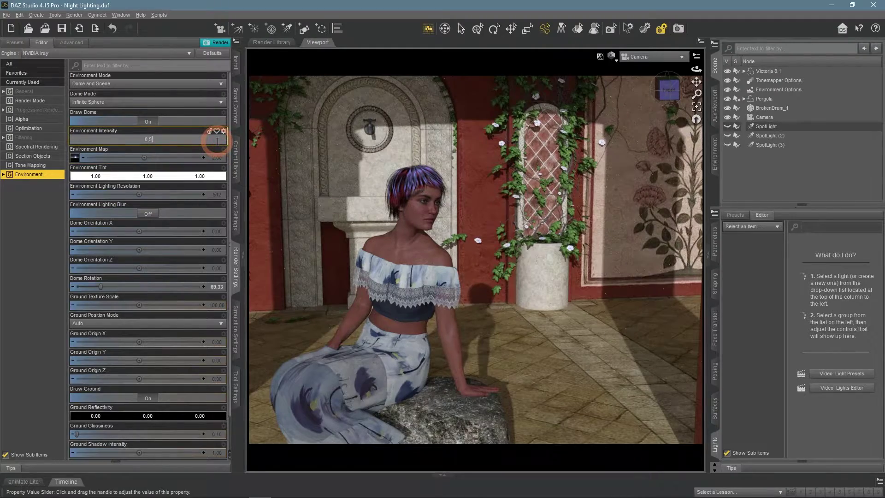
{"action": "key", "text": "Return"}
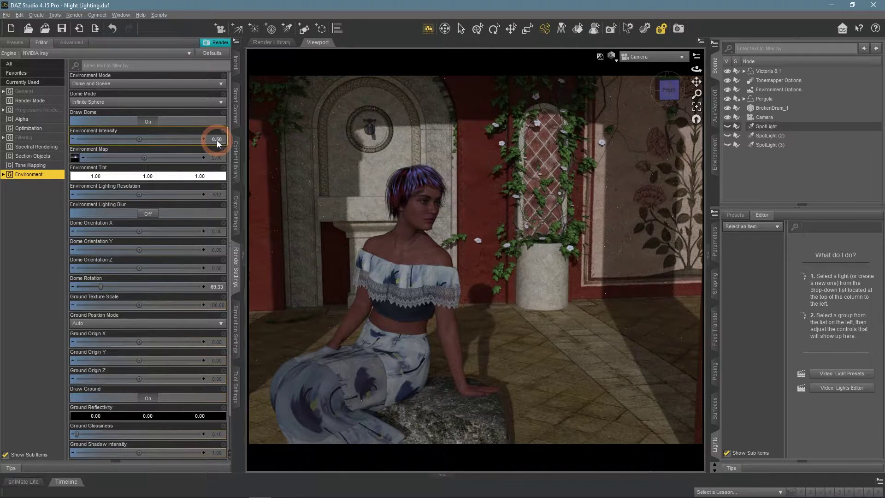
- Give the Tone Mapping White Point a pale, slightly warm yellow tint
{"action": "left_click", "coordinate": [28, 165]}
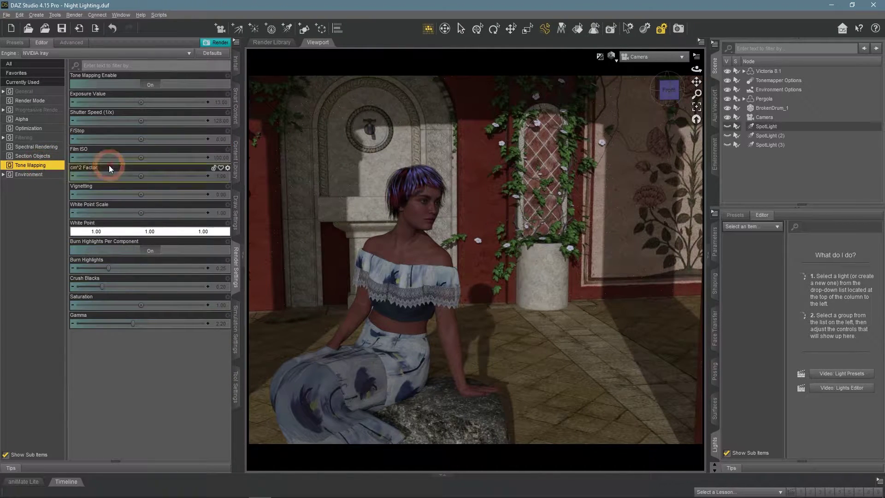
{"action": "left_click", "coordinate": [116, 236]}
{"action": "left_click", "coordinate": [524, 250]}
{"action": "left_click", "coordinate": [510, 303]}
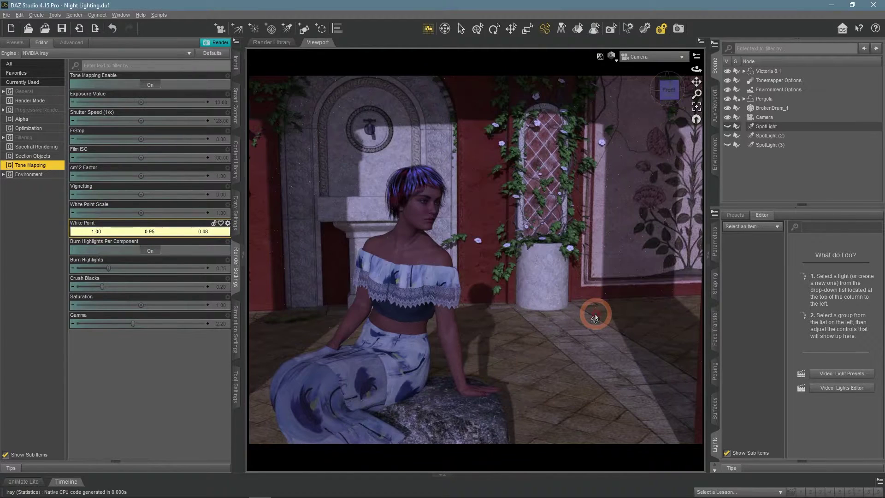
{"action": "left_click", "coordinate": [193, 229]}
{"action": "left_click", "coordinate": [523, 251]}
{"action": "left_click", "coordinate": [510, 319]}
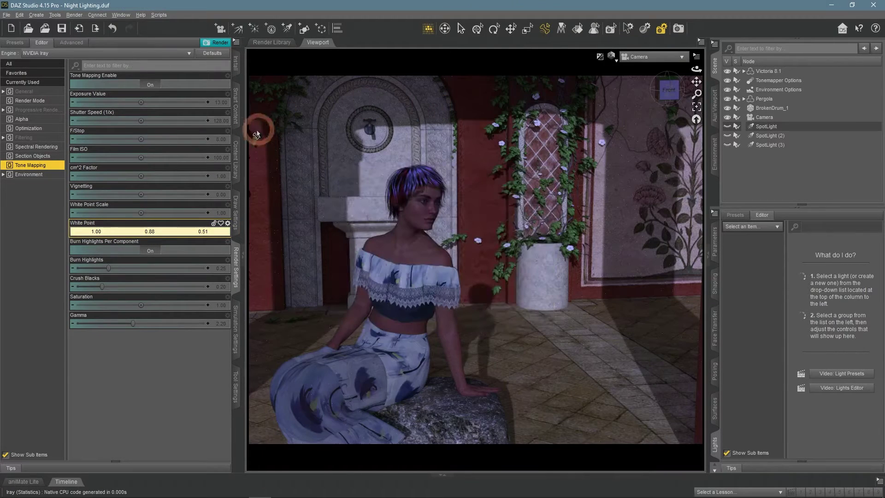
- Set F/Stop to 12 and raise Burn Highlights from 0.25 to 0.40
{"action": "left_click", "coordinate": [223, 140]}
{"action": "type", "text": "12"}
{"action": "key", "text": "Return"}
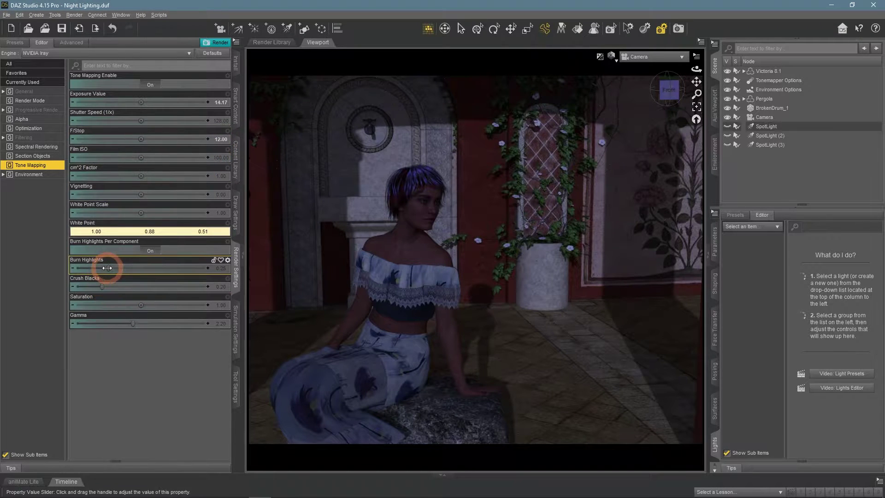
{"action": "mouse_move", "coordinate": [107, 268]}
{"action": "mouse_move", "coordinate": [107, 268]}
{"action": "left_mouse_down"}
{"action": "mouse_move", "coordinate": [127, 268]}
{"action": "mouse_move", "coordinate": [115, 288]}
{"action": "mouse_move", "coordinate": [144, 305]}
{"action": "left_mouse_up"}
- Warm the White Point to 1.00/0.77/0.47 and try F/Stop values of 11 and 10
{"action": "left_click", "coordinate": [229, 231]}
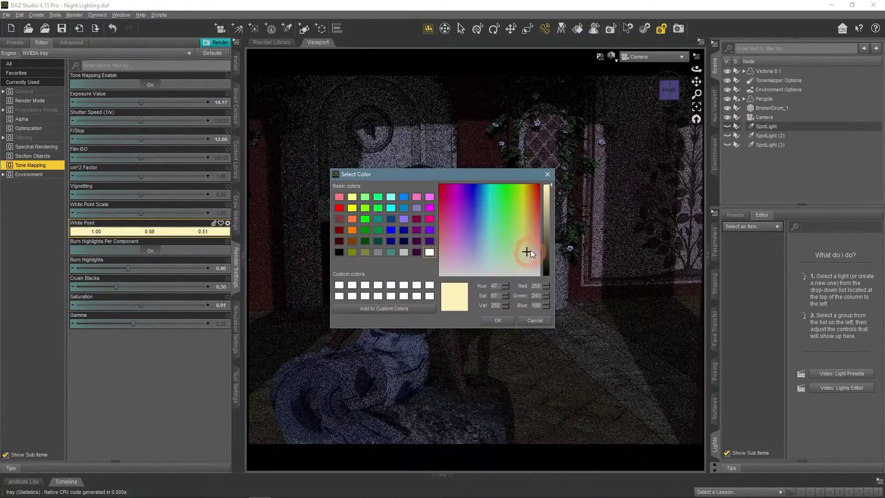
{"action": "left_click", "coordinate": [528, 251]}
{"action": "left_click", "coordinate": [498, 320]}
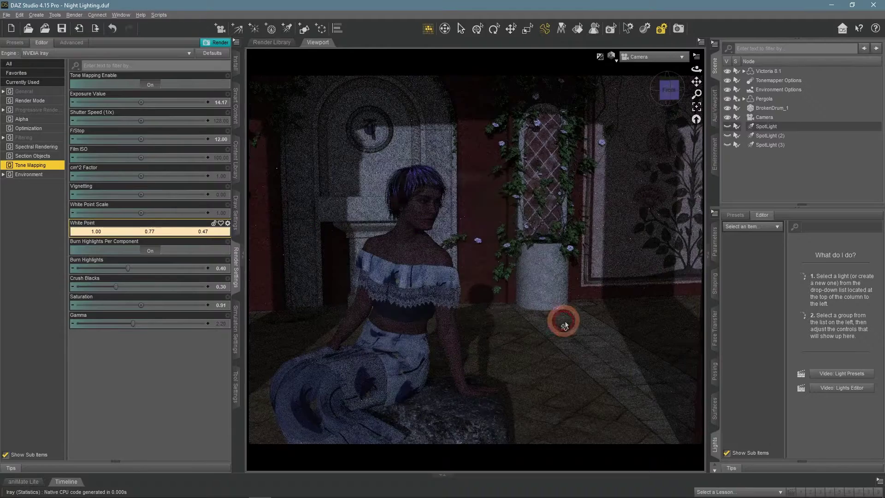
{"action": "left_click", "coordinate": [221, 139]}
{"action": "type", "text": "11"}
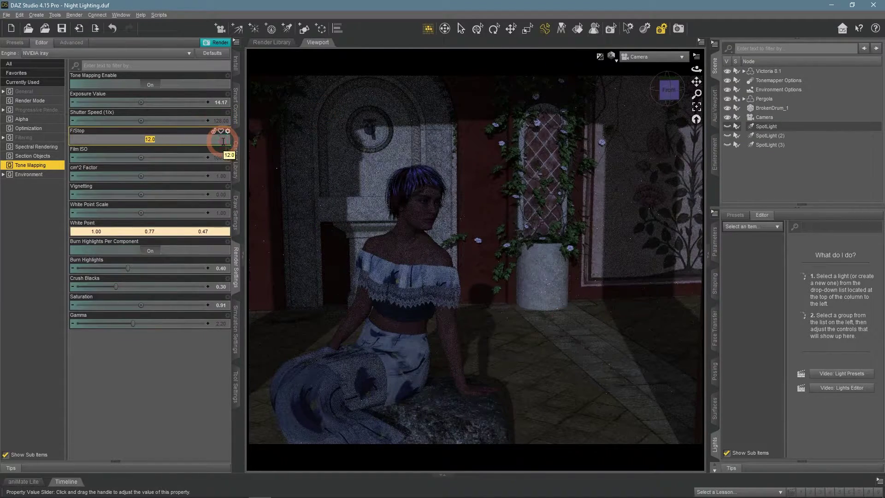
{"action": "key", "text": "Return"}
{"action": "left_click", "coordinate": [221, 139]}
{"action": "type", "text": "10"}
{"action": "key", "text": "Return"}
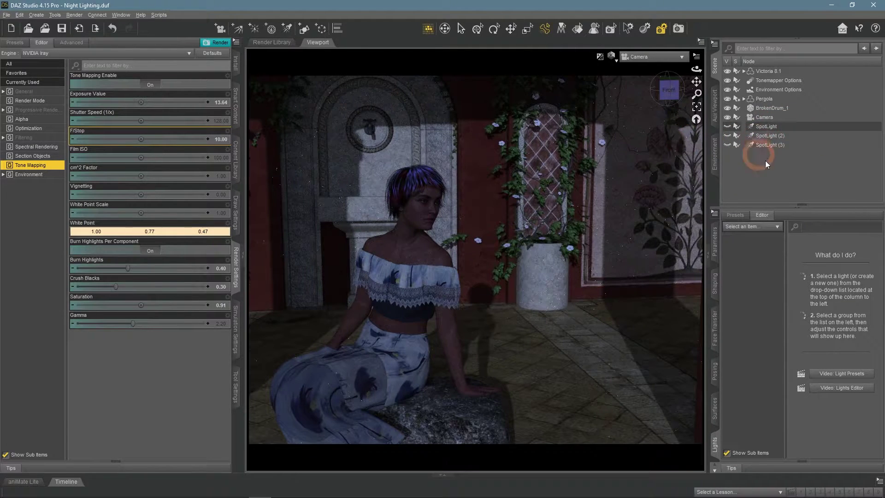
- Make SpotLight and SpotLight (3) visible again, then deselect them
{"action": "left_click", "coordinate": [764, 146]}
{"action": "left_click", "coordinate": [766, 127]}
{"action": "left_click", "coordinate": [728, 146]}
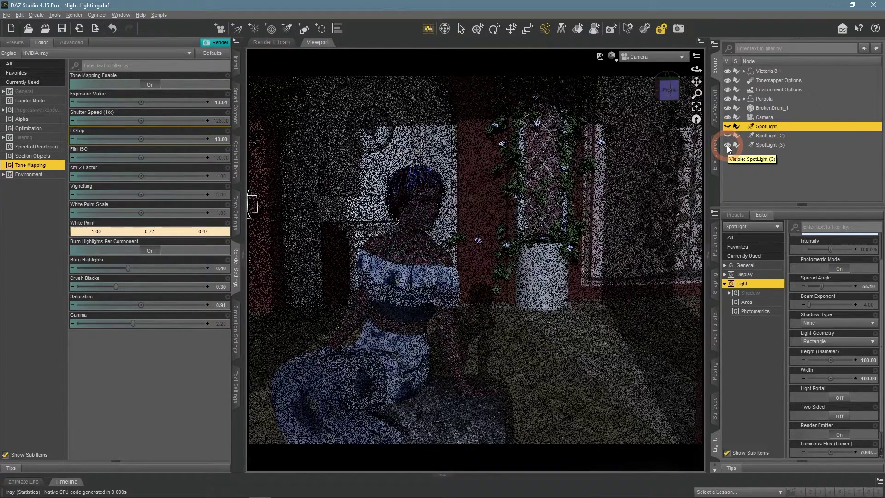
{"action": "left_click", "coordinate": [728, 146]}
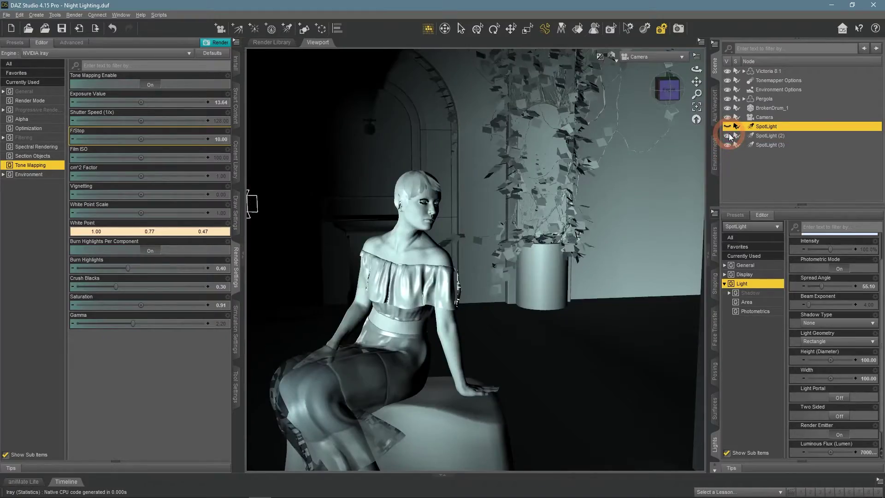
{"action": "left_click", "coordinate": [727, 126]}
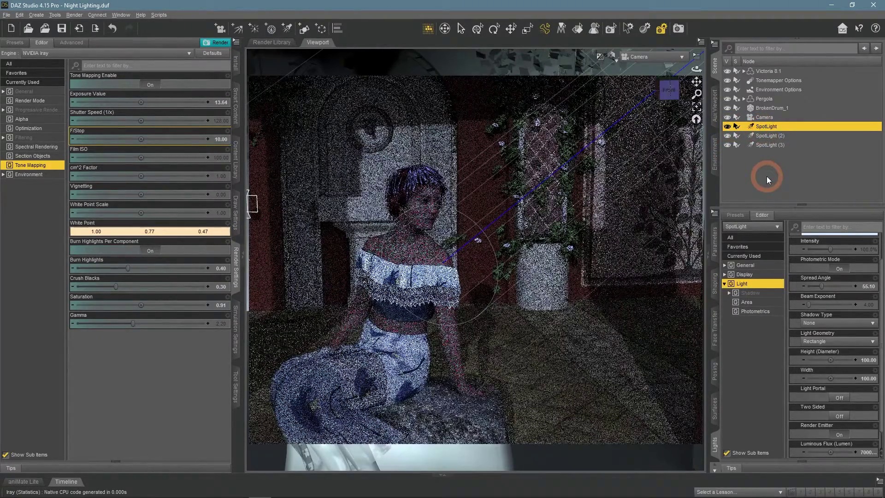
{"action": "left_click", "coordinate": [767, 176]}
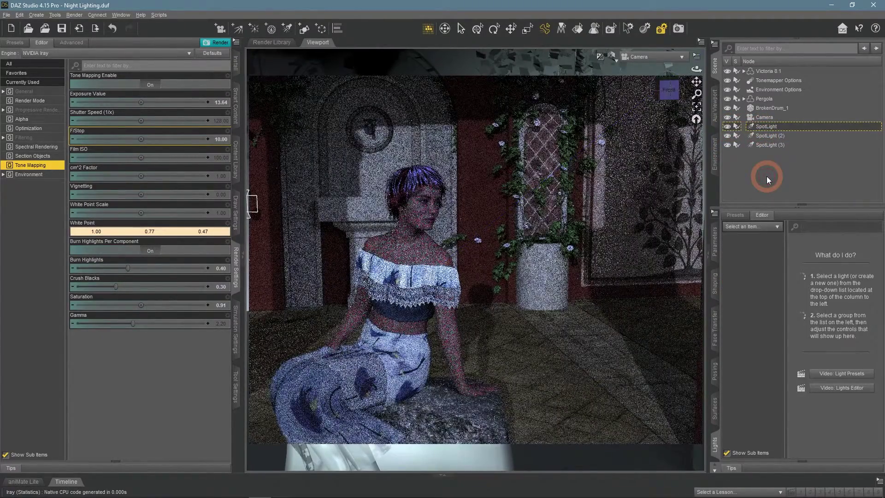
- Return the F/Stop to 12
{"action": "left_click", "coordinate": [226, 140]}
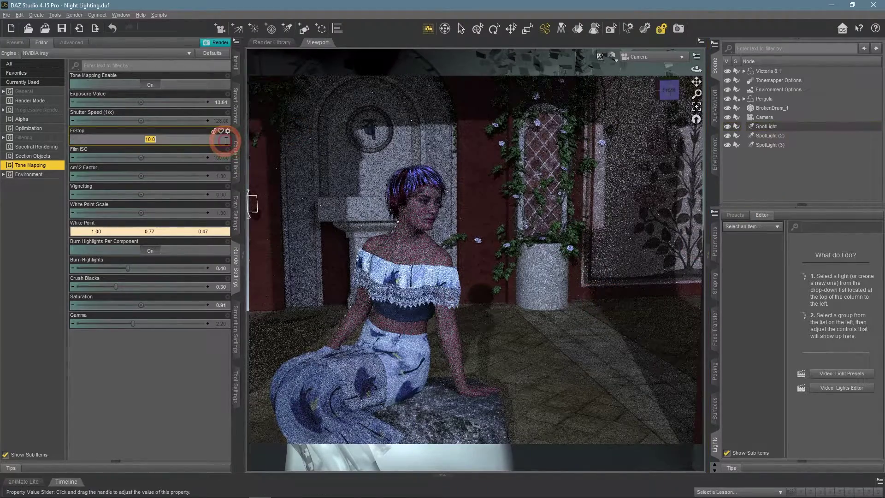
{"action": "key", "text": "Return"}
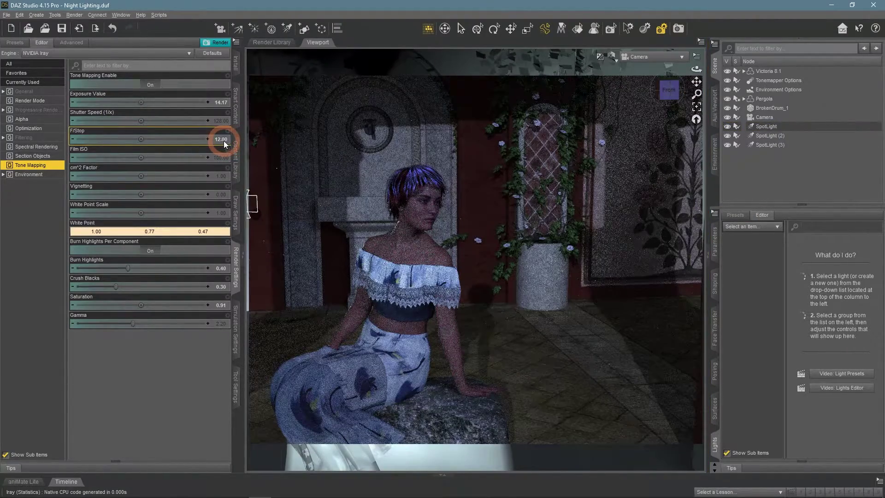
{"action": "left_click", "coordinate": [743, 174]}
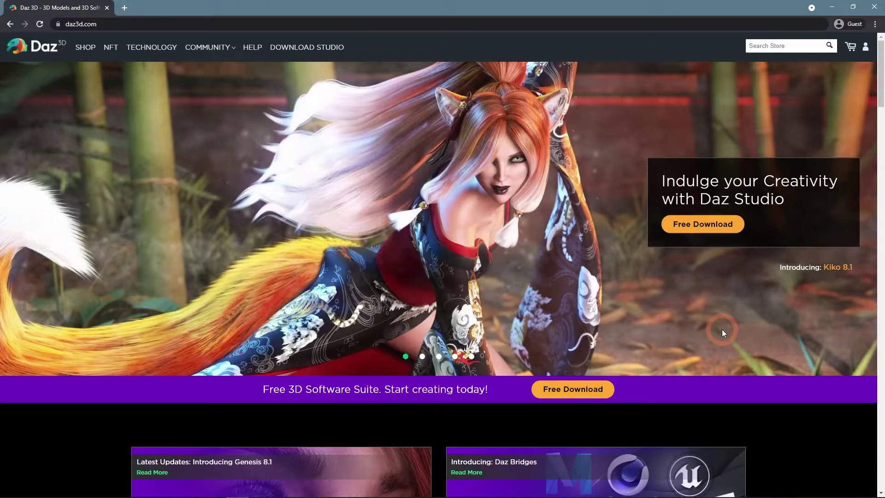
- From the shop, enlarge the Streets Of Asia 2 By Night images and browse to the stone-stairs view
{"action": "scroll", "coordinate": [705, 314], "scroll_direction": "down", "scroll_amount": 2}
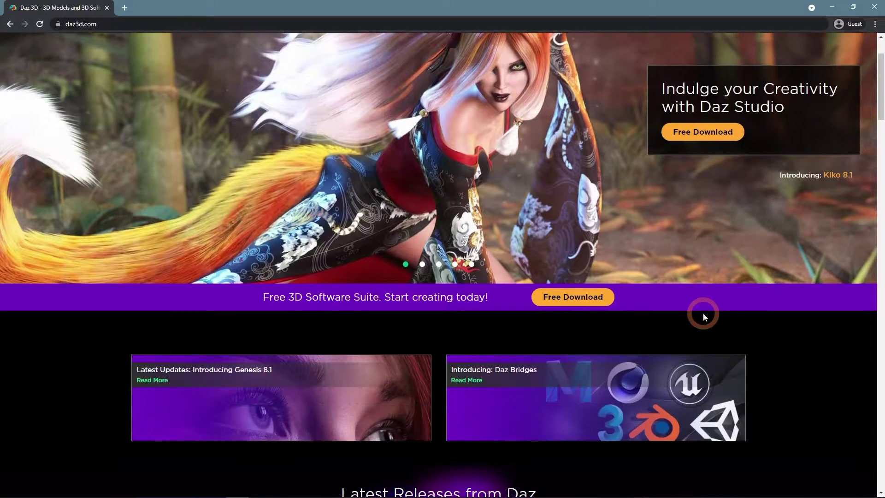
{"action": "scroll", "coordinate": [670, 313], "scroll_direction": "up", "scroll_amount": 2}
{"action": "left_click", "coordinate": [87, 47]}
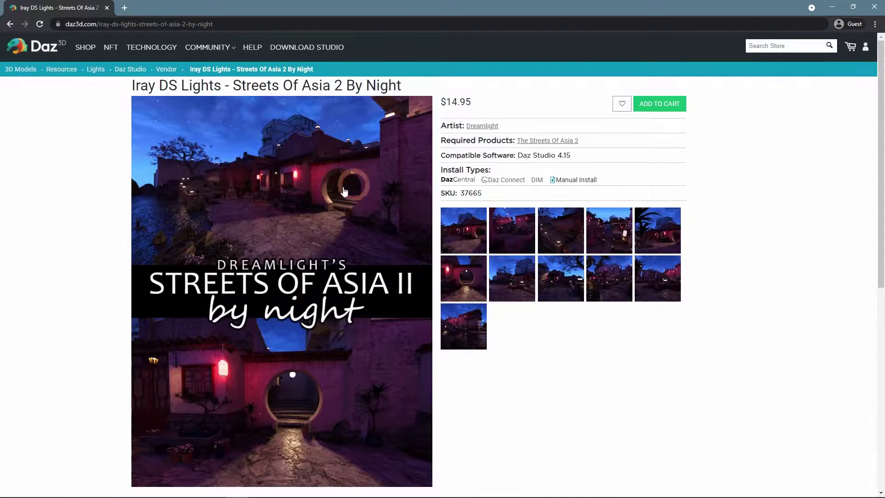
{"action": "left_click", "coordinate": [329, 215]}
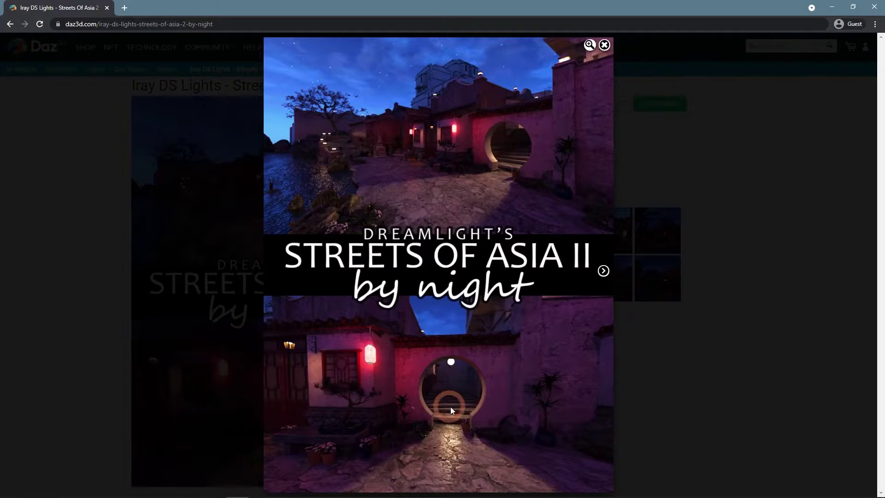
{"action": "left_click", "coordinate": [603, 270]}
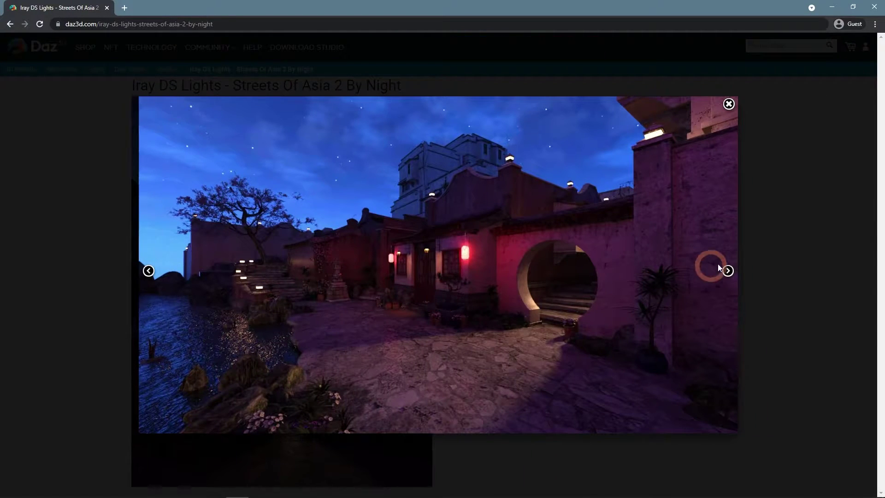
{"action": "left_click", "coordinate": [728, 271]}
{"action": "left_click", "coordinate": [728, 272]}
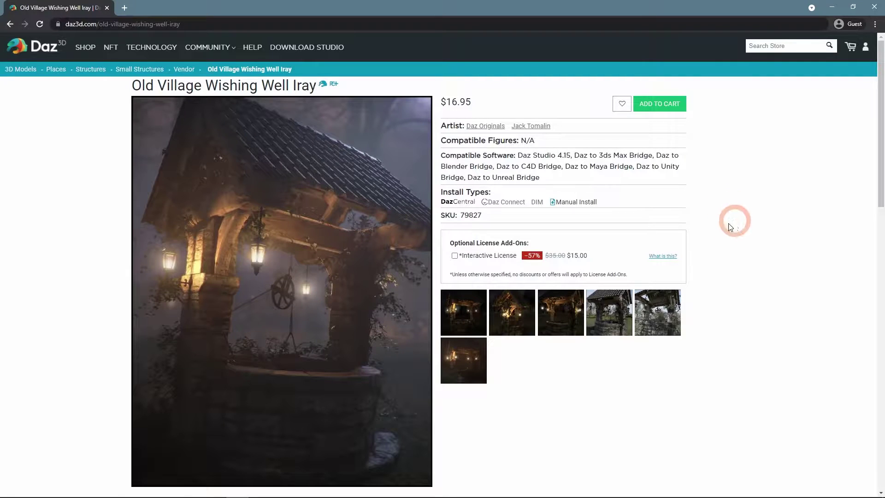
- Page through the enlarged wishing well images to the daytime view, then close the lightbox
{"action": "left_click", "coordinate": [466, 325]}
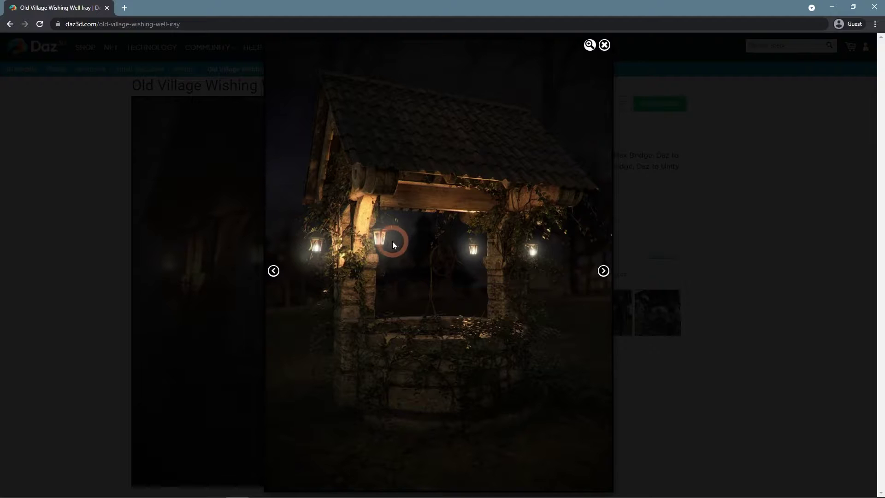
{"action": "left_click", "coordinate": [603, 271]}
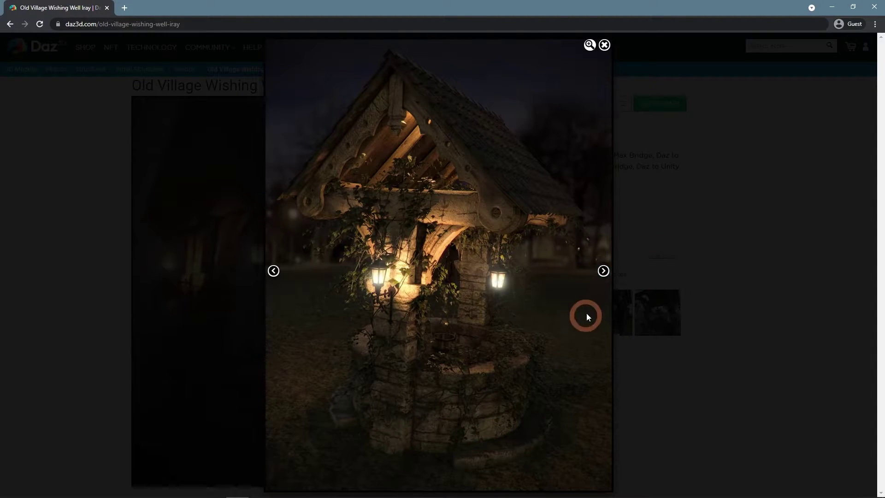
{"action": "left_click", "coordinate": [604, 271]}
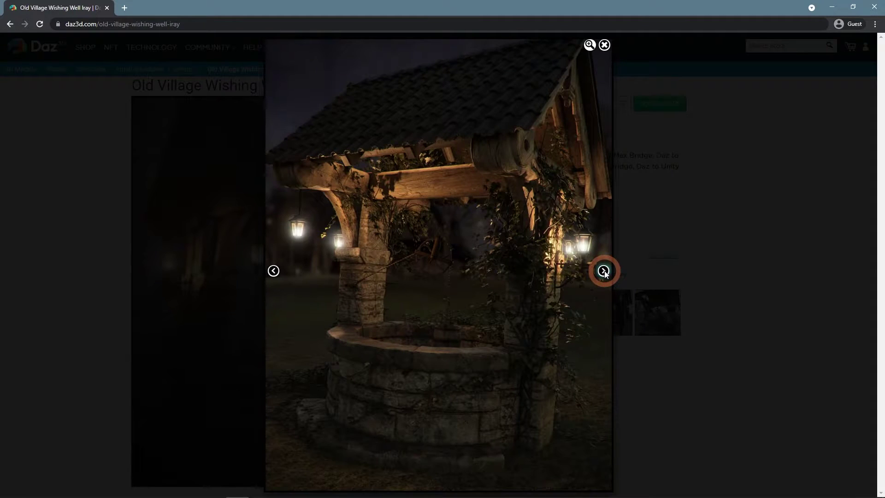
{"action": "left_click", "coordinate": [604, 272]}
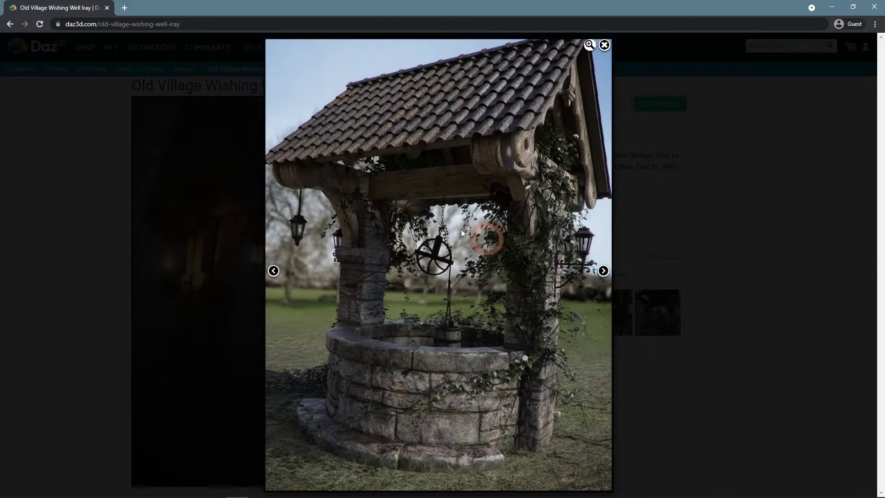
{"action": "left_click", "coordinate": [677, 374]}
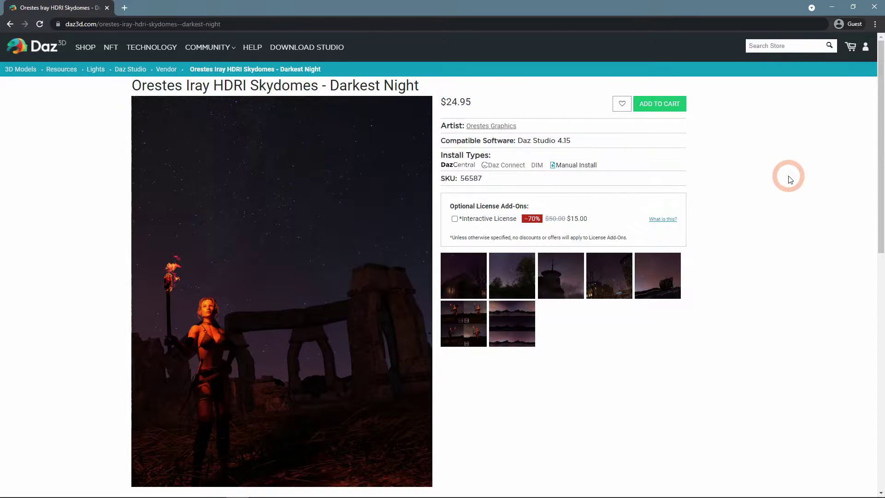
- Enlarge the Darkest Night skydome main image and advance three images through its gallery
{"action": "left_click", "coordinate": [341, 325]}
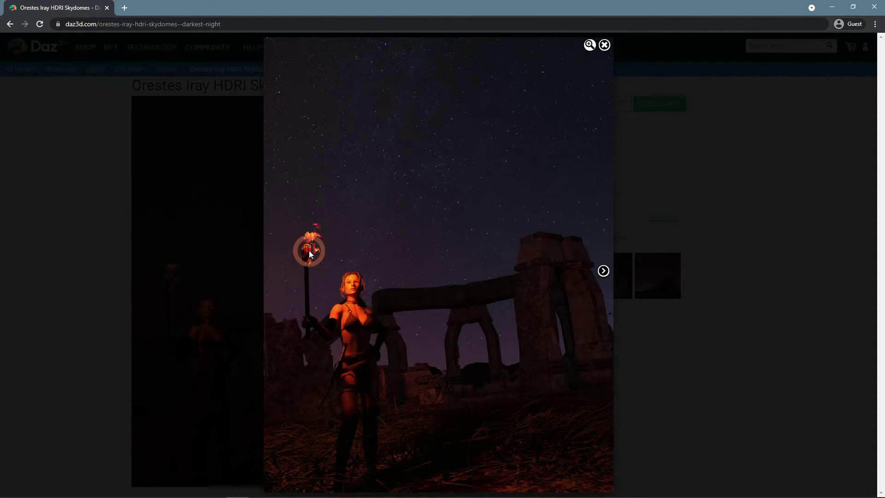
{"action": "left_click", "coordinate": [602, 272]}
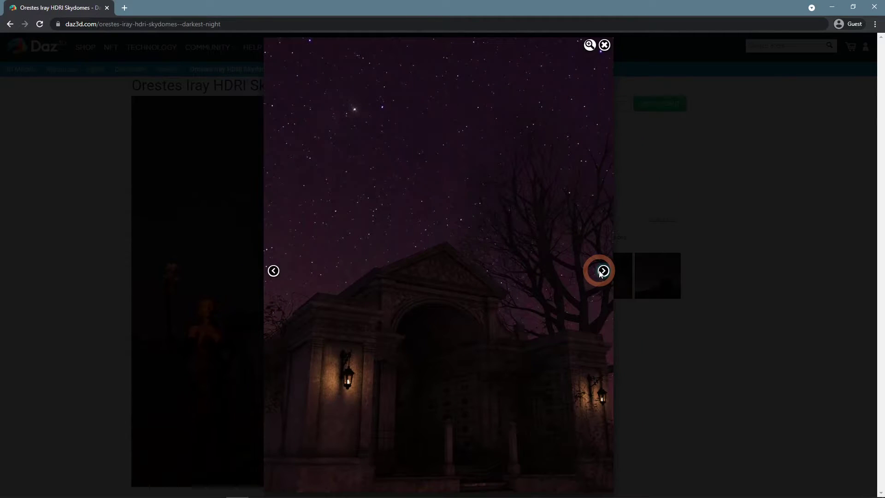
{"action": "left_click", "coordinate": [602, 271]}
{"action": "left_click", "coordinate": [602, 271]}
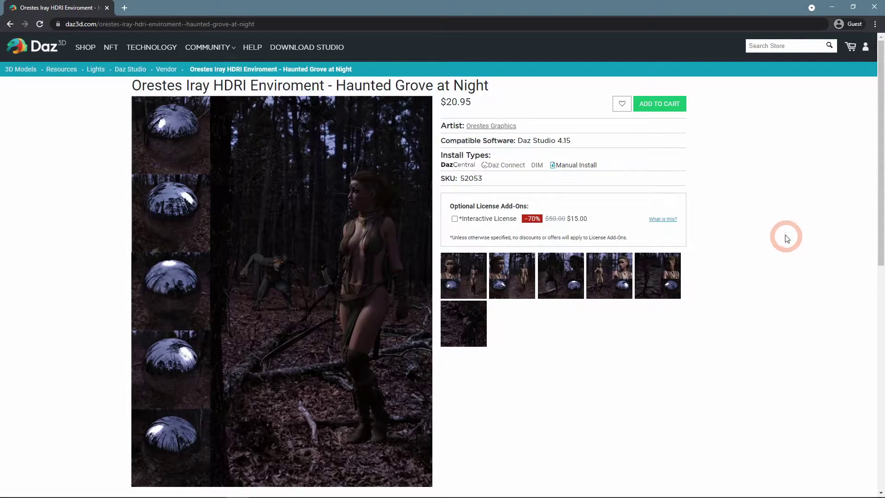
- Enlarge the Haunted Grove main image and step through the gallery to the werewolves picture
{"action": "left_click", "coordinate": [325, 192]}
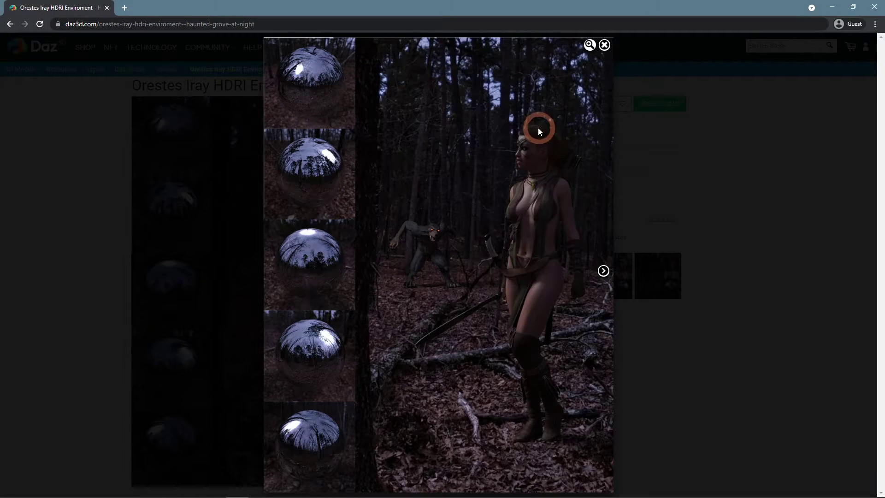
{"action": "left_click", "coordinate": [604, 271]}
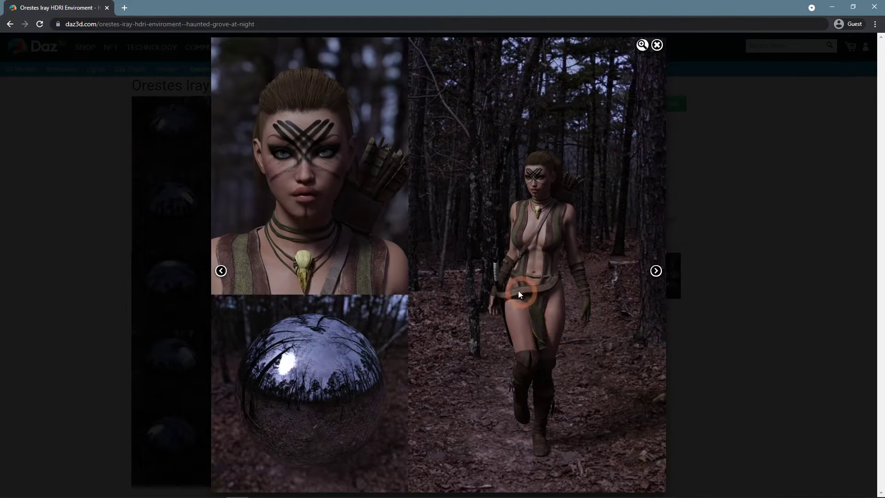
{"action": "left_click", "coordinate": [657, 271]}
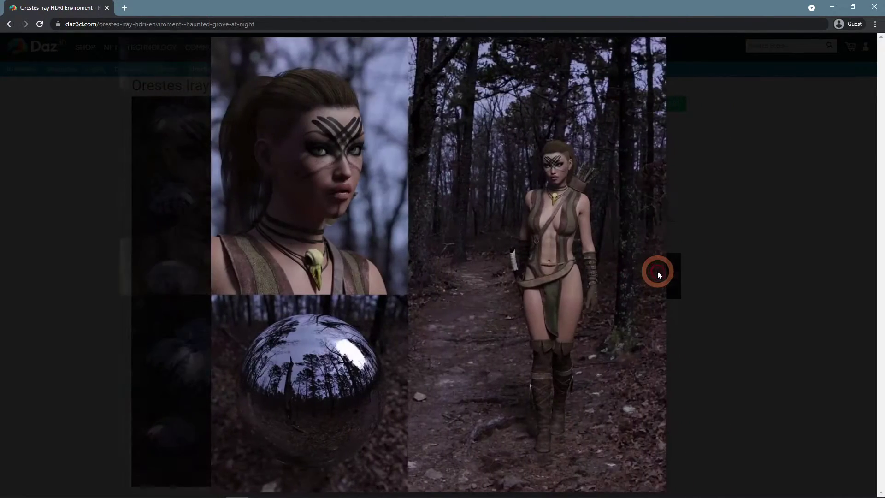
{"action": "left_click", "coordinate": [657, 272]}
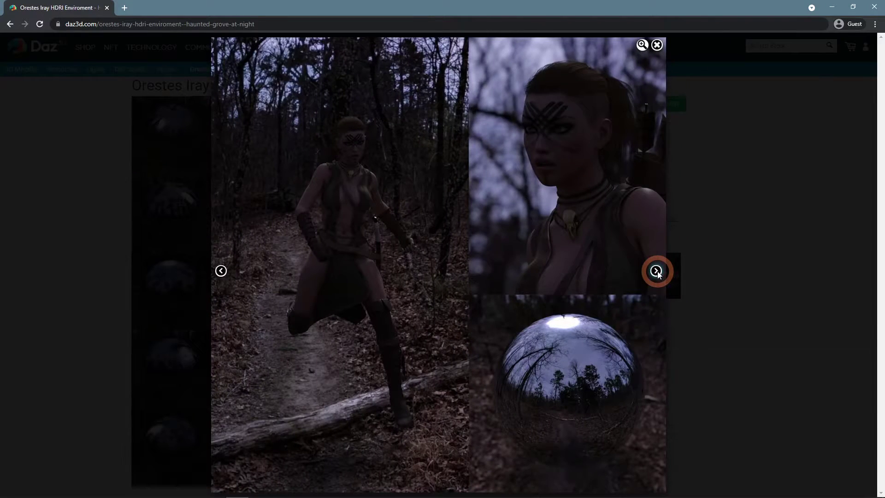
{"action": "left_click", "coordinate": [656, 271]}
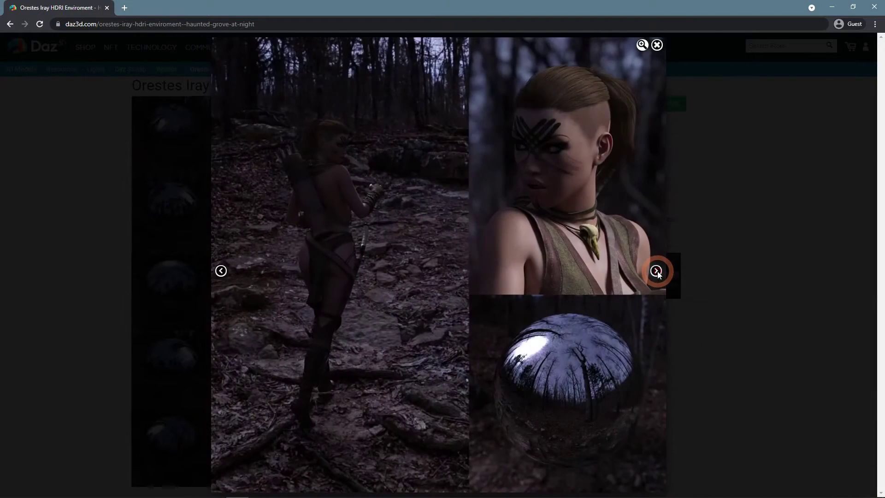
{"action": "left_click", "coordinate": [657, 271]}
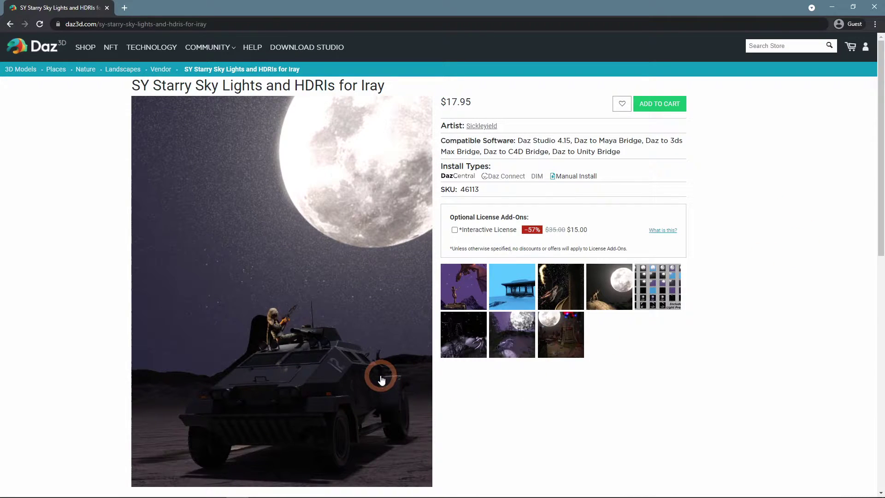
- Enlarge the SY Starry Sky image and page past the dragon, snowy pavilion and winged angel images
{"action": "left_click", "coordinate": [383, 374]}
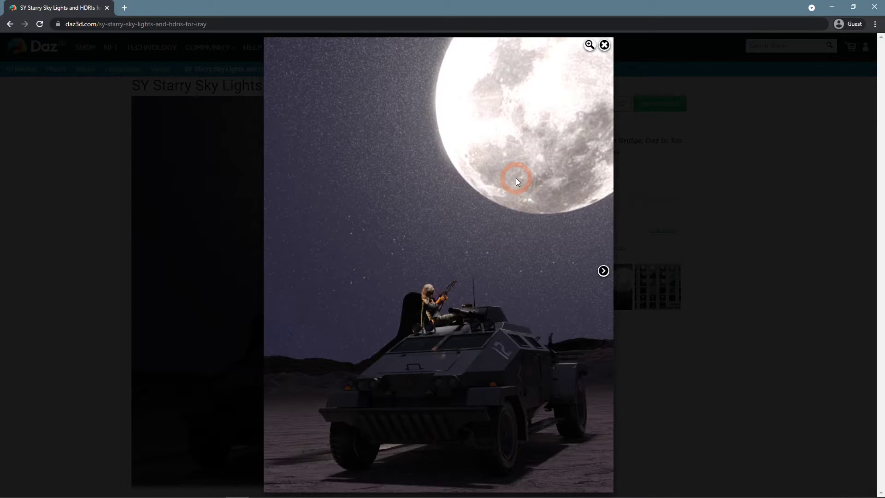
{"action": "left_click", "coordinate": [603, 271]}
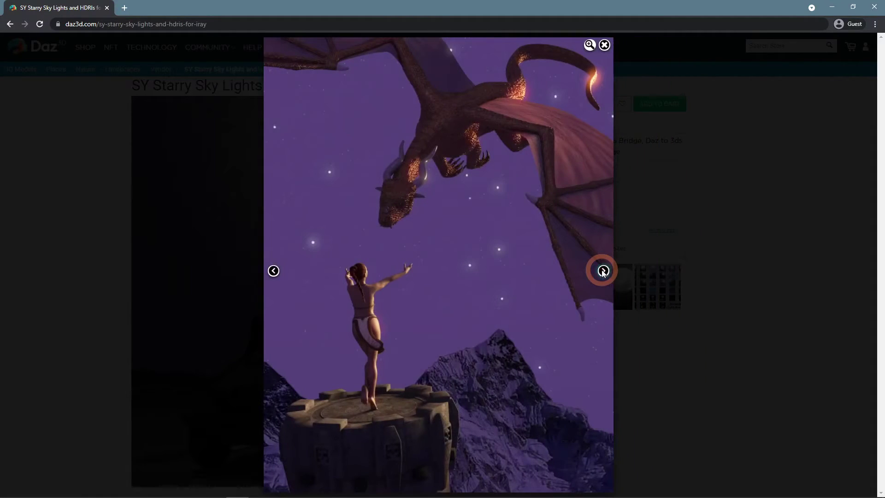
{"action": "left_click", "coordinate": [603, 271]}
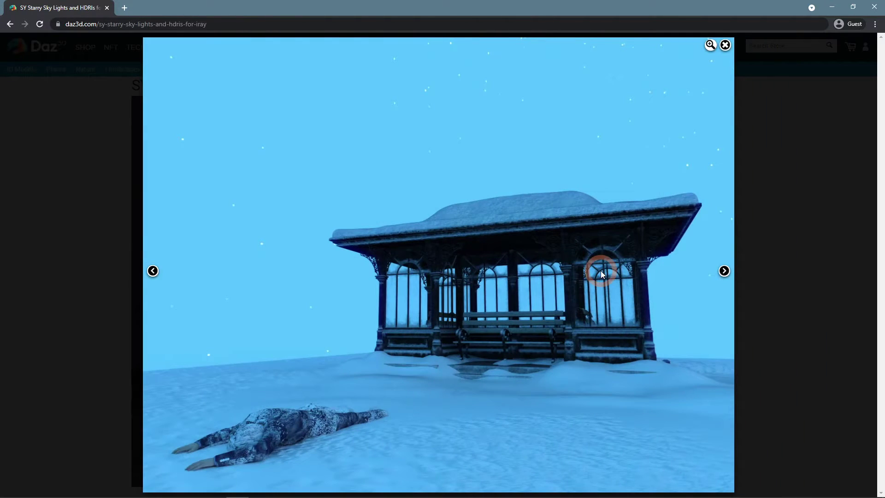
{"action": "left_click", "coordinate": [716, 269]}
{"action": "left_click", "coordinate": [724, 270]}
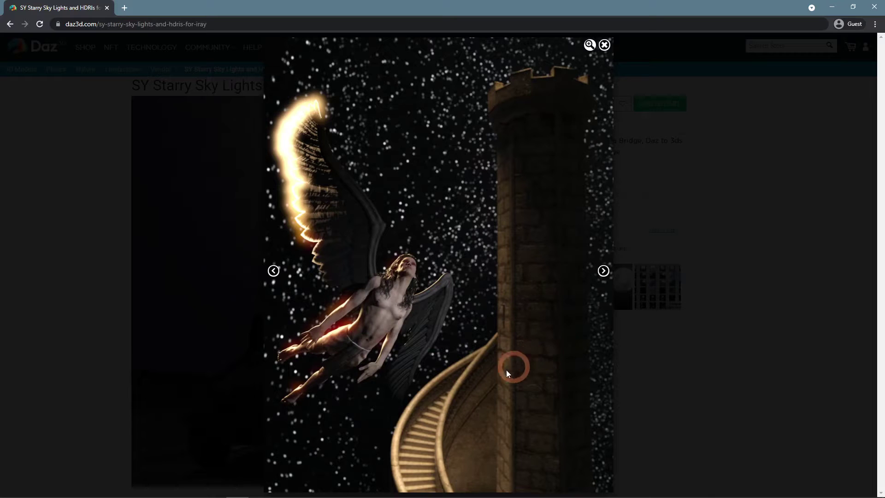
{"action": "left_click", "coordinate": [602, 270]}
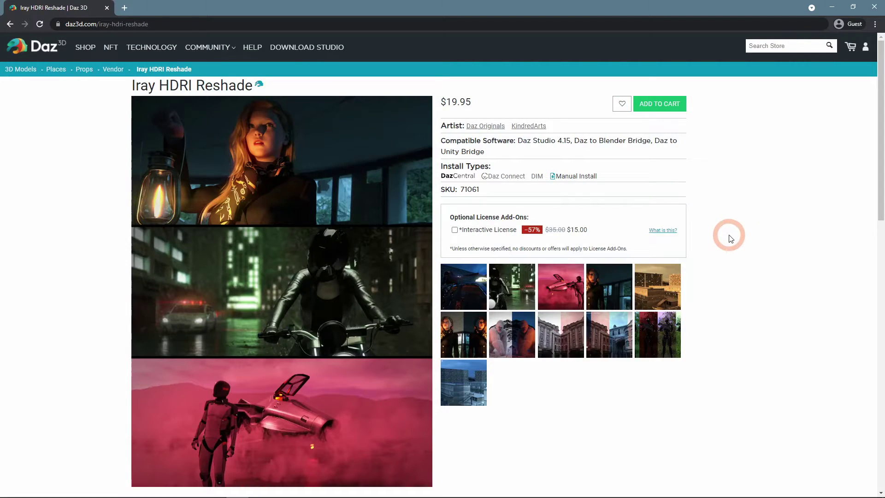
- Step through the enlarged Iray HDRI Reshade renders: taxi, motorcycle, pink spaceship, lantern woman
{"action": "left_click", "coordinate": [307, 259]}
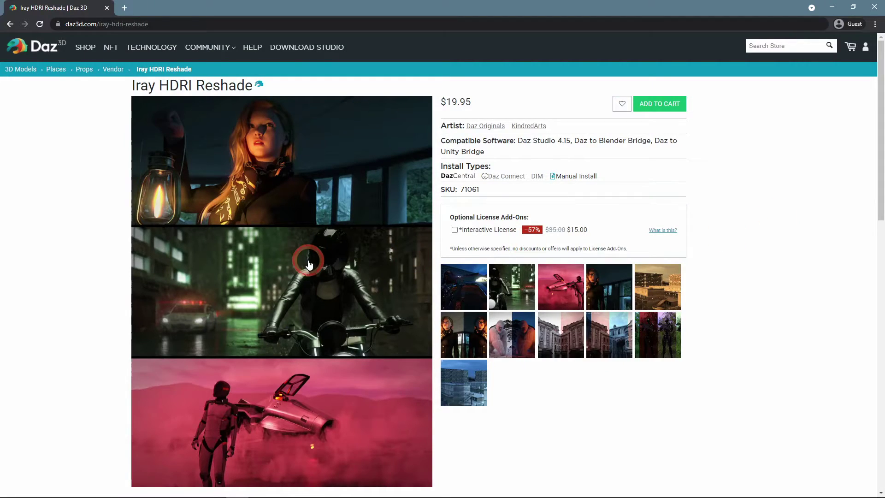
{"action": "left_click", "coordinate": [405, 279]}
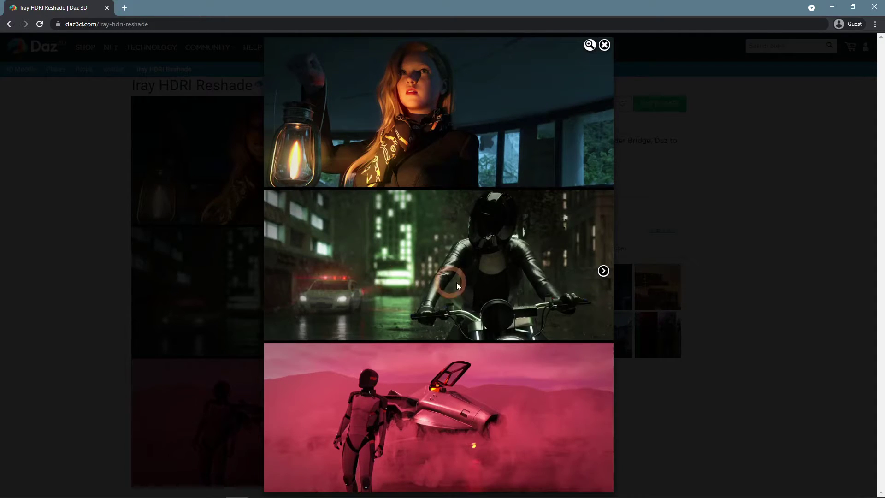
{"action": "left_click", "coordinate": [603, 271]}
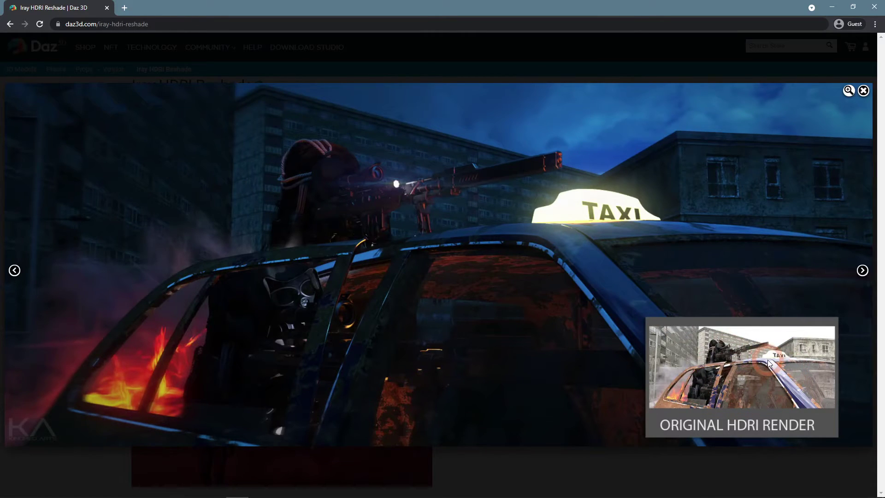
{"action": "left_click", "coordinate": [863, 271]}
{"action": "left_click", "coordinate": [689, 390]}
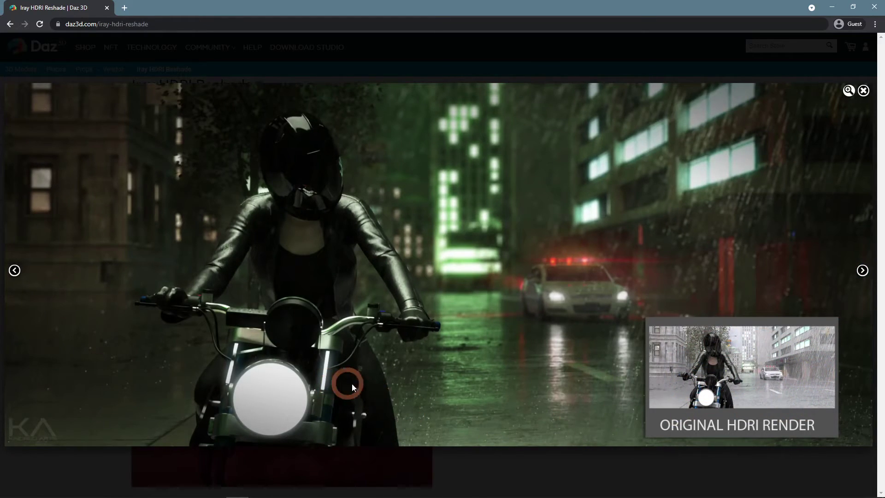
{"action": "left_click", "coordinate": [862, 271]}
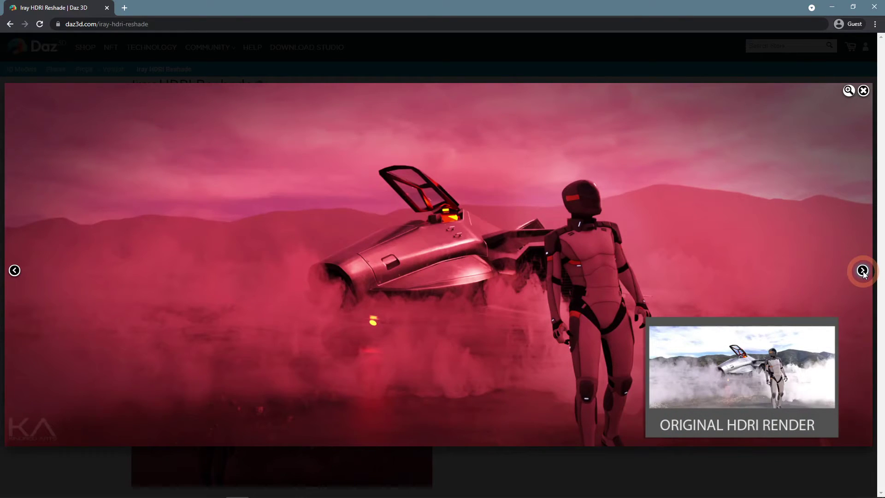
{"action": "left_click", "coordinate": [863, 271]}
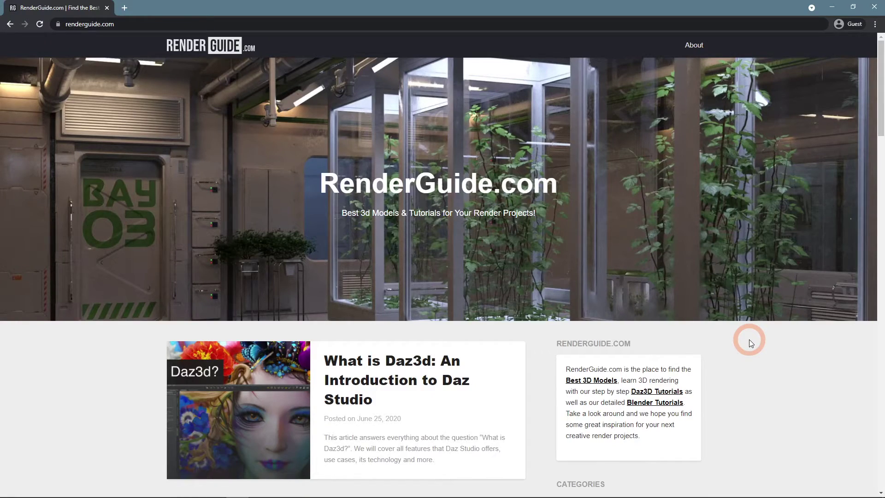
- Scroll down the Daz3d Night Render Iray Tutorial article to its night HDRI section
{"action": "scroll", "coordinate": [735, 293], "scroll_direction": "down", "scroll_amount": 8}
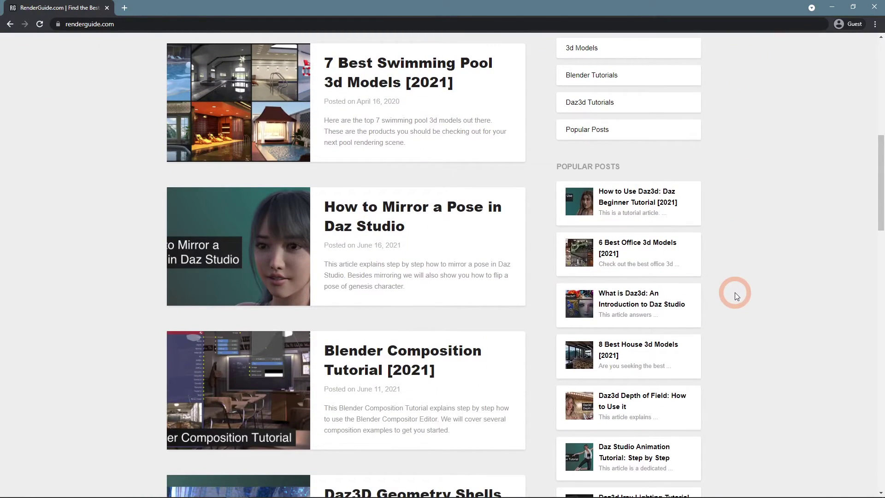
{"action": "scroll", "coordinate": [735, 292], "scroll_direction": "up", "scroll_amount": 3}
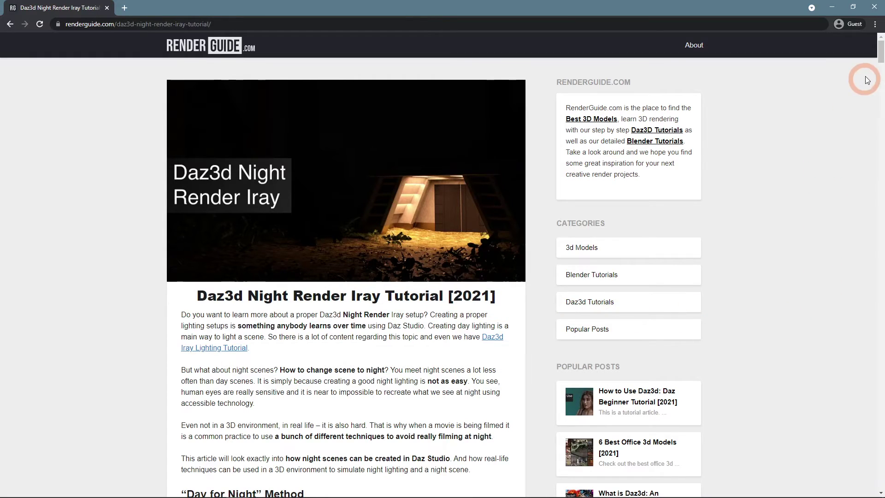
{"action": "scroll", "coordinate": [866, 73], "scroll_direction": "down", "scroll_amount": 12}
{"action": "scroll", "coordinate": [864, 88], "scroll_direction": "down", "scroll_amount": 20}
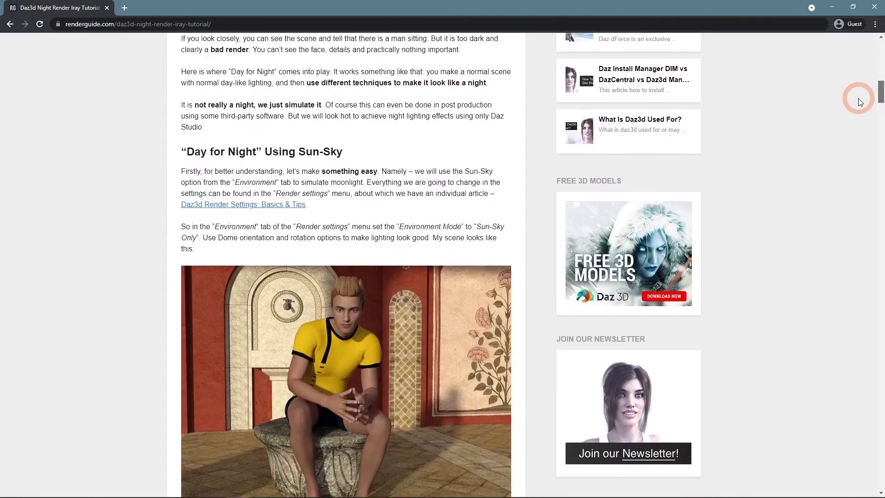
{"action": "scroll", "coordinate": [862, 160], "scroll_direction": "down", "scroll_amount": 20}
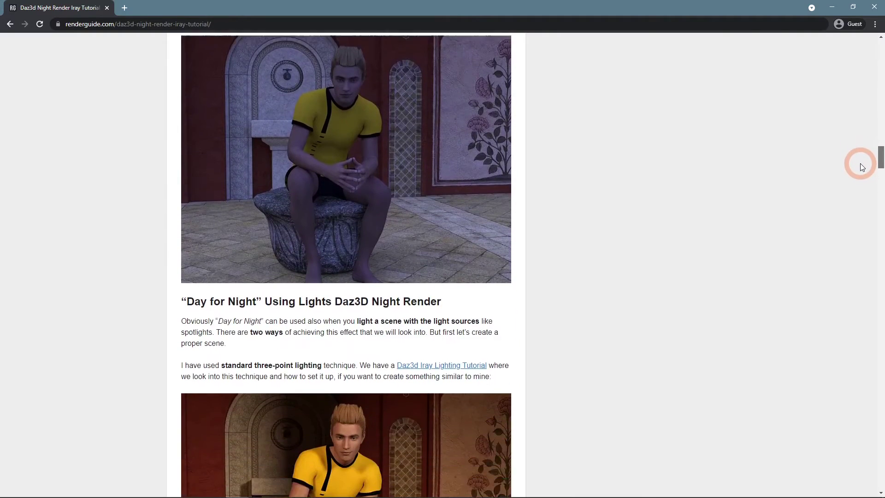
{"action": "scroll", "coordinate": [864, 213], "scroll_direction": "down", "scroll_amount": 20}
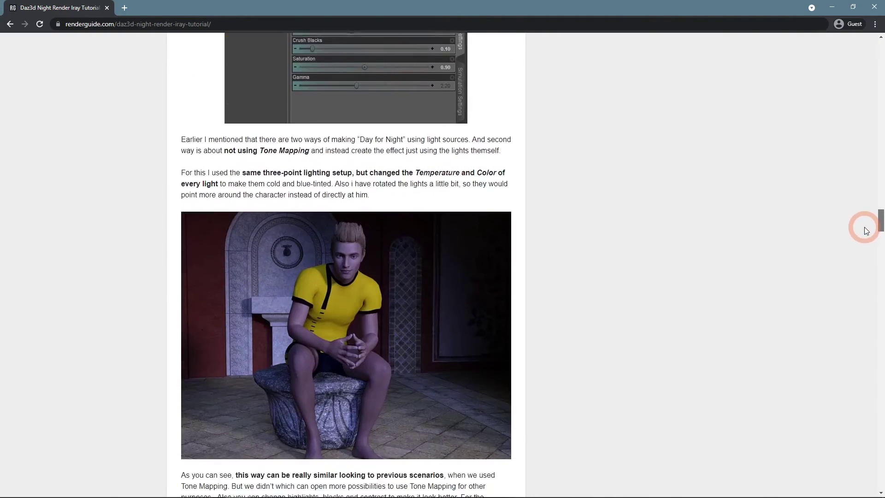
{"action": "scroll", "coordinate": [853, 281], "scroll_direction": "down", "scroll_amount": 20}
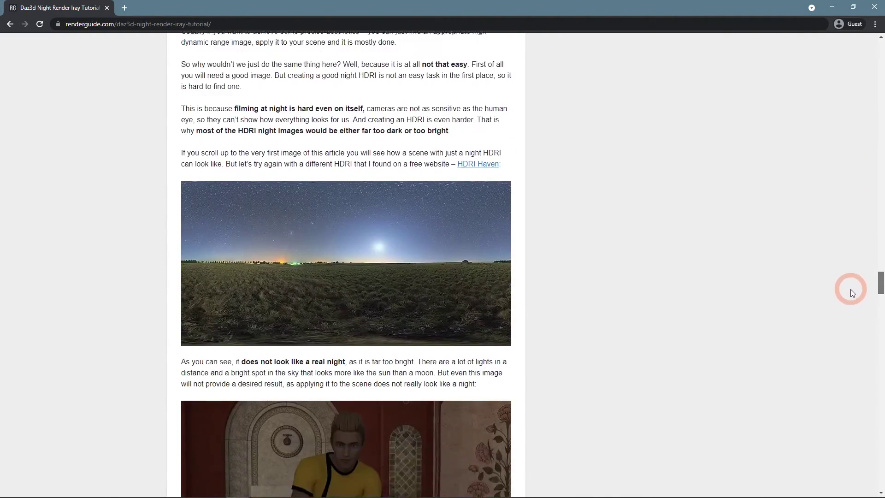